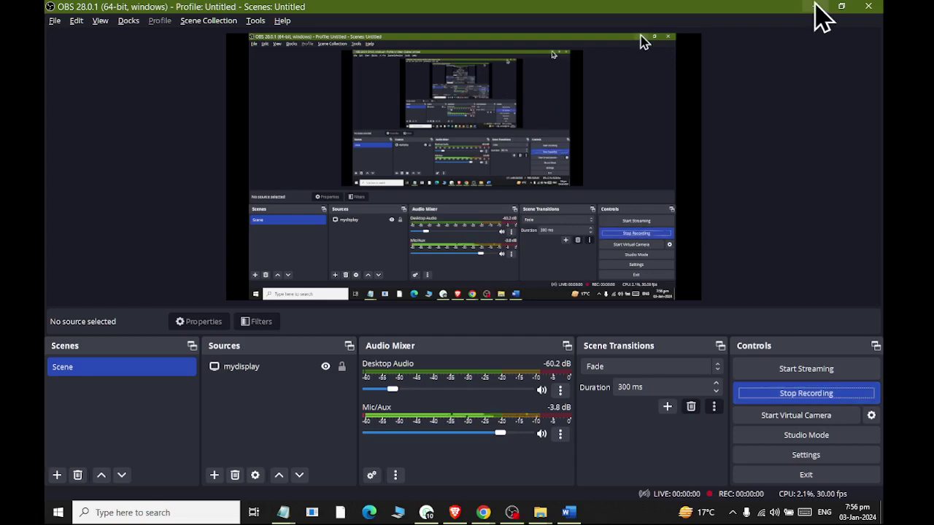
# Step: Start the OBS Studio screen recording to reveal the Word document
pyautogui.click(816, 6)
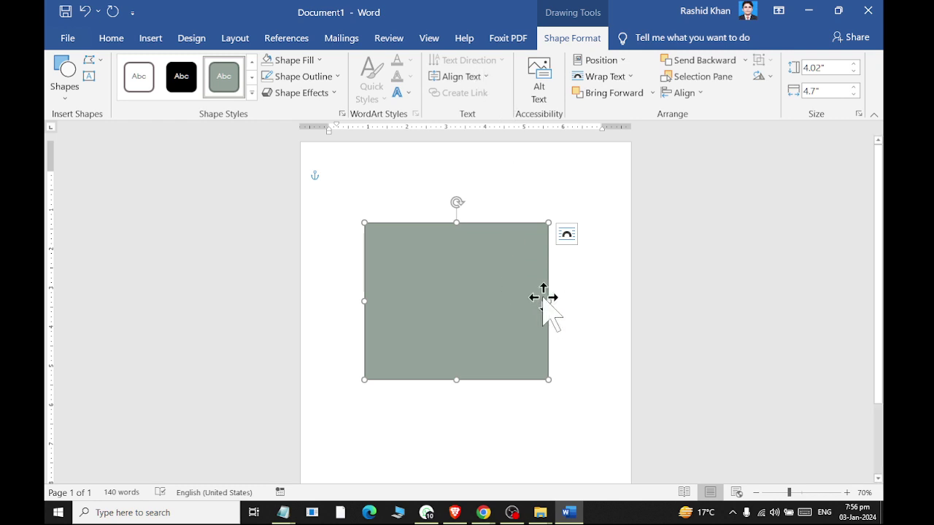
# Step: Enlarge the rectangle to 4.27 × 4.96 in, change it to Flowchart: Delay, and rotate it rounded side down
pyautogui.moveTo(548, 380)
pyautogui.mouseDown()
pyautogui.moveTo(542, 407)
pyautogui.moveTo(559, 390)
pyautogui.mouseUp()
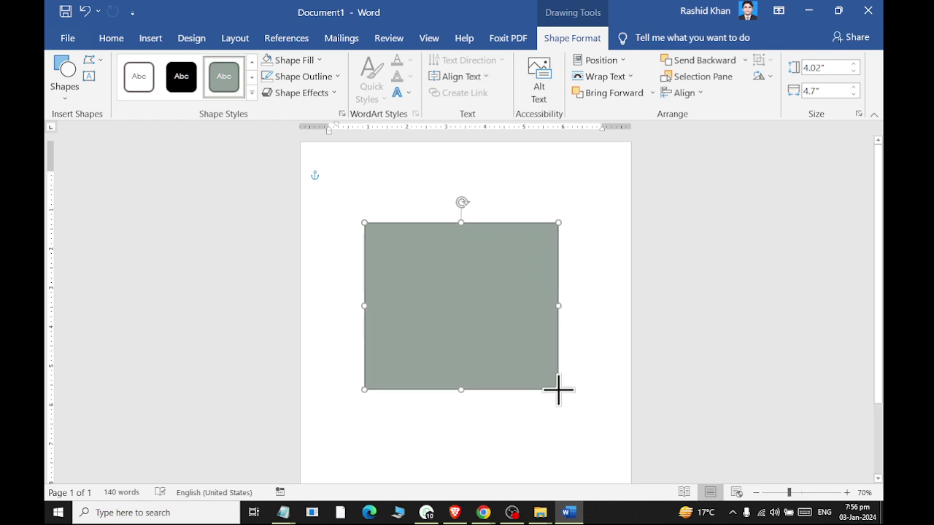
pyautogui.click(97, 61)
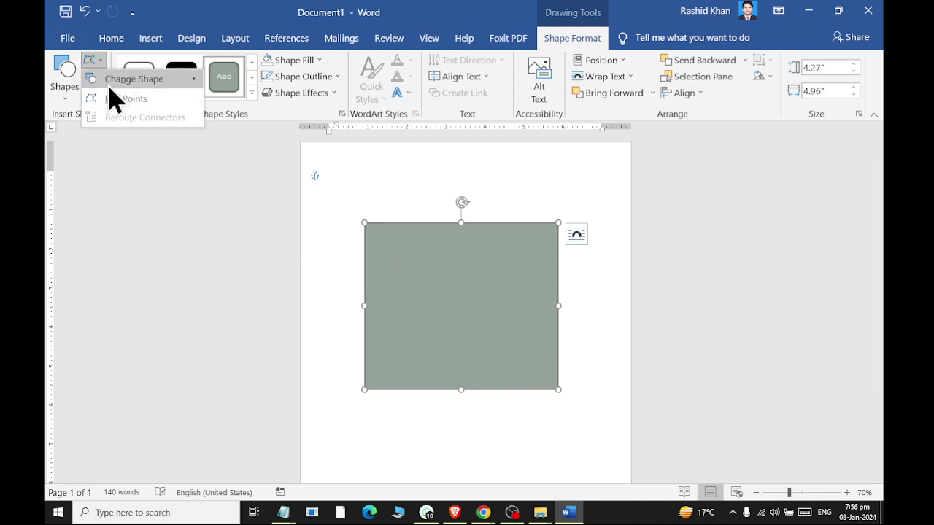
pyautogui.moveTo(110, 80)
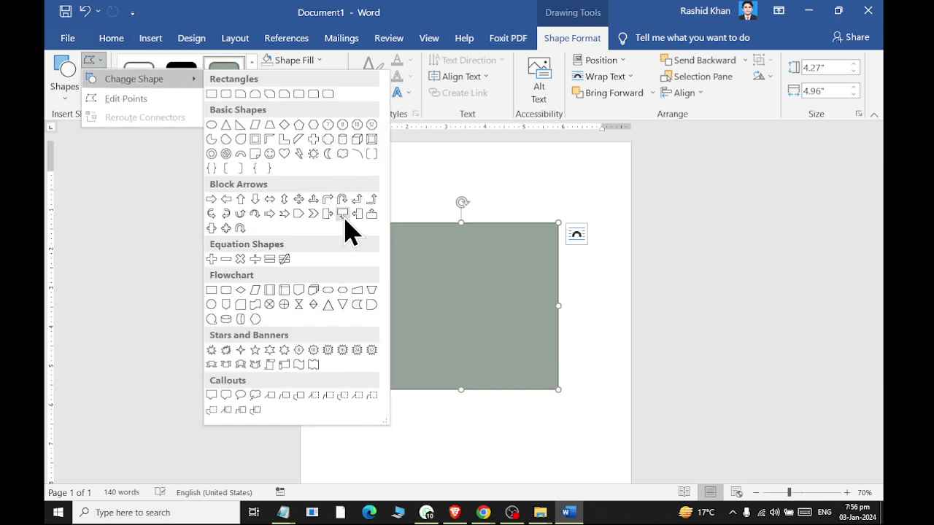
pyautogui.click(370, 305)
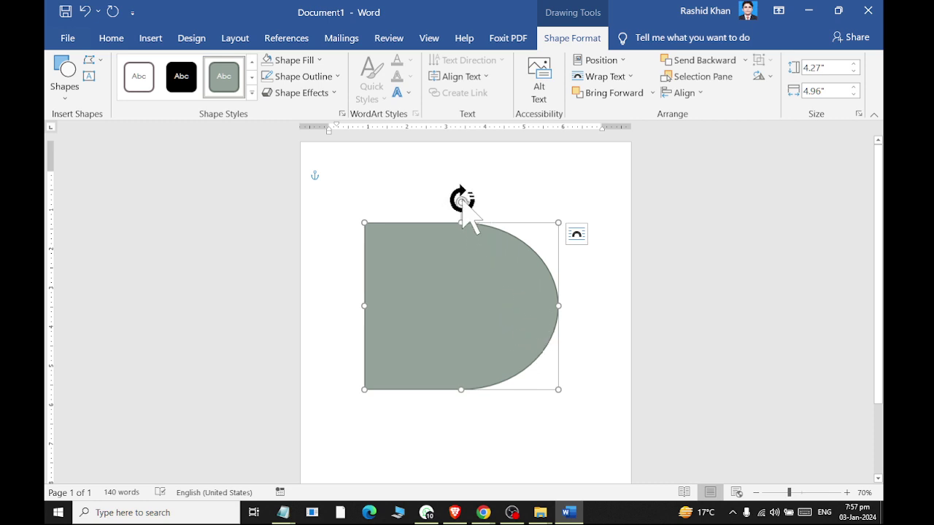
pyautogui.moveTo(461, 199); pyautogui.dragTo(544, 310)
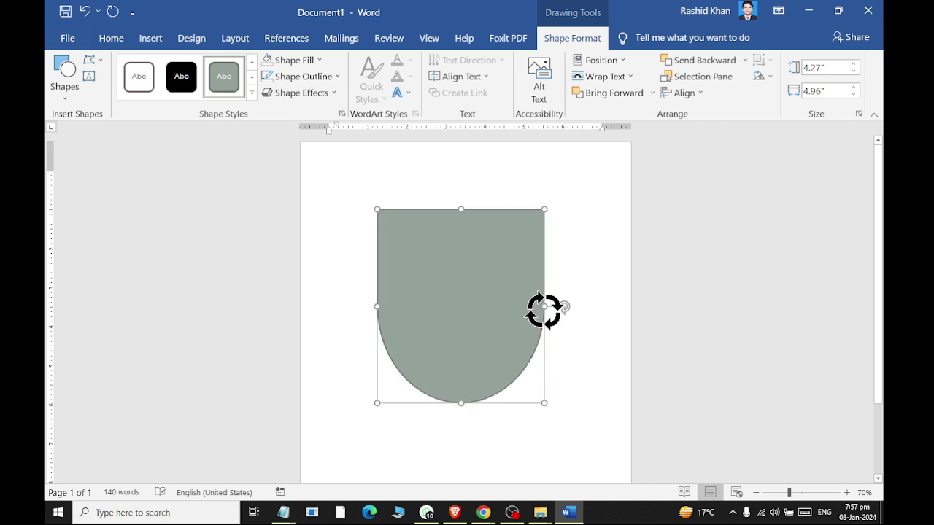
# Step: Move the Delay shape up-left and Ctrl-drag a duplicate below and right of it
pyautogui.click(653, 246)
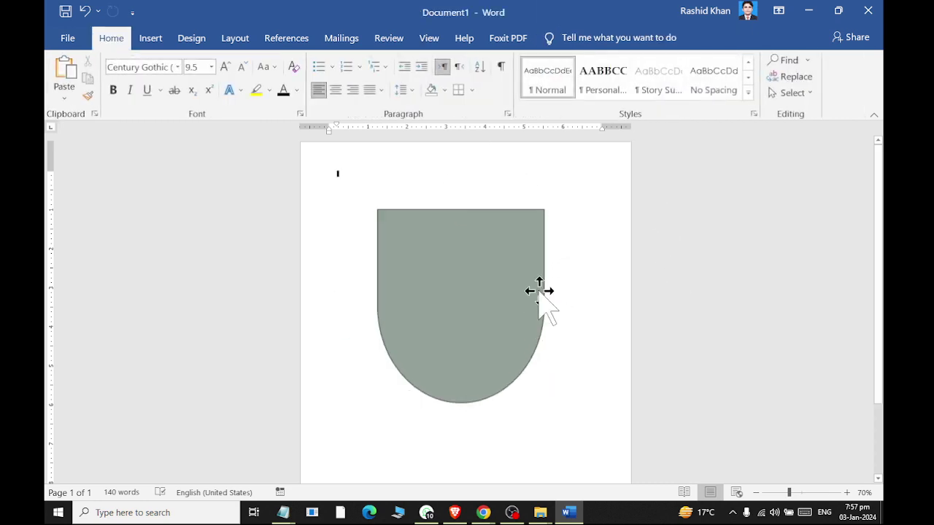
pyautogui.moveTo(478, 293); pyautogui.dragTo(462, 261)
pyautogui.click(625, 292)
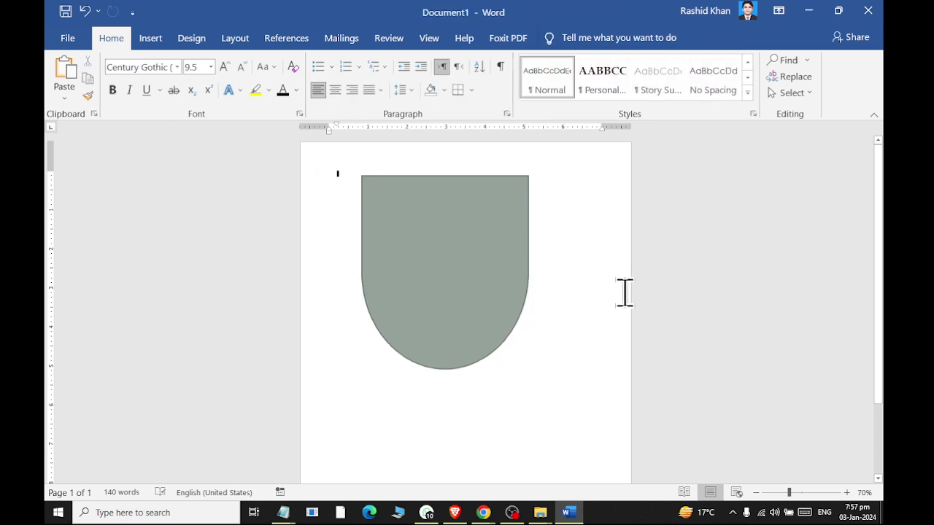
pyautogui.click(461, 301)
pyautogui.keyDown('ctrl'); pyautogui.moveTo(461, 301); pyautogui.dragTo(515, 413); pyautogui.keyUp('ctrl')
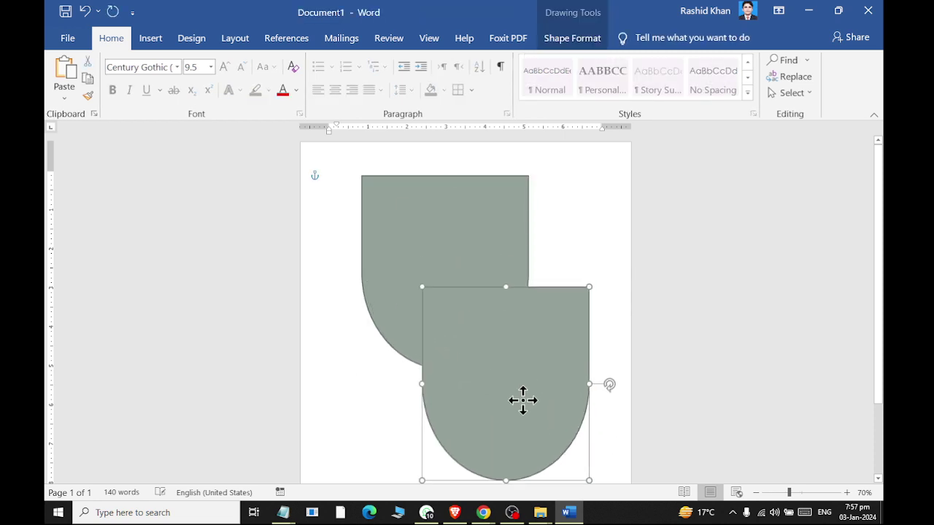
# Step: Change the copy into a rectangle, place it over the original, and add text to it
pyautogui.click(580, 38)
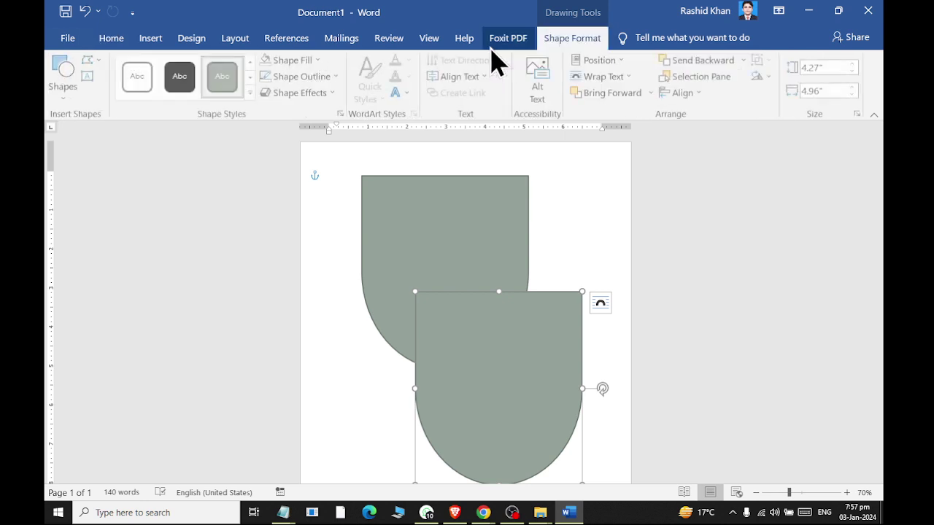
pyautogui.click(94, 60)
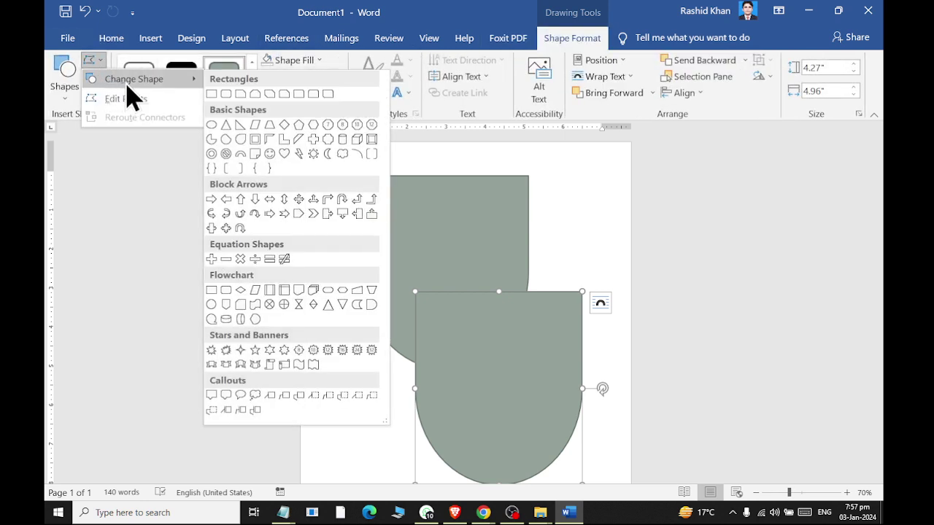
pyautogui.click(212, 94)
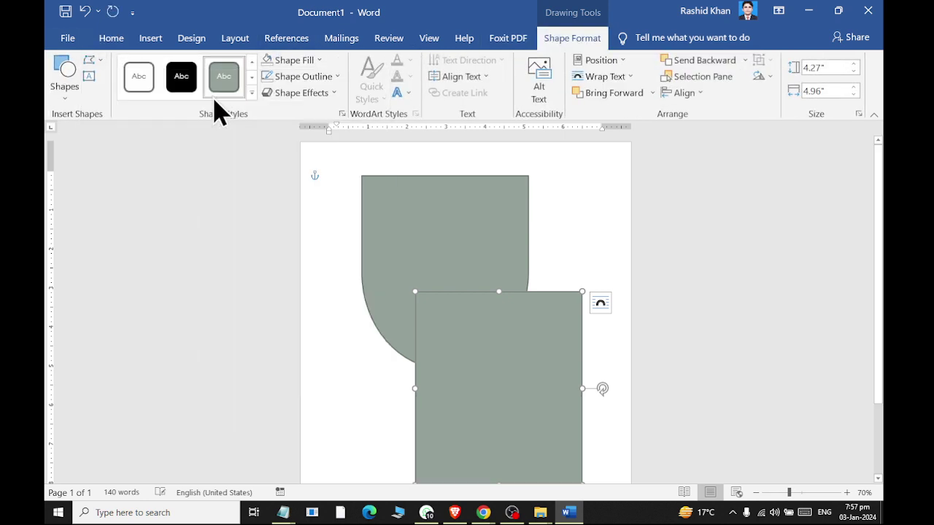
pyautogui.moveTo(507, 344); pyautogui.dragTo(489, 272)
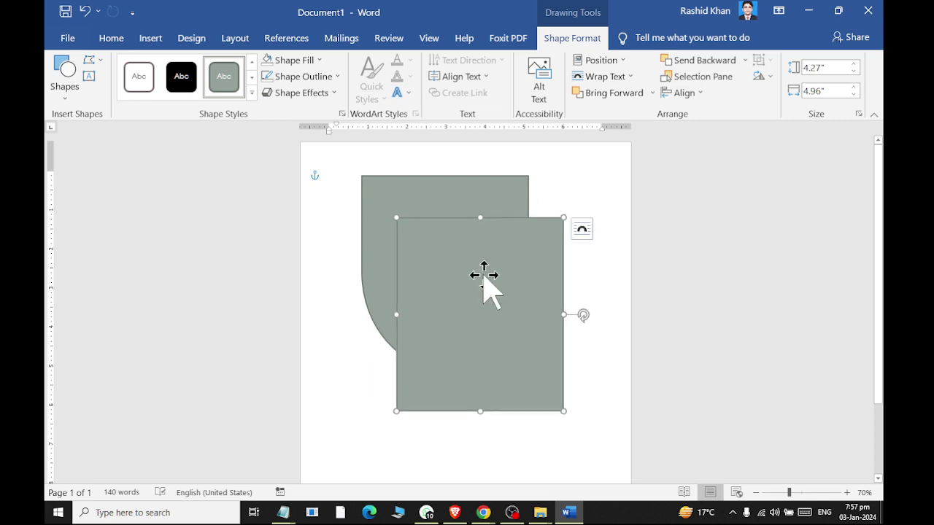
pyautogui.rightClick(483, 279)
pyautogui.click(531, 260)
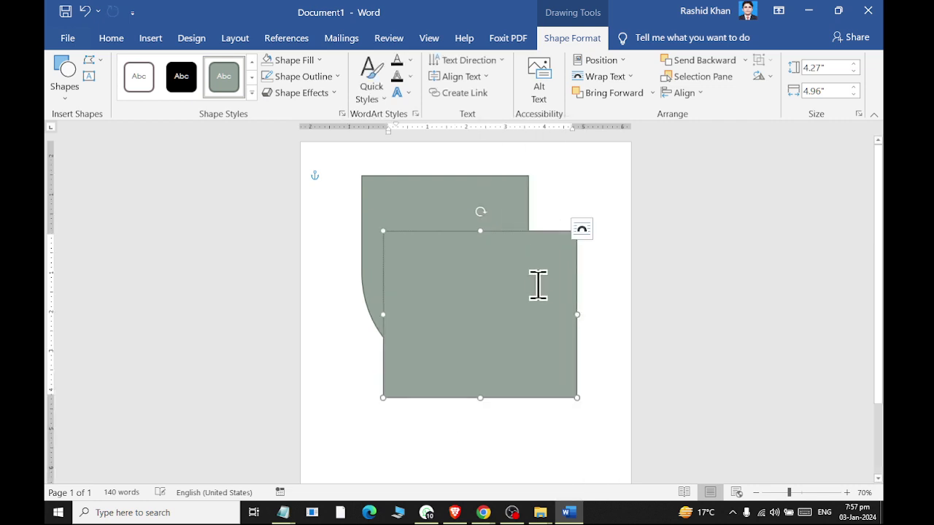
# Step: Fill the rectangle with =rand(1) sample text and enlarge it to 16 pt
pyautogui.write('-')
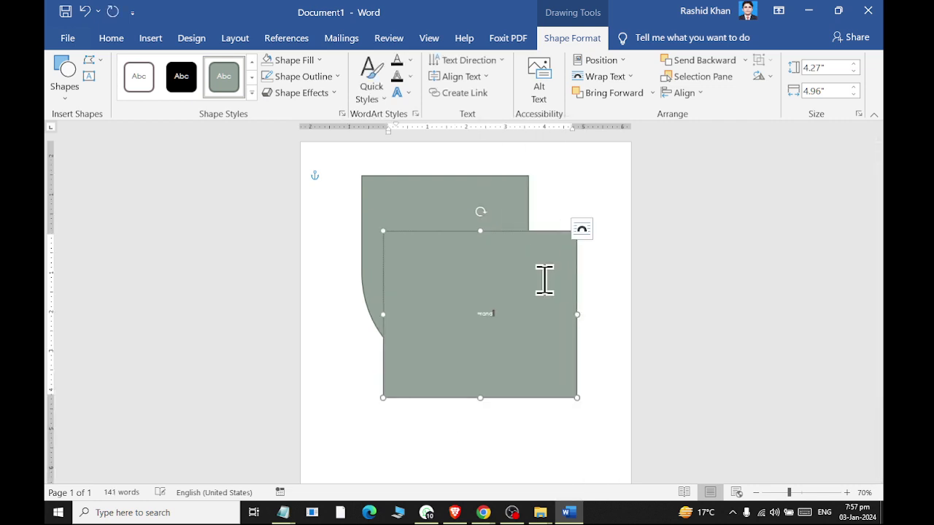
pyautogui.write(')')
pyautogui.press('Return')
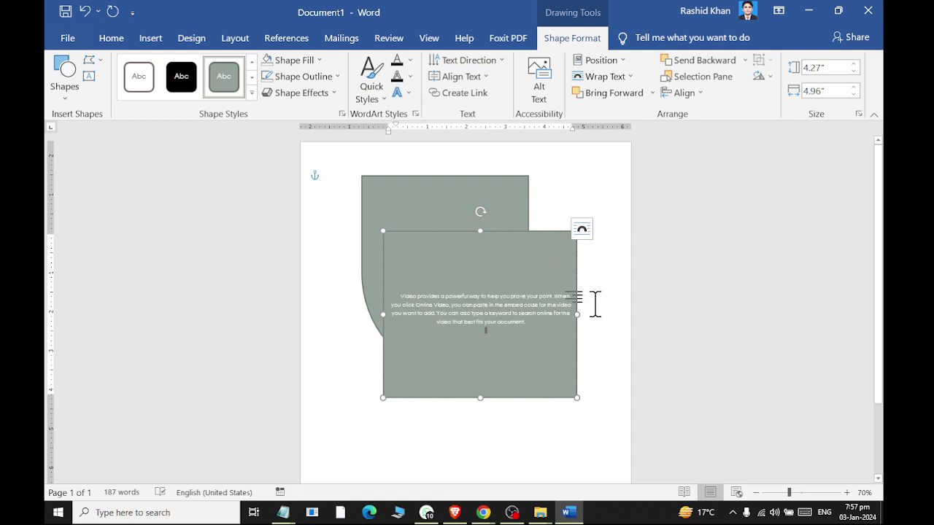
pyautogui.hotkey('ctrl', 'a')
pyautogui.click(112, 38)
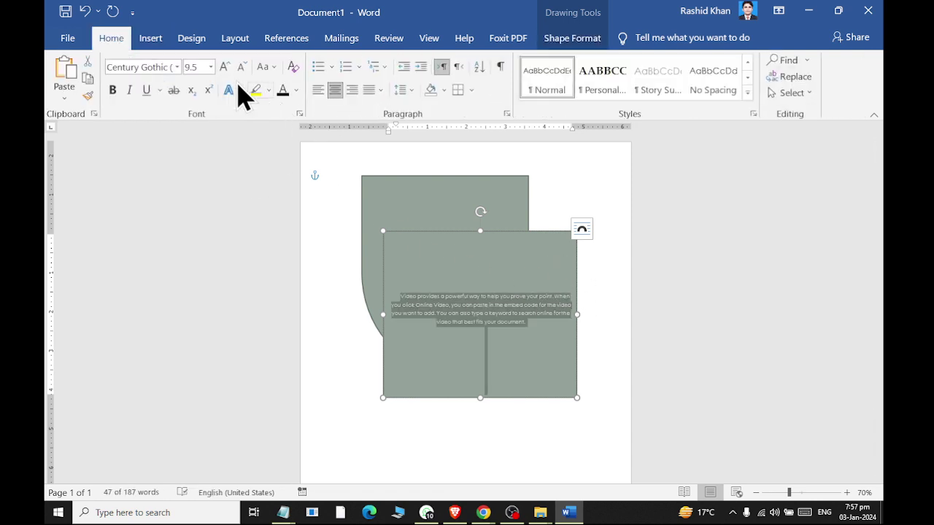
pyautogui.click(223, 66)
pyautogui.click(222, 66)
pyautogui.click(223, 66)
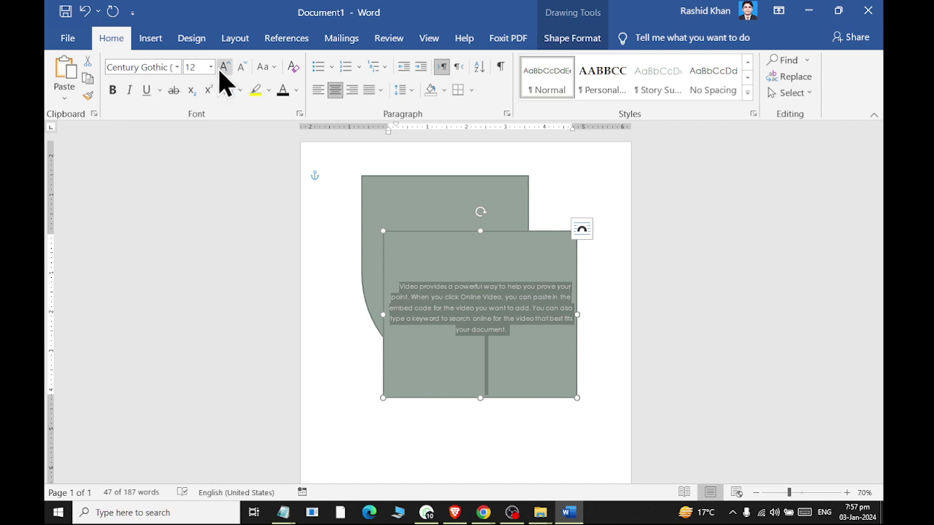
pyautogui.click(224, 67)
pyautogui.click(224, 66)
# Step: Delete the text after "When you click" and shrink the text box
pyautogui.click(468, 285)
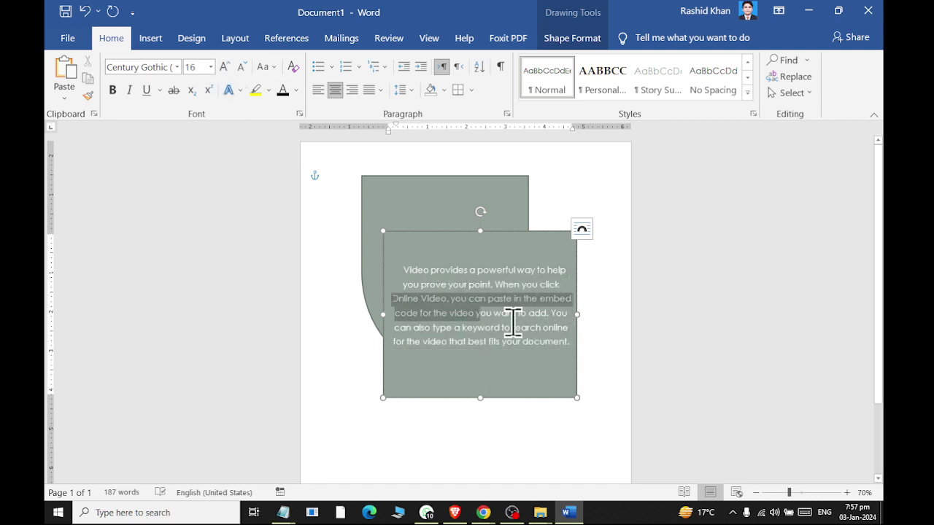
pyautogui.moveTo(570, 343); pyautogui.dragTo(560, 285)
pyautogui.press('Delete')
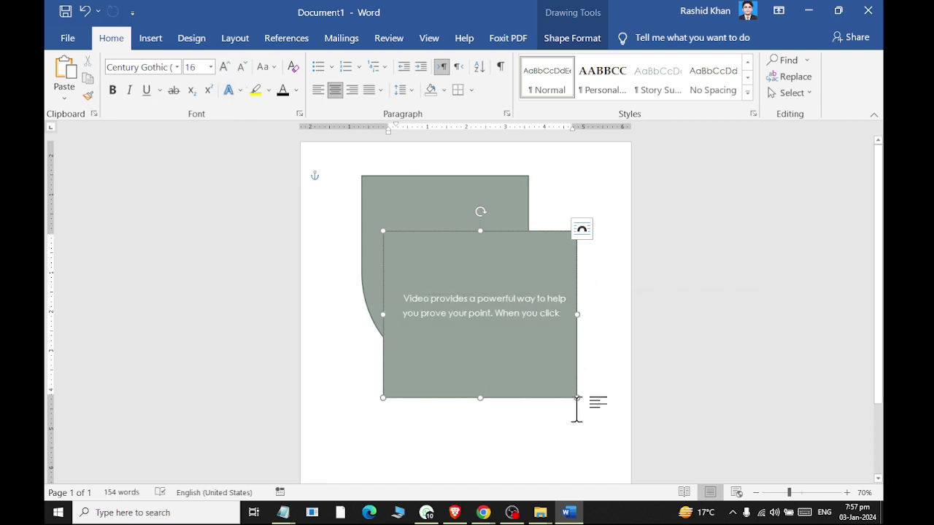
pyautogui.moveTo(570, 398)
pyautogui.mouseDown()
pyautogui.moveTo(469, 360)
pyautogui.moveTo(475, 338)
pyautogui.mouseUp()
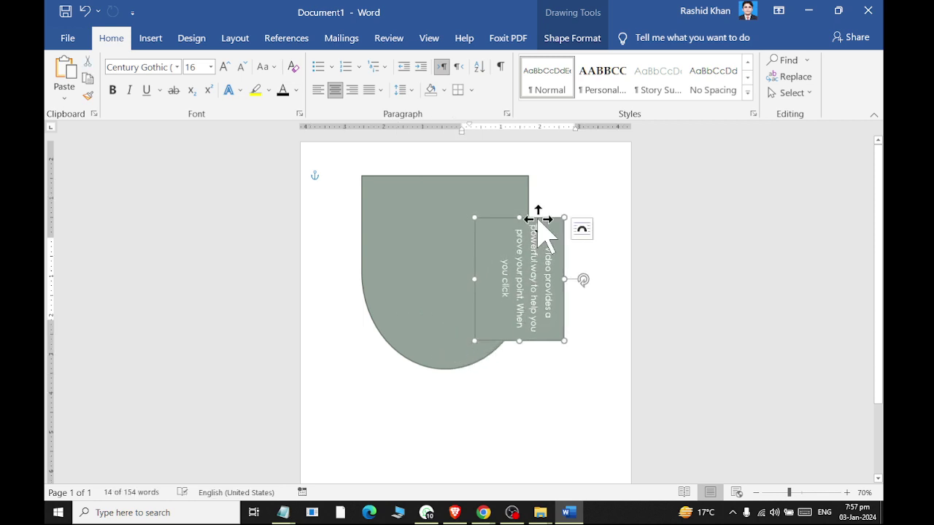
# Step: Move the text box onto the rounded shape and rotate it 90° so its text reads horizontally
pyautogui.moveTo(538, 217)
pyautogui.mouseDown()
pyautogui.moveTo(421, 216)
pyautogui.moveTo(467, 194)
pyautogui.mouseUp()
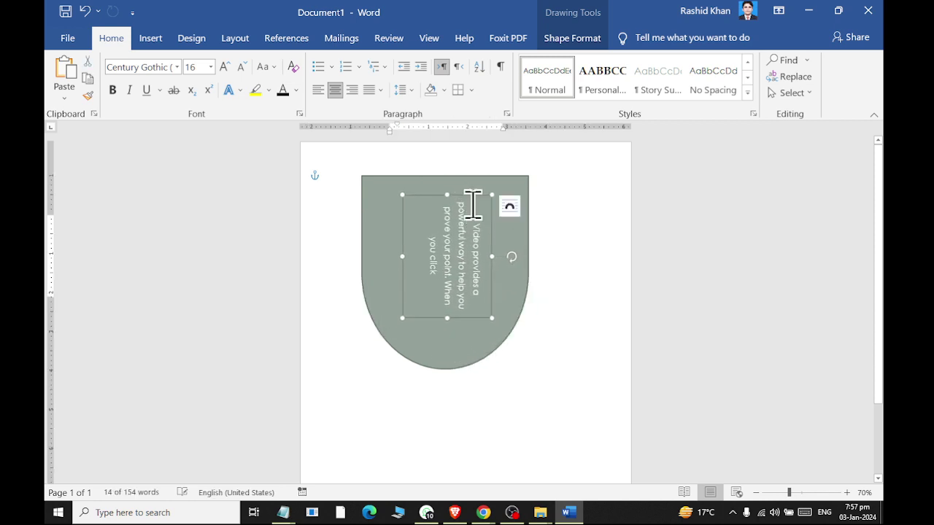
pyautogui.scroll(6, 482, 201)
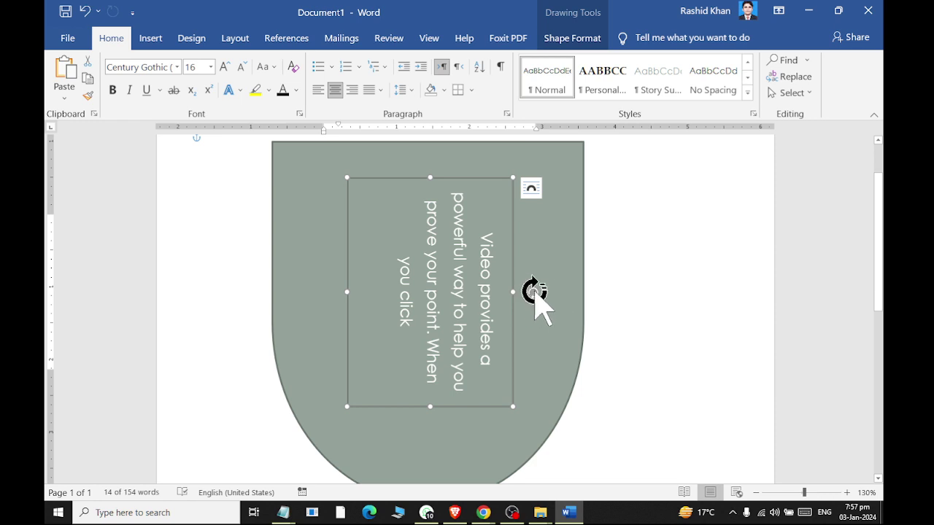
pyautogui.moveTo(533, 292)
pyautogui.mouseDown()
pyautogui.moveTo(415, 151)
pyautogui.moveTo(508, 367)
pyautogui.moveTo(500, 172)
pyautogui.moveTo(527, 305)
pyautogui.moveTo(433, 148)
pyautogui.mouseUp()
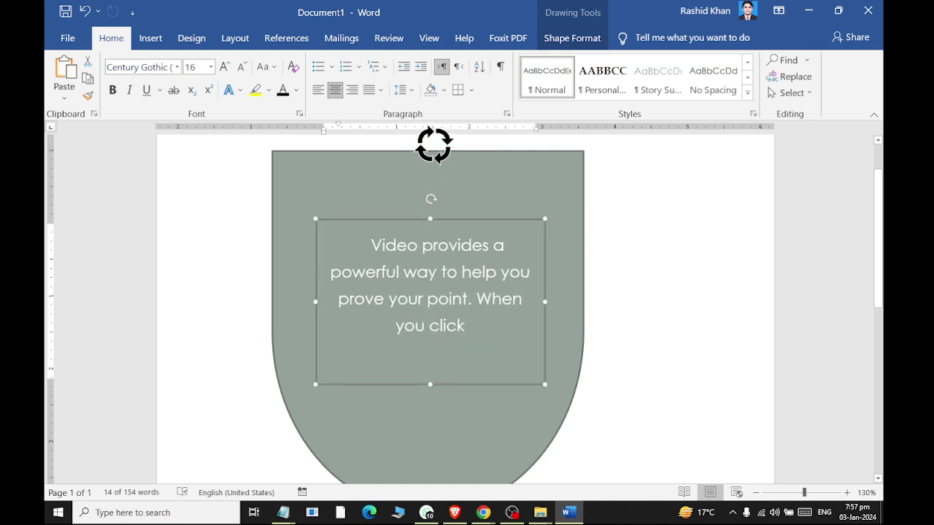
pyautogui.click(572, 38)
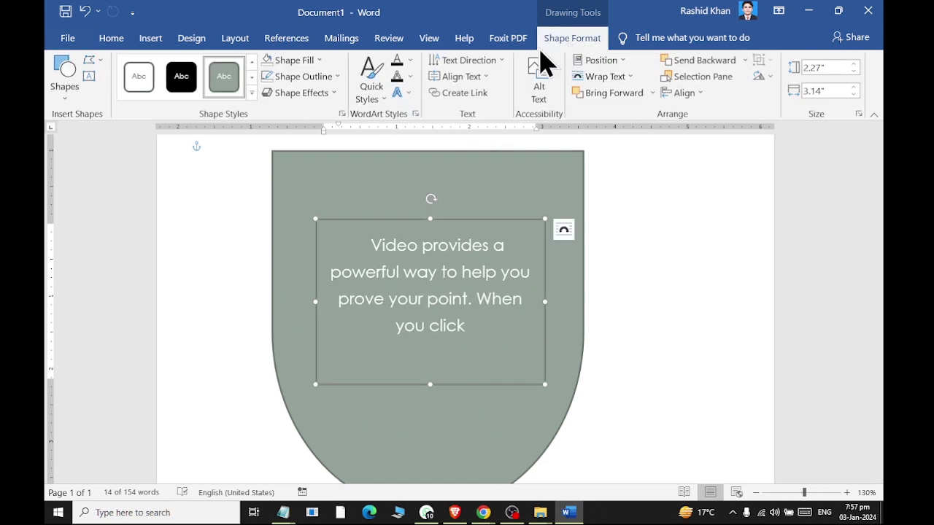
# Step: Try the Rotate all text 90° and 270° text directions on the text box
pyautogui.click(481, 61)
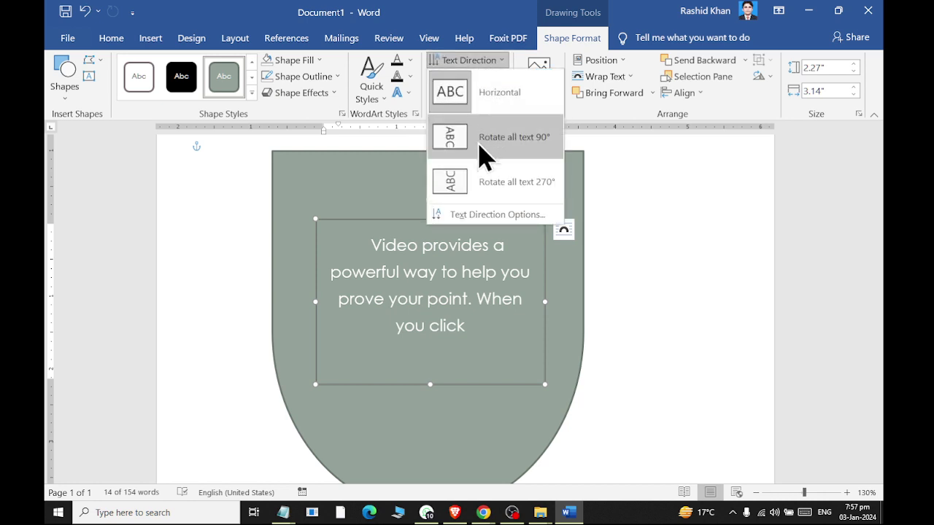
pyautogui.click(483, 155)
pyautogui.click(471, 60)
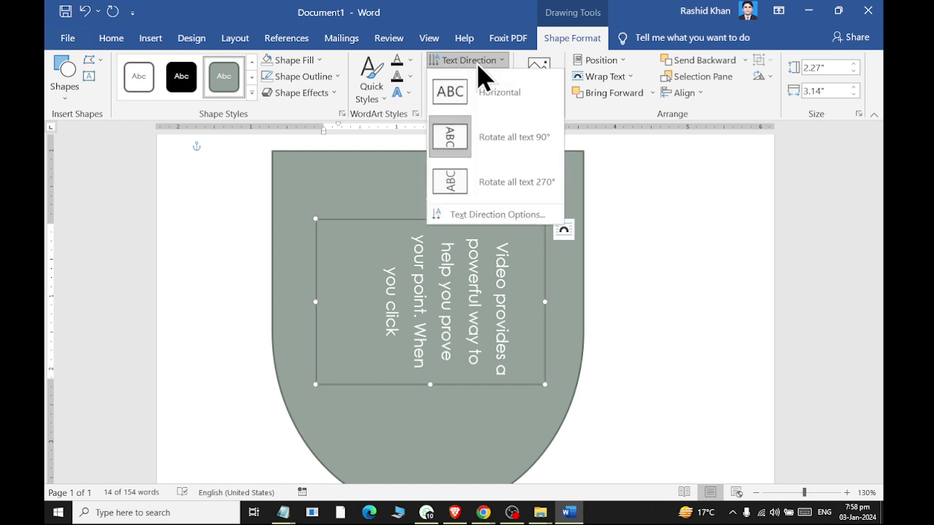
pyautogui.click(476, 186)
pyautogui.click(471, 61)
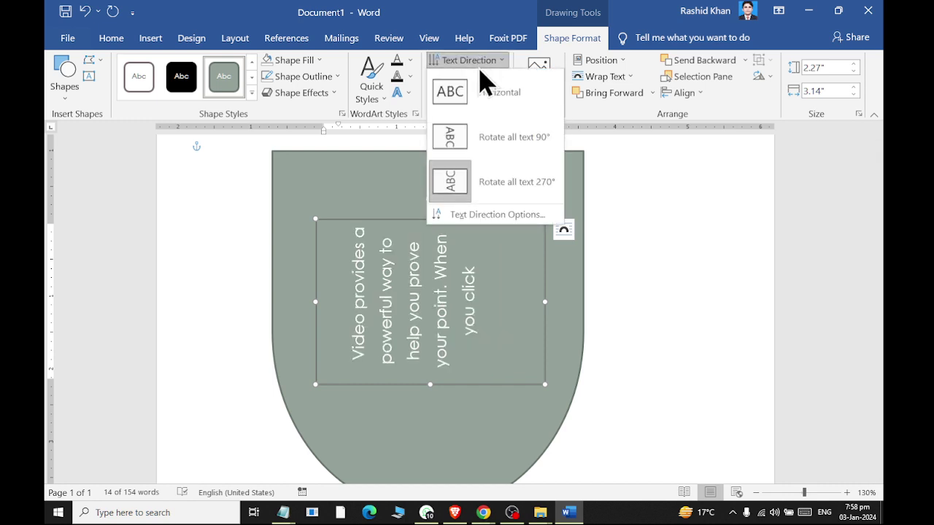
pyautogui.click(481, 60)
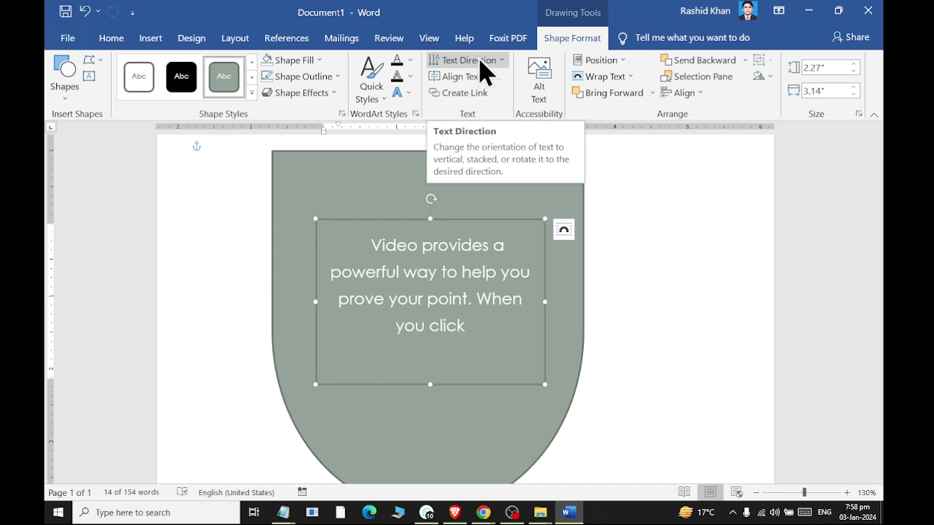
# Step: Switch text direction to 90° then back to Horizontal, and undo a 60° box tilt
pyautogui.click(486, 66)
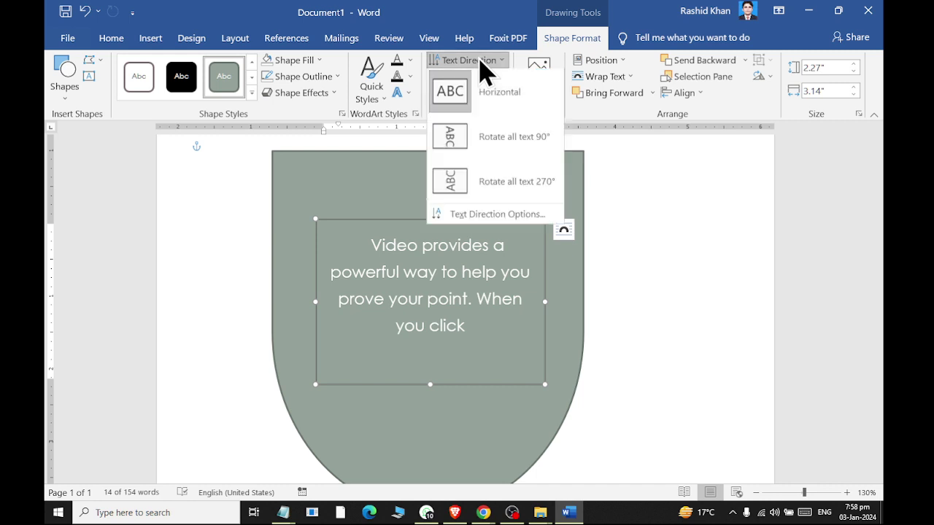
pyautogui.click(520, 142)
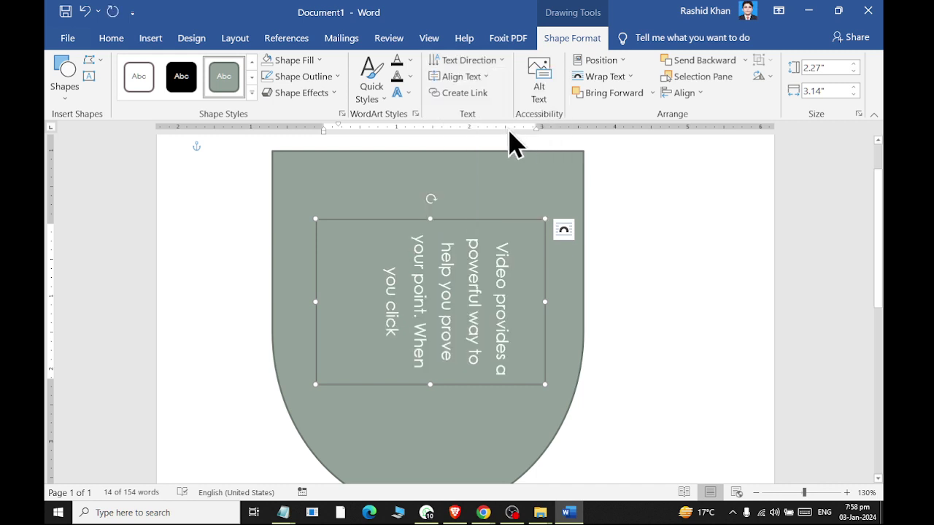
pyautogui.click(475, 61)
pyautogui.click(493, 94)
pyautogui.moveTo(431, 198); pyautogui.dragTo(535, 234)
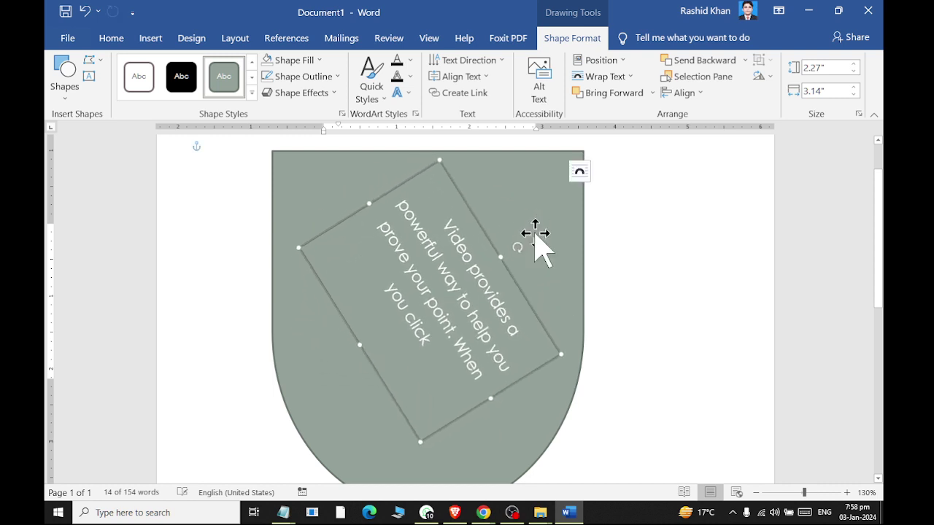
pyautogui.hotkey('ctrl', 'z')
# Step: Cycle the text direction through 90° and 270°, ending on Horizontal
pyautogui.click(473, 60)
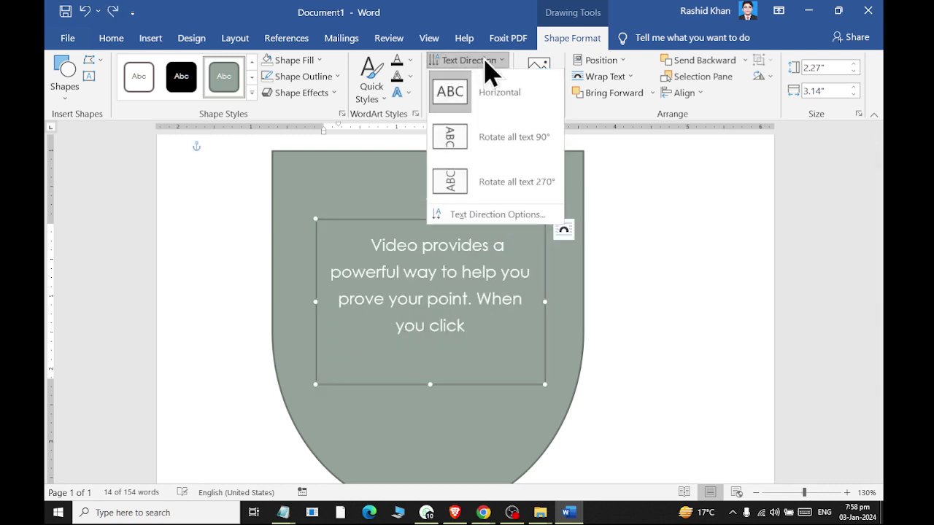
pyautogui.click(502, 141)
pyautogui.click(469, 61)
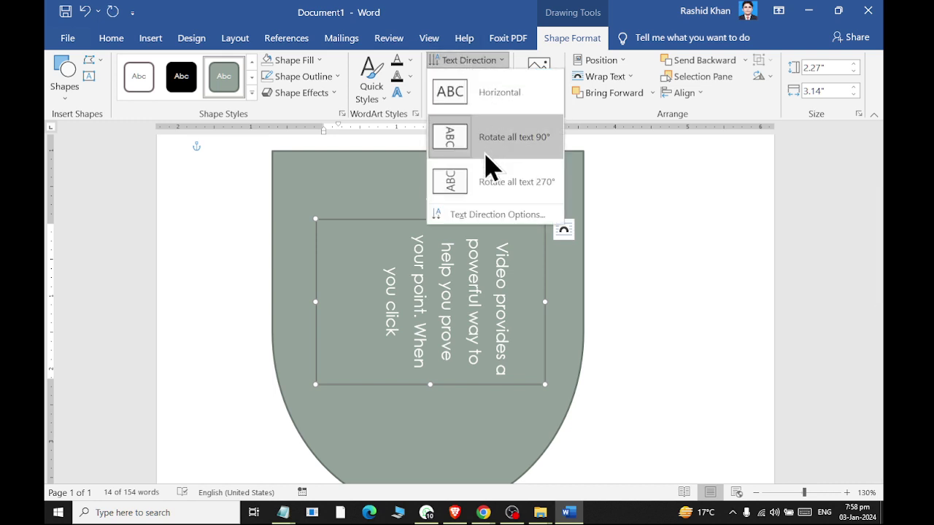
pyautogui.click(485, 182)
pyautogui.click(470, 60)
pyautogui.click(479, 93)
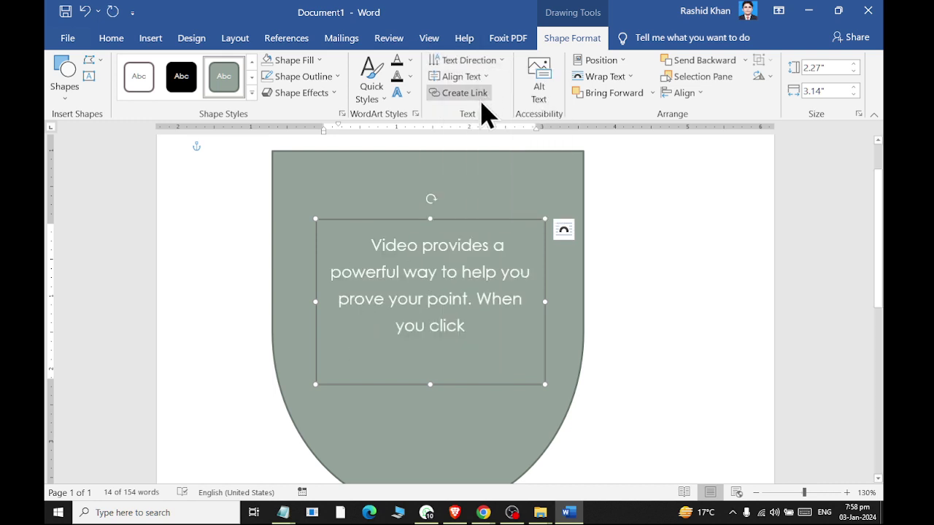
pyautogui.click(478, 80)
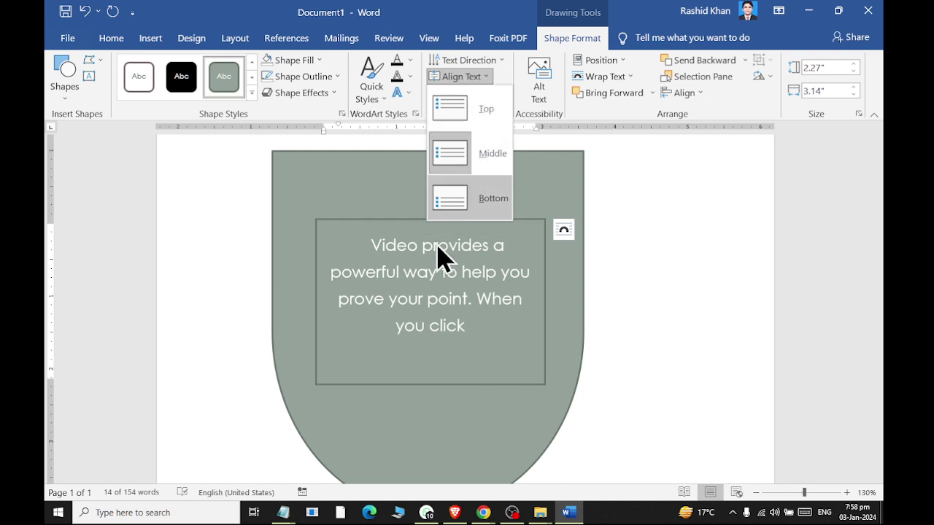
# Step: Replace the text box's contents with 'Text display'
pyautogui.click(435, 263)
pyautogui.tripleClick(494, 288)
pyautogui.press('Delete')
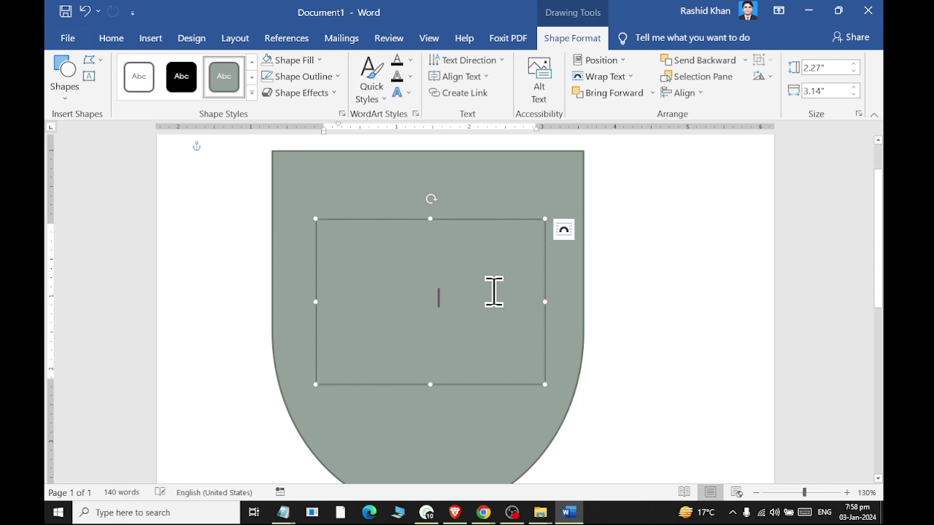
pyautogui.write('tes')
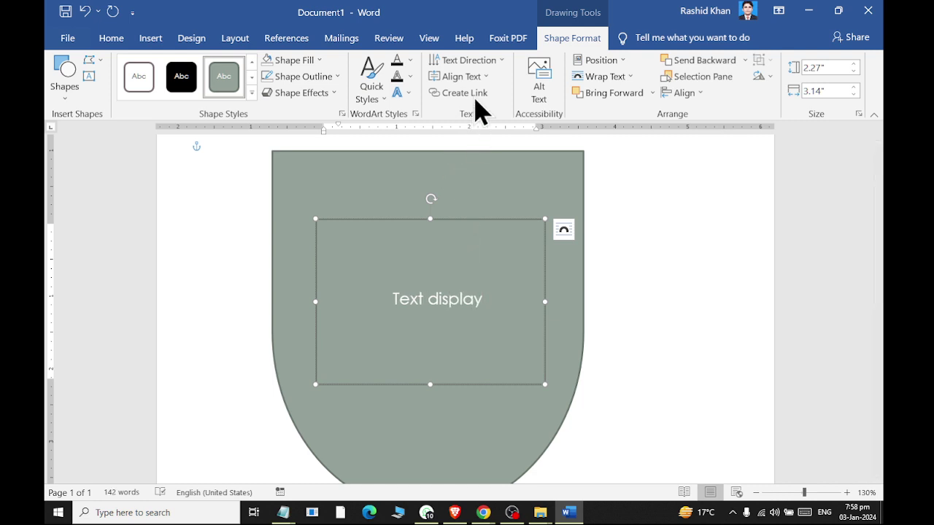
# Step: Try Bottom, Middle and Top vertical text alignment, settling on Middle
pyautogui.click(471, 77)
pyautogui.click(478, 106)
pyautogui.click(460, 76)
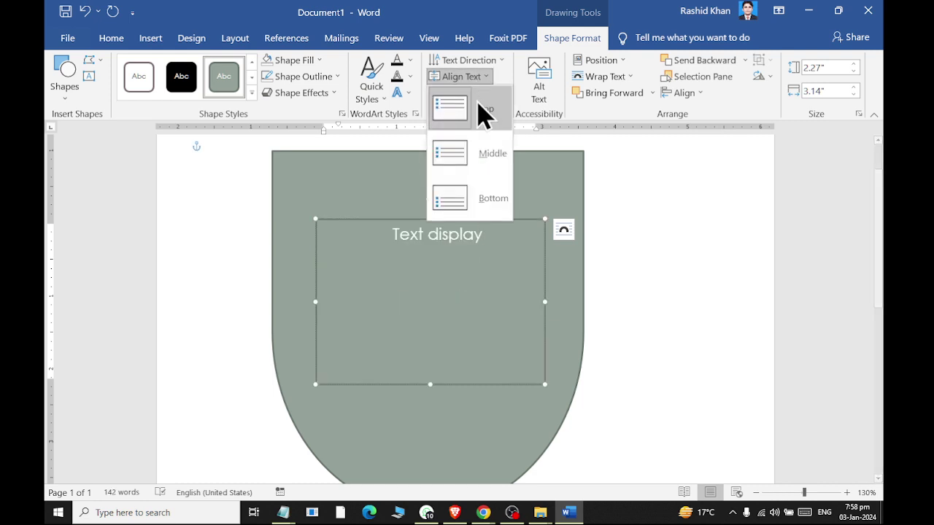
pyautogui.click(491, 204)
pyautogui.click(471, 76)
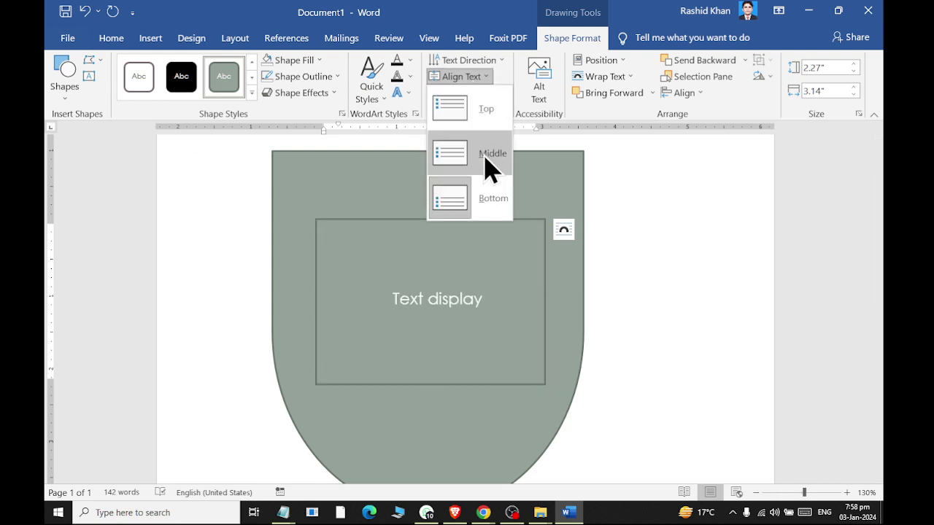
pyautogui.click(489, 167)
pyautogui.click(473, 79)
pyautogui.click(484, 136)
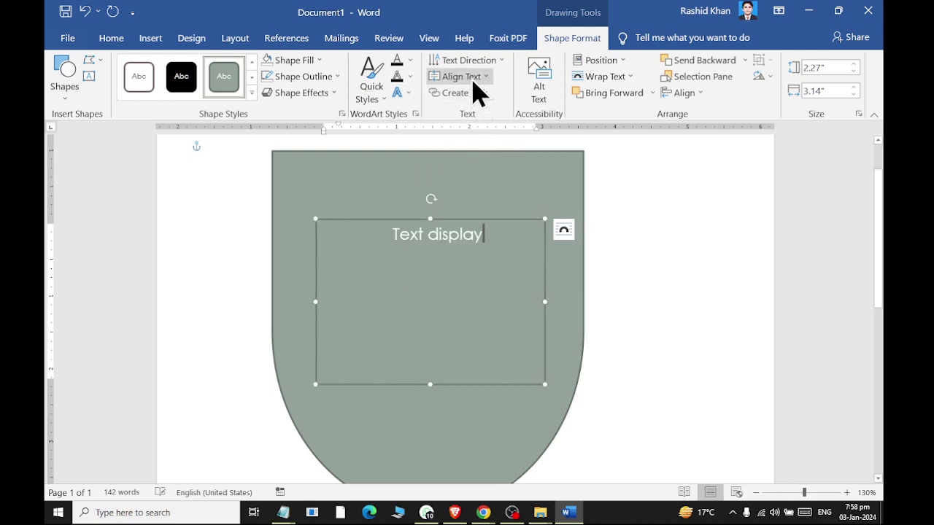
pyautogui.click(474, 79)
pyautogui.click(483, 202)
pyautogui.click(473, 77)
pyautogui.click(482, 150)
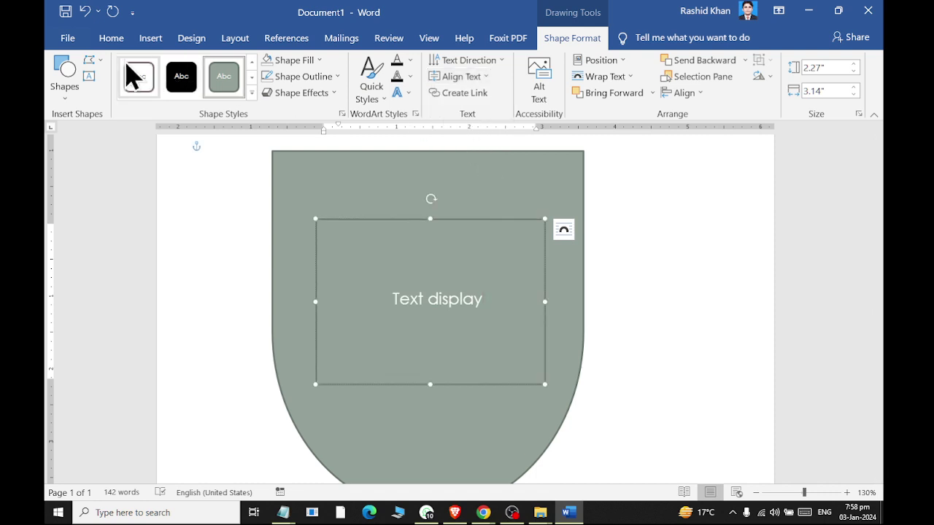
# Step: Try left and right paragraph alignment, then centre the text horizontally
pyautogui.click(107, 40)
pyautogui.click(318, 89)
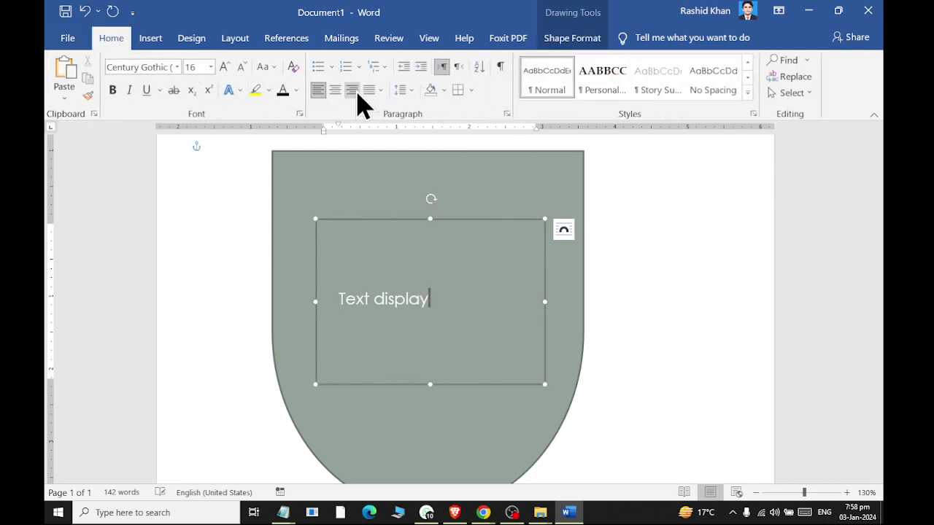
pyautogui.click(352, 89)
pyautogui.click(335, 89)
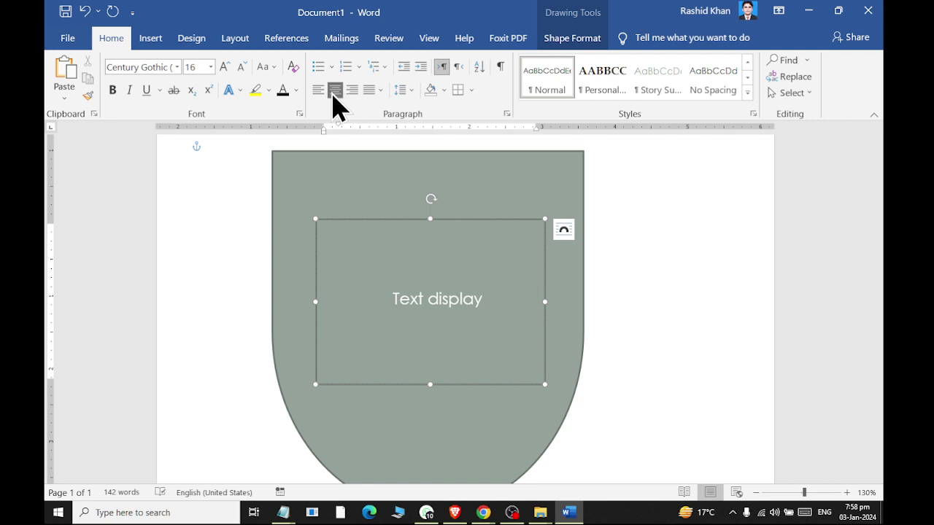
# Step: Recheck vertical alignment, trying Bottom and ending on Middle
pyautogui.click(583, 41)
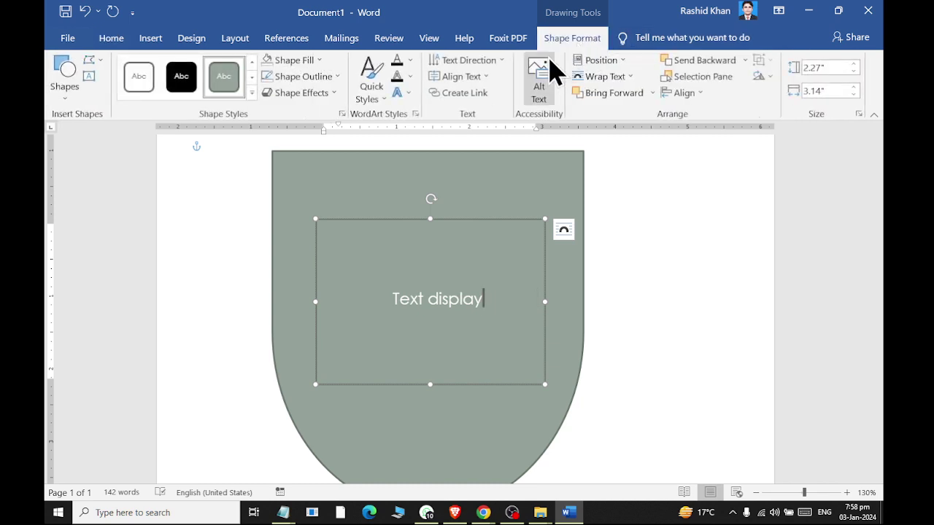
pyautogui.click(458, 76)
pyautogui.click(458, 76)
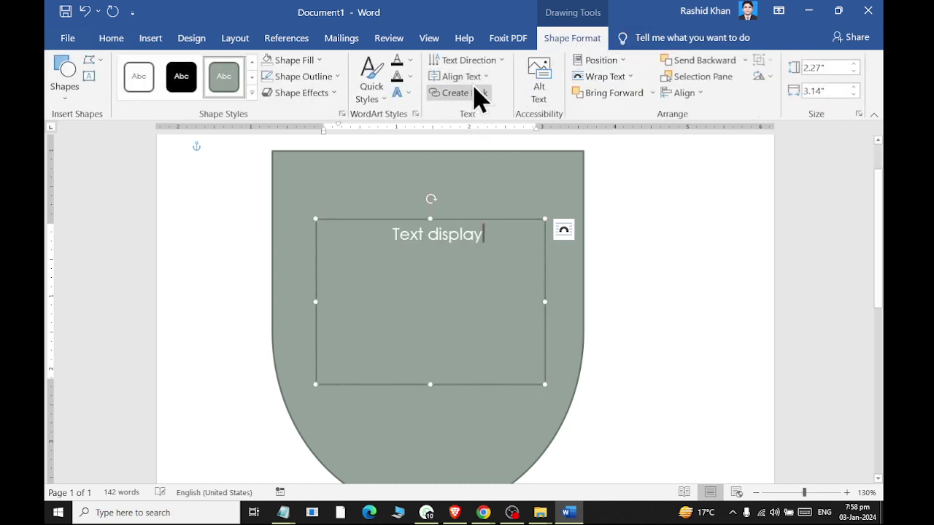
pyautogui.click(459, 76)
pyautogui.click(467, 76)
pyautogui.click(467, 76)
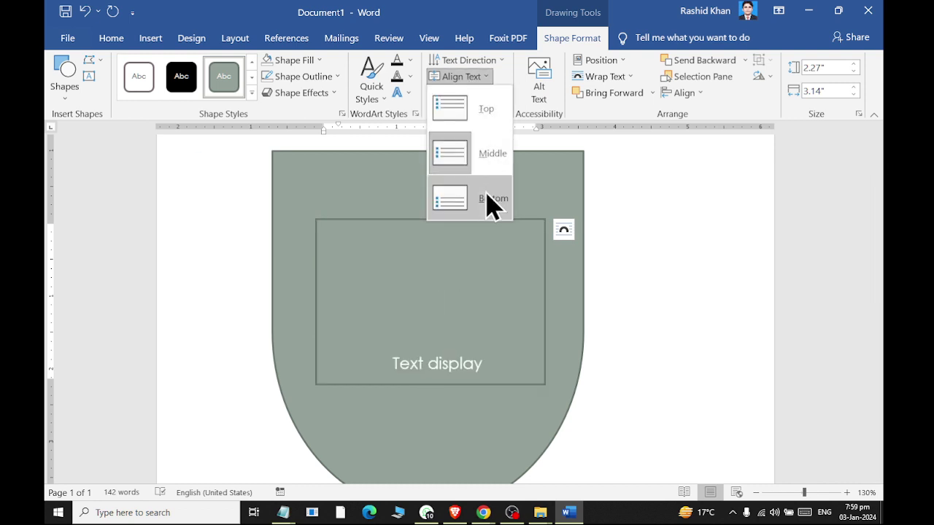
pyautogui.click(490, 198)
pyautogui.click(467, 76)
pyautogui.click(489, 155)
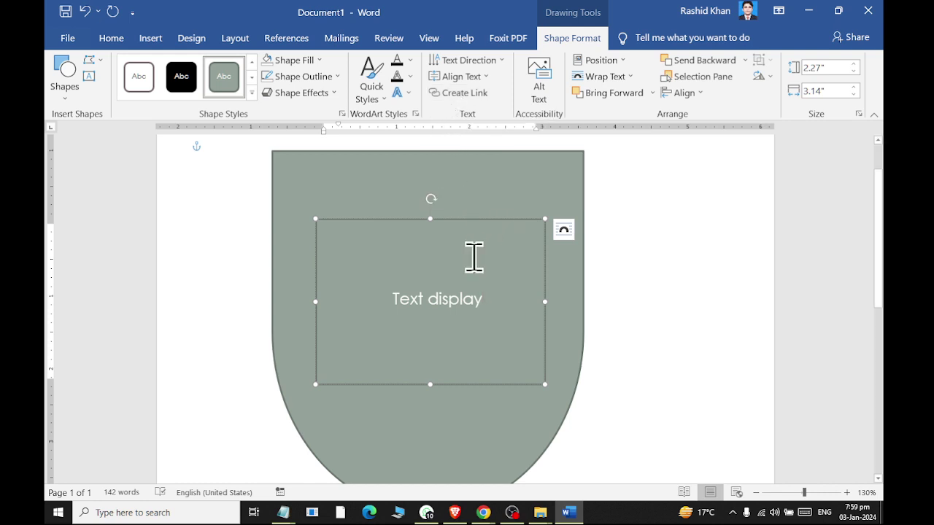
# Step: Draw a tall 2.03 × 2.93 in rectangle at the top left of the page below the shield
pyautogui.scroll(-1, 471, 248)
pyautogui.scroll(-2, 467, 255)
pyautogui.scroll(3, 464, 262)
pyautogui.scroll(-3, 446, 300)
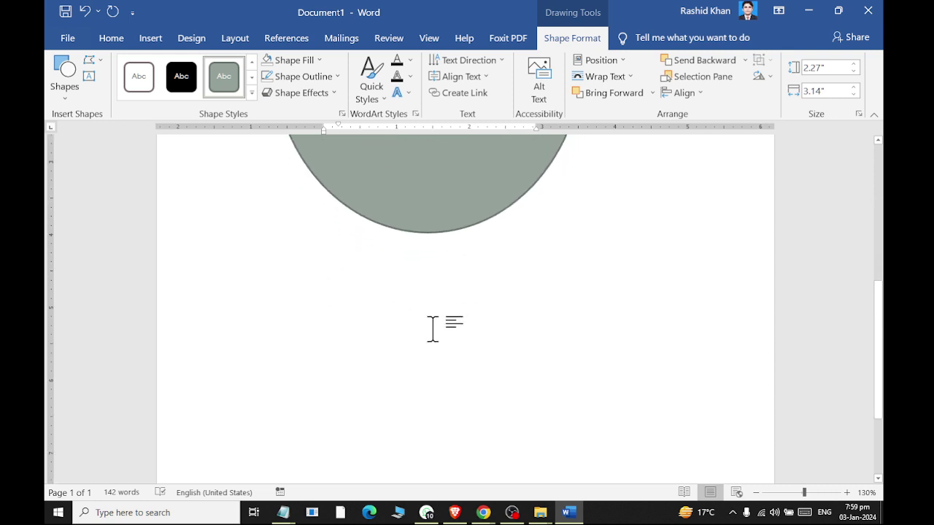
pyautogui.click(432, 330)
pyautogui.scroll(-3, 408, 321)
pyautogui.scroll(-3, 410, 288)
pyautogui.scroll(-2, 411, 282)
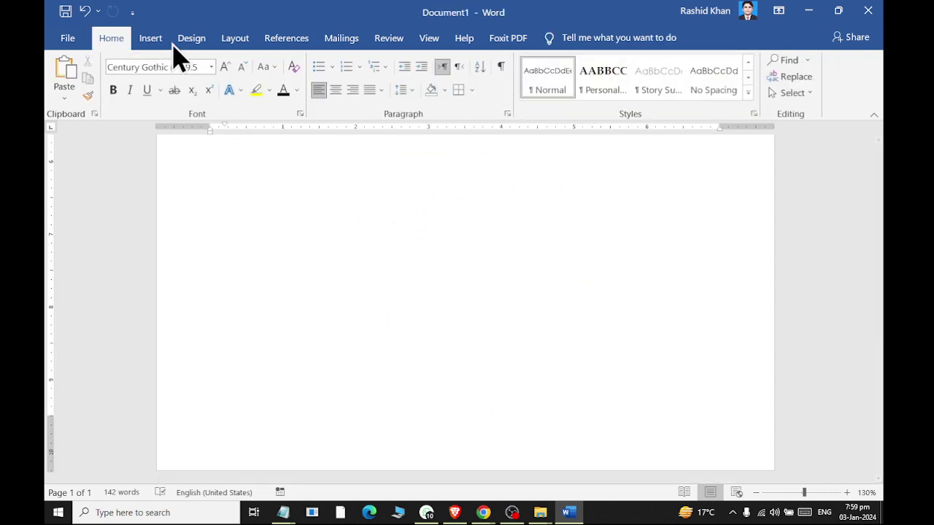
pyautogui.click(149, 40)
pyautogui.click(235, 61)
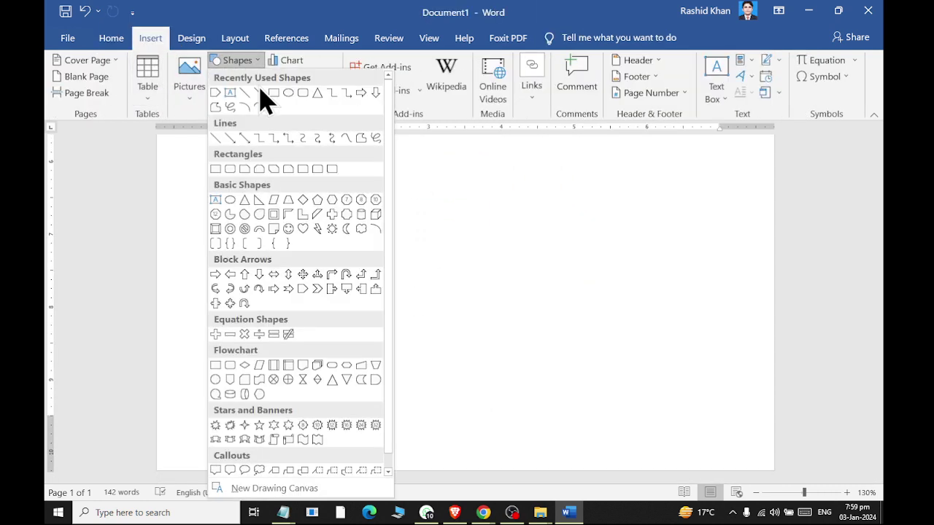
pyautogui.click(274, 95)
pyautogui.moveTo(213, 148); pyautogui.dragTo(362, 362)
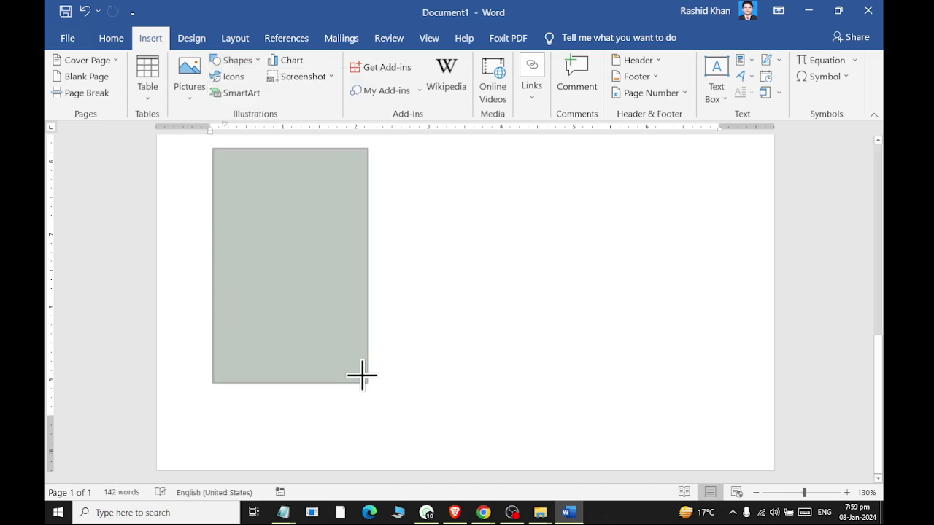
# Step: Ctrl-drag copies of the rectangle to the right and nudge them into place
pyautogui.moveTo(312, 275)
pyautogui.mouseDown()
pyautogui.moveTo(495, 321)
pyautogui.moveTo(668, 270)
pyautogui.mouseUp()
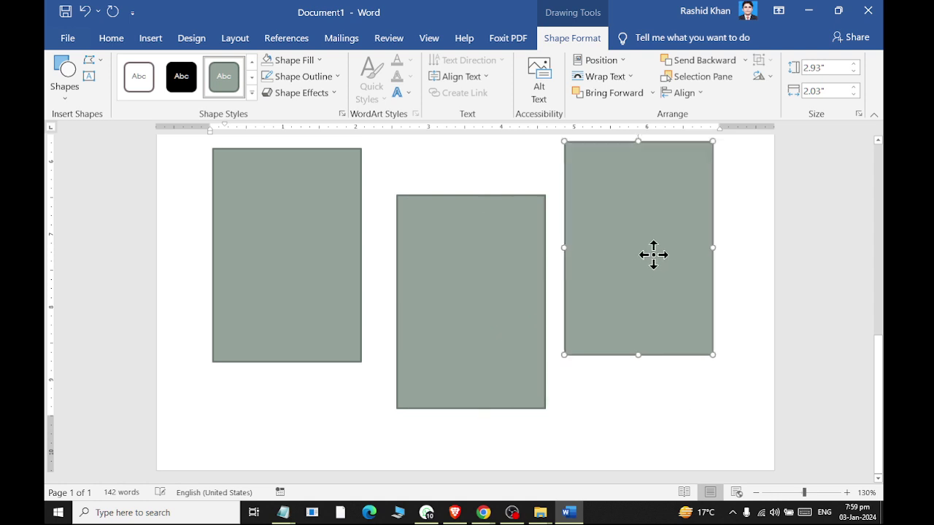
pyautogui.scroll(2, 672, 299)
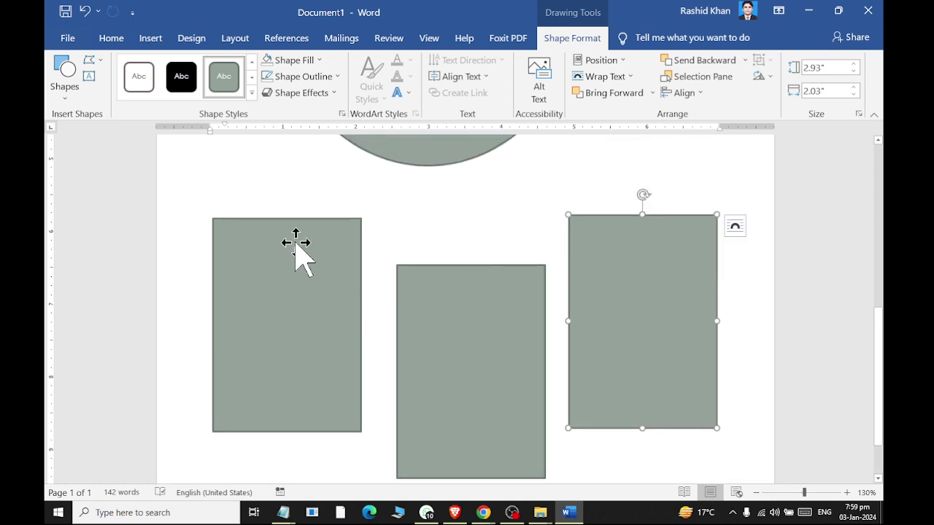
pyautogui.moveTo(294, 260); pyautogui.dragTo(305, 262)
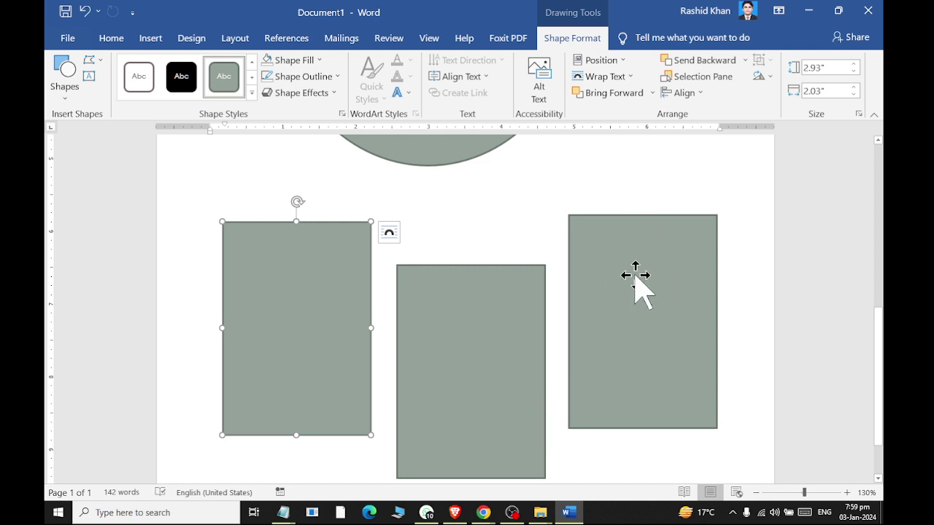
pyautogui.rightClick(337, 296)
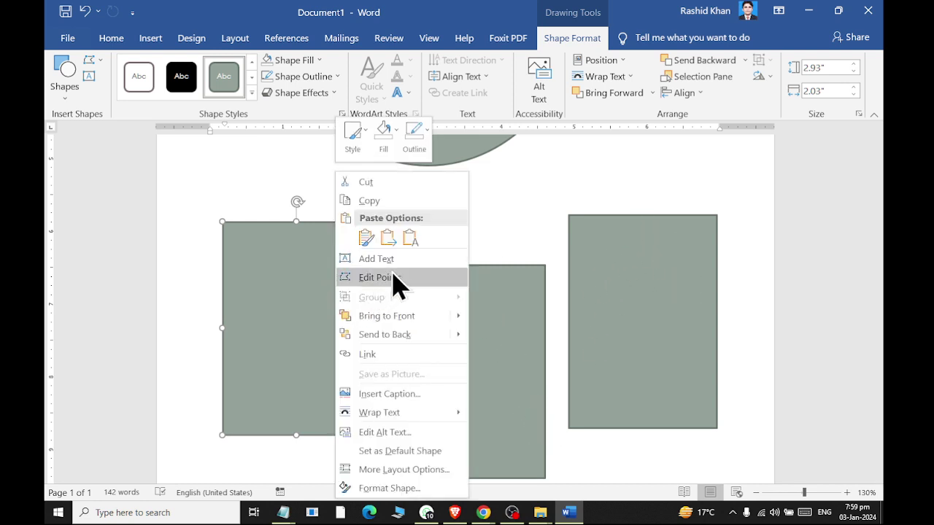
pyautogui.press('Escape')
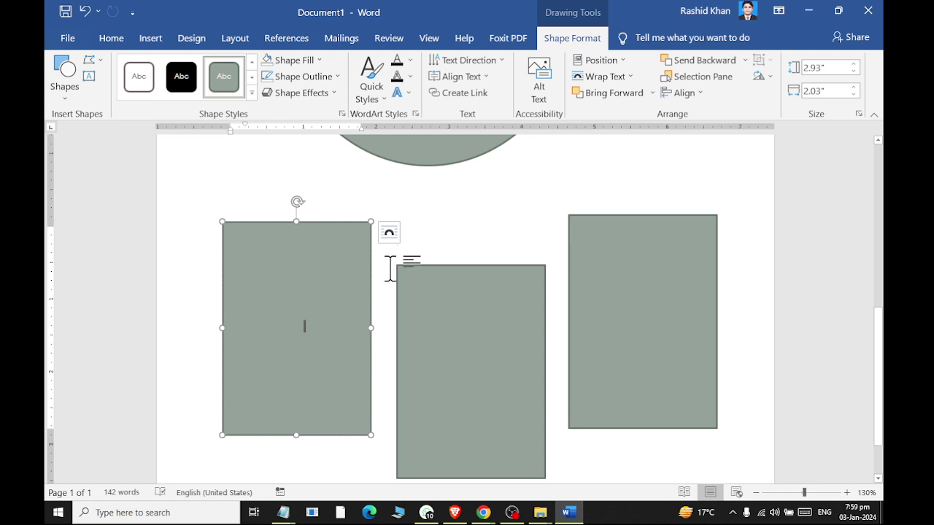
pyautogui.write('=rand(20')
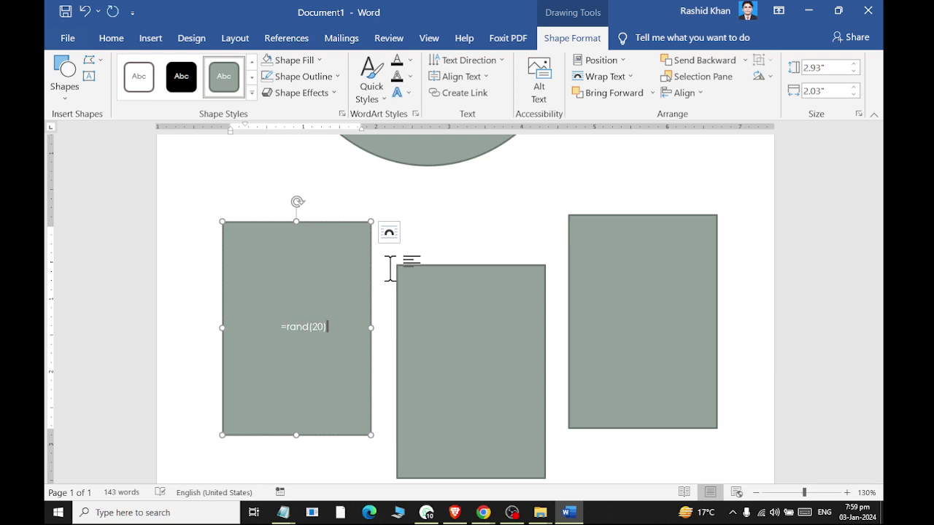
pyautogui.press('Return')
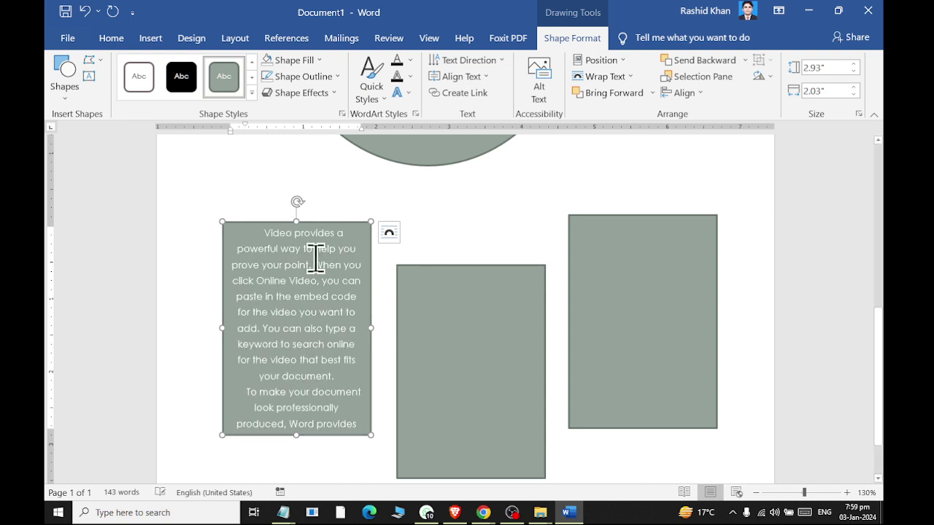
pyautogui.scroll(-1, 314, 325)
pyautogui.click(323, 341)
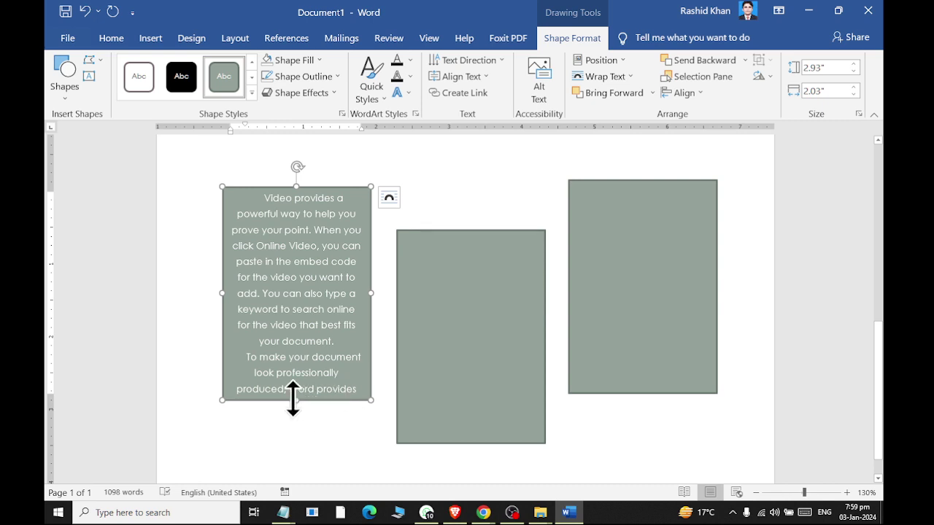
pyautogui.moveTo(297, 402)
pyautogui.mouseDown()
pyautogui.moveTo(289, 463)
pyautogui.moveTo(321, 403)
pyautogui.mouseUp()
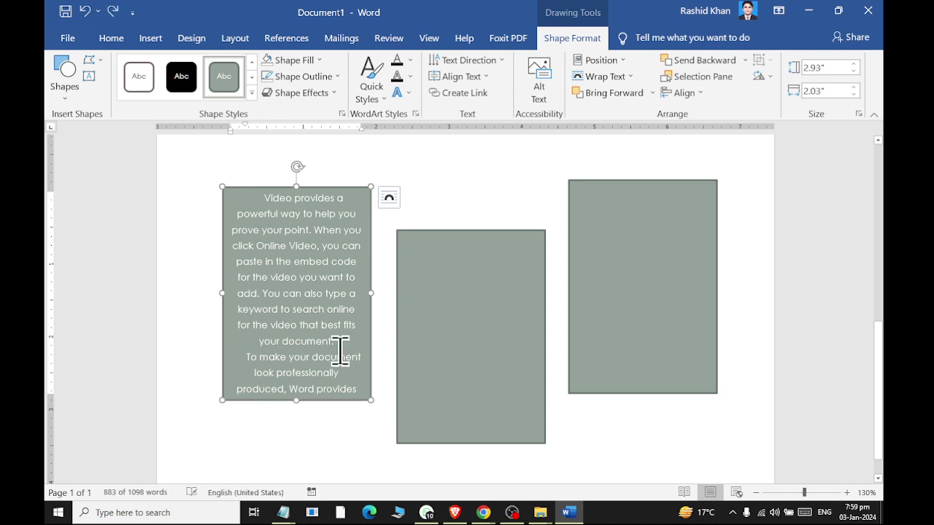
pyautogui.click(310, 361)
pyautogui.press('Delete')
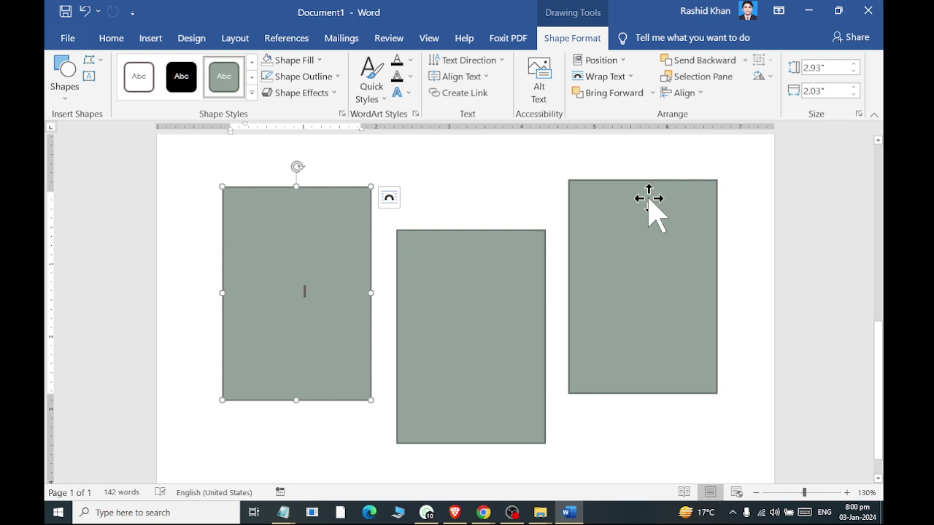
# Step: Try linking the left box to the empty middle shape and dismiss the warning
pyautogui.click(332, 193)
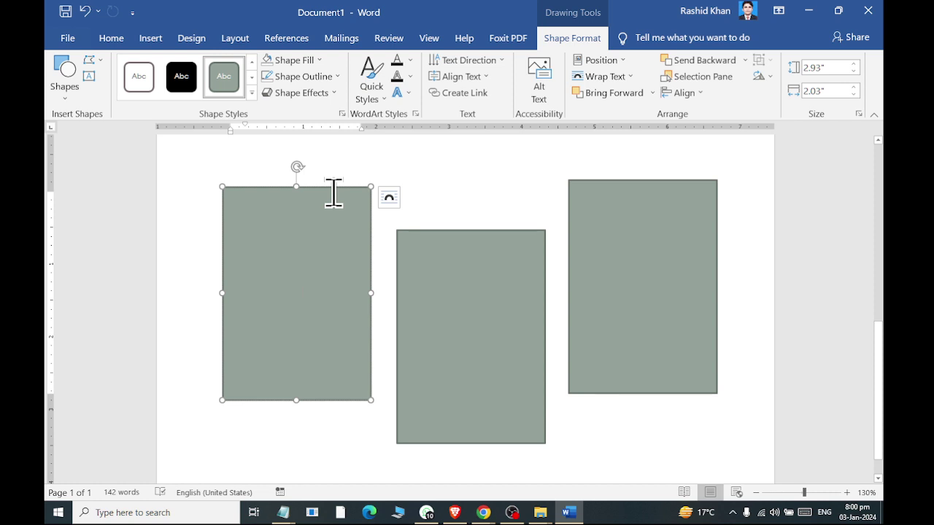
pyautogui.click(453, 95)
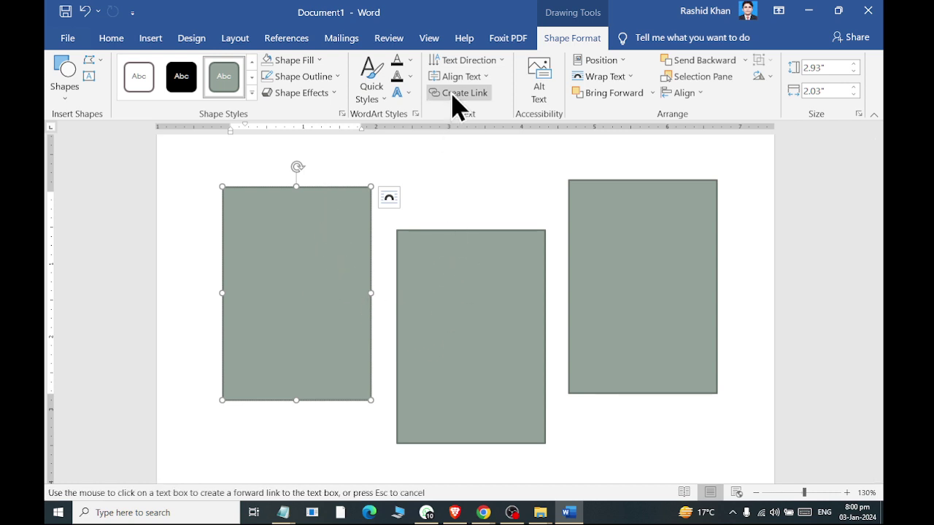
pyautogui.click(429, 347)
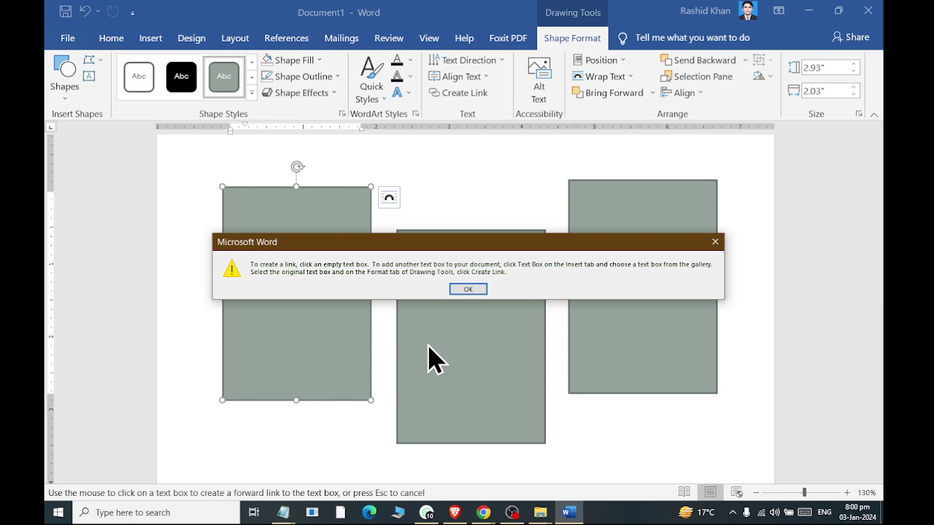
pyautogui.press('Return')
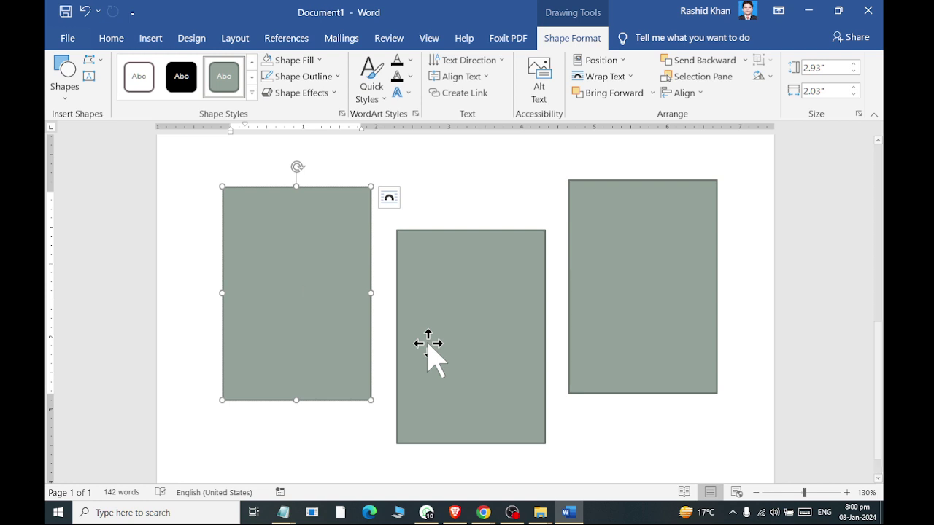
# Step: Add text to the middle and right rectangles so they become text boxes
pyautogui.click(445, 318)
pyautogui.rightClick(448, 319)
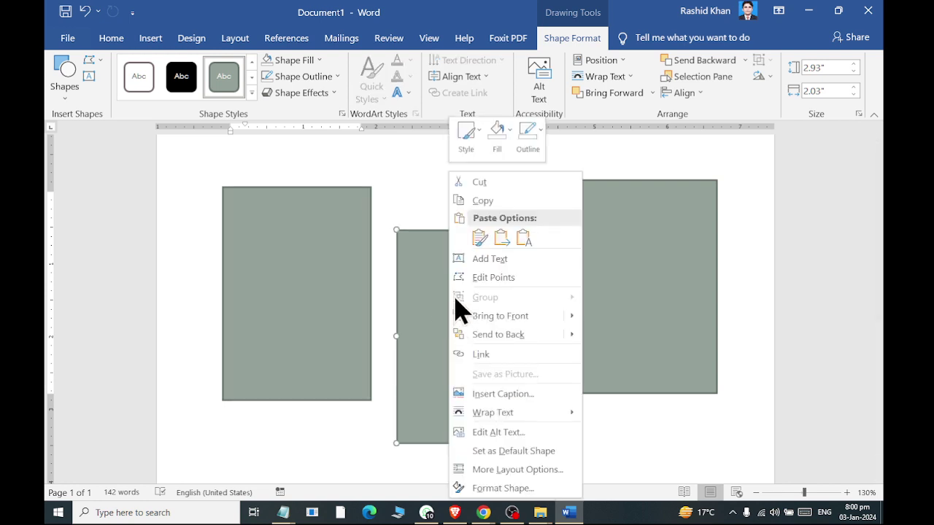
pyautogui.click(482, 257)
pyautogui.click(633, 277)
pyautogui.rightClick(632, 278)
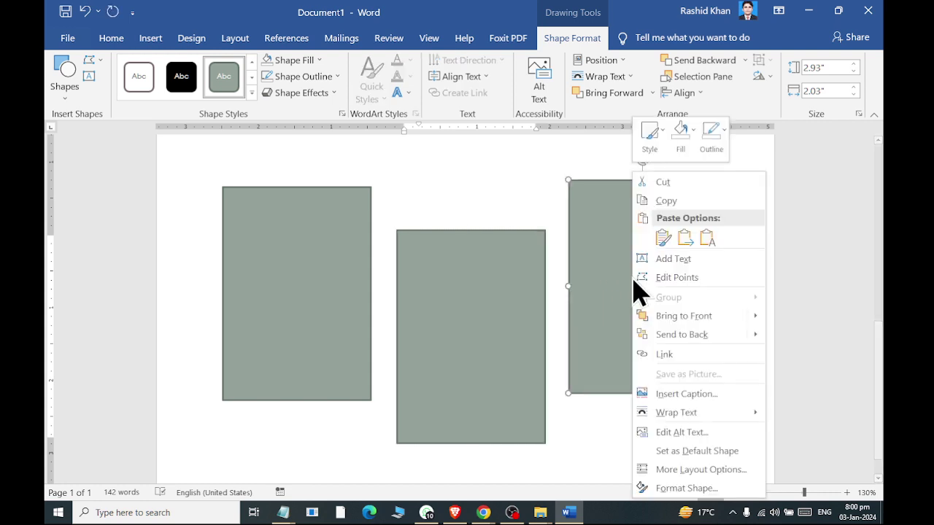
pyautogui.click(660, 261)
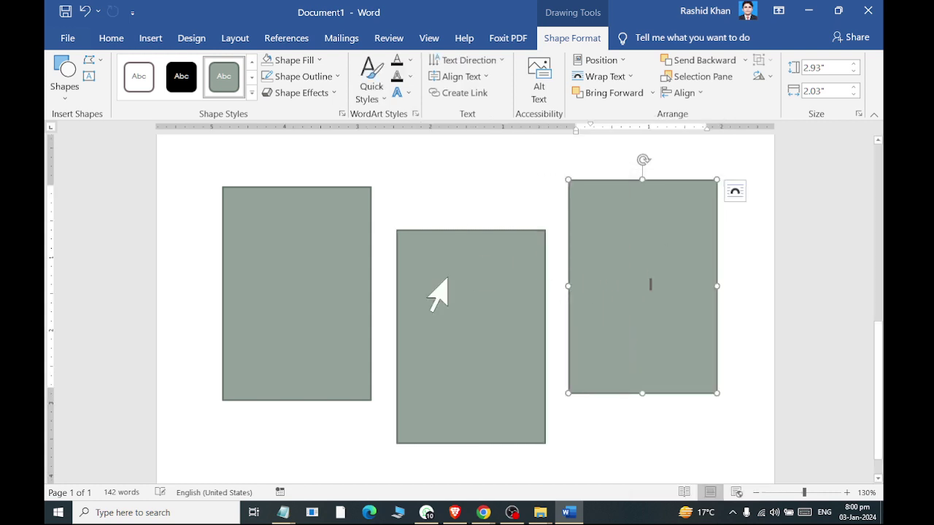
# Step: Link the left box to the middle box, and the middle box to the right box
pyautogui.click(312, 258)
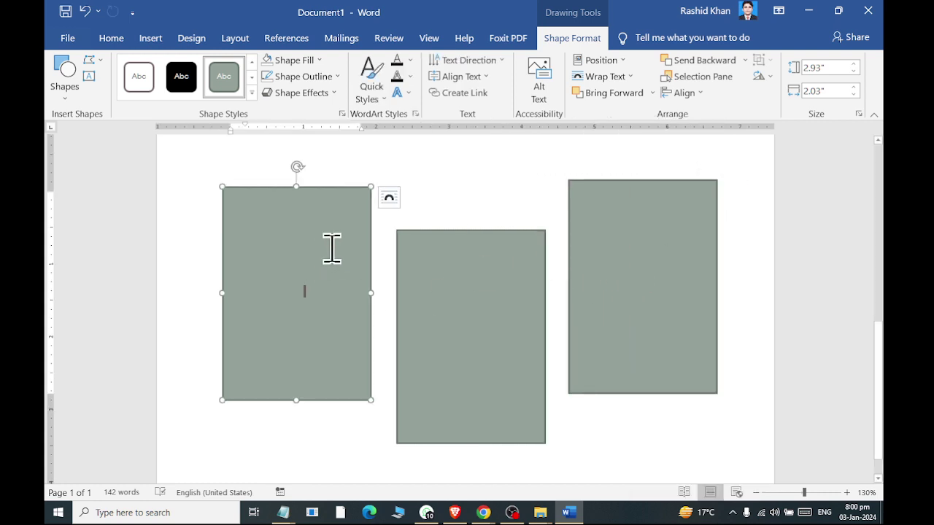
pyautogui.click(460, 93)
pyautogui.click(419, 284)
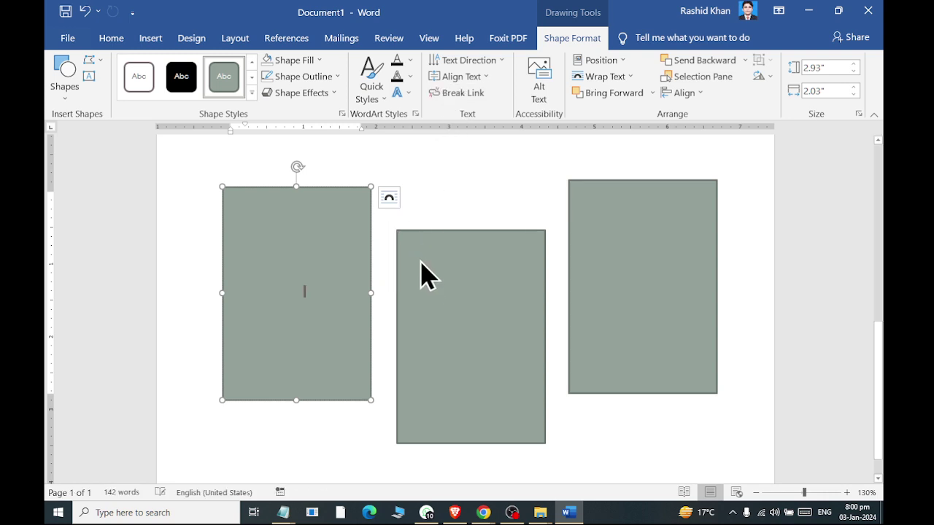
pyautogui.click(451, 237)
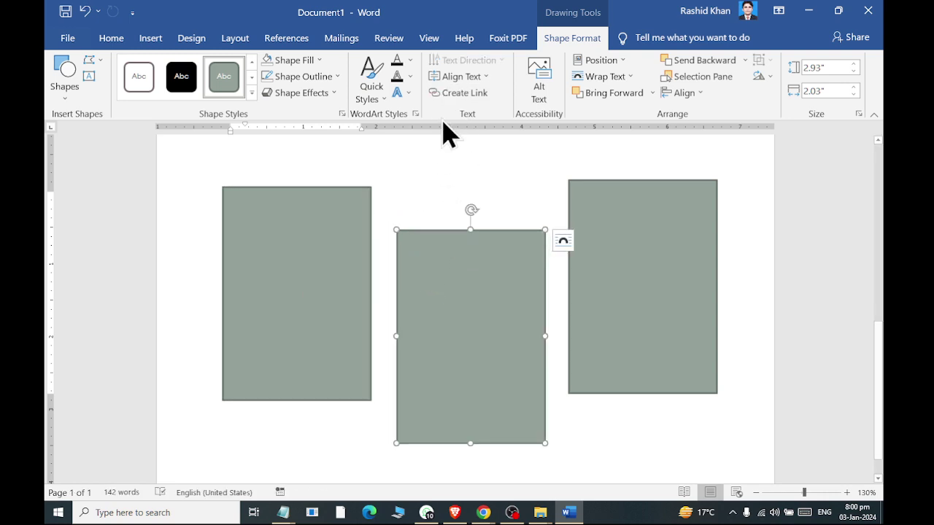
pyautogui.click(447, 94)
pyautogui.click(616, 206)
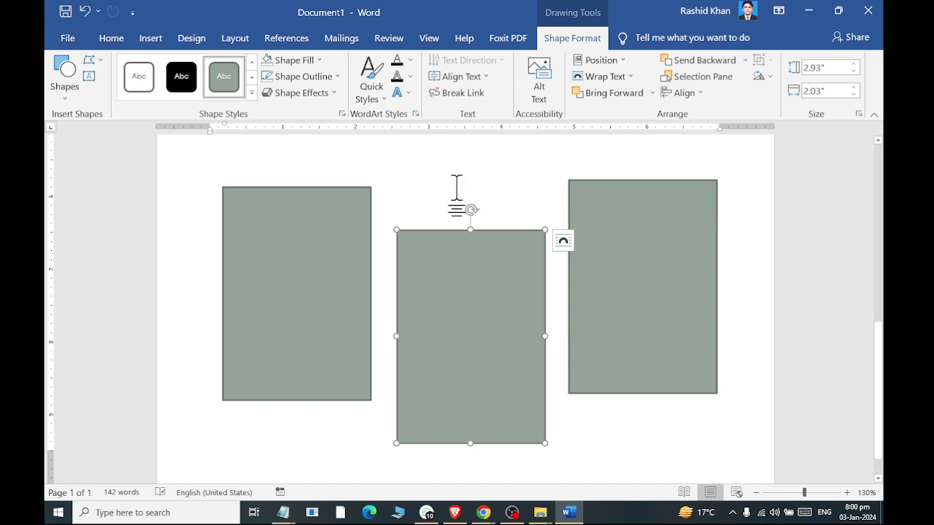
pyautogui.click(332, 209)
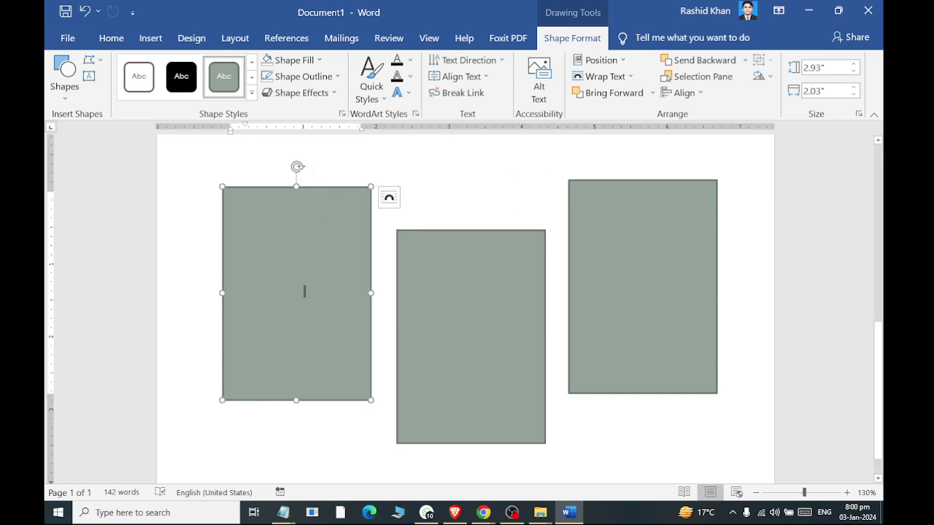
# Step: Generate =rand(20) sample paragraphs across the linked boxes, then delete them all
pyautogui.write('=rand(20)')
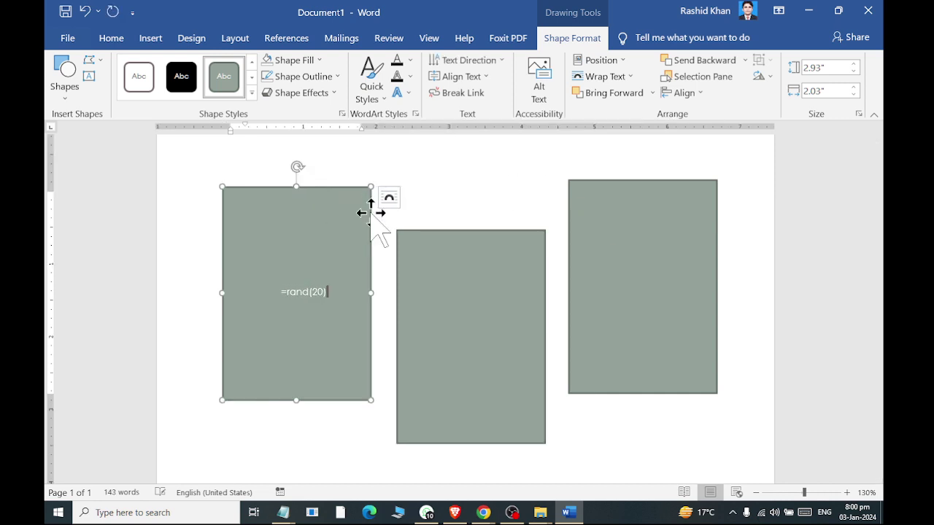
pyautogui.press('Return')
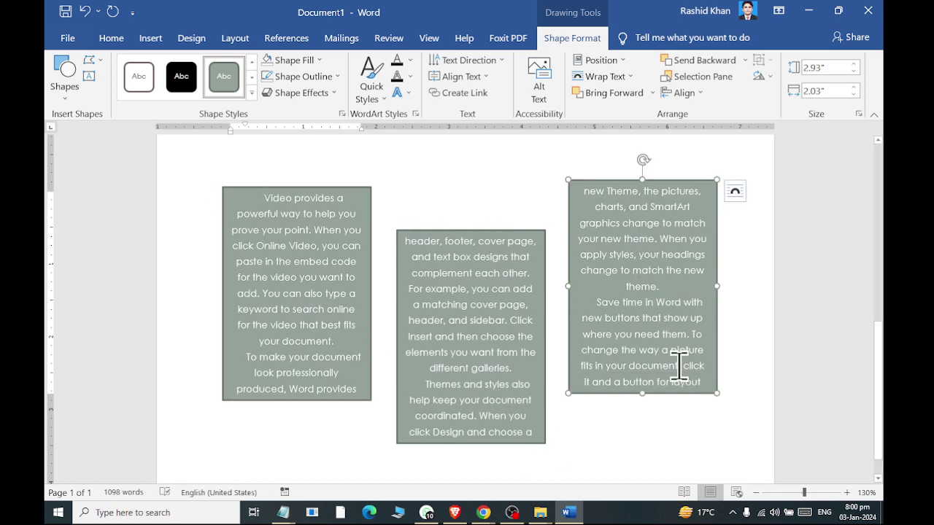
pyautogui.hotkey('ctrl', 'a')
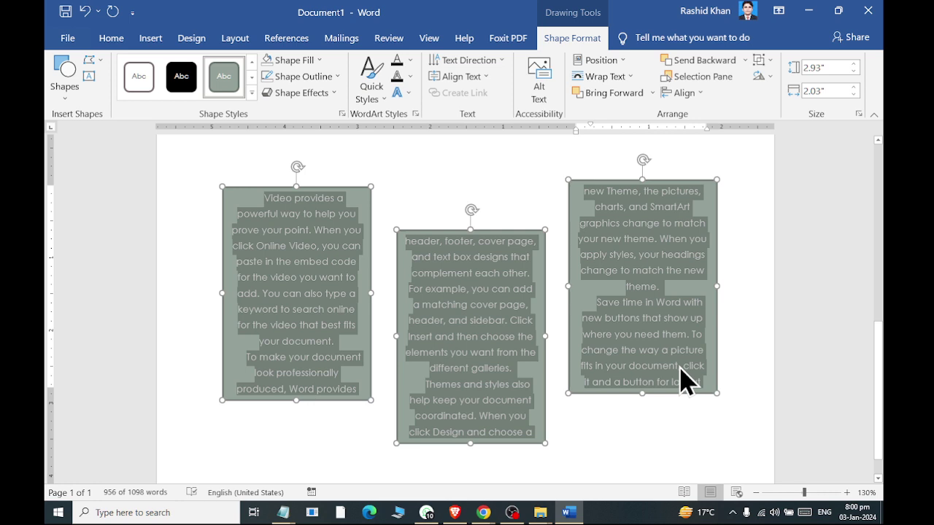
pyautogui.press('Delete')
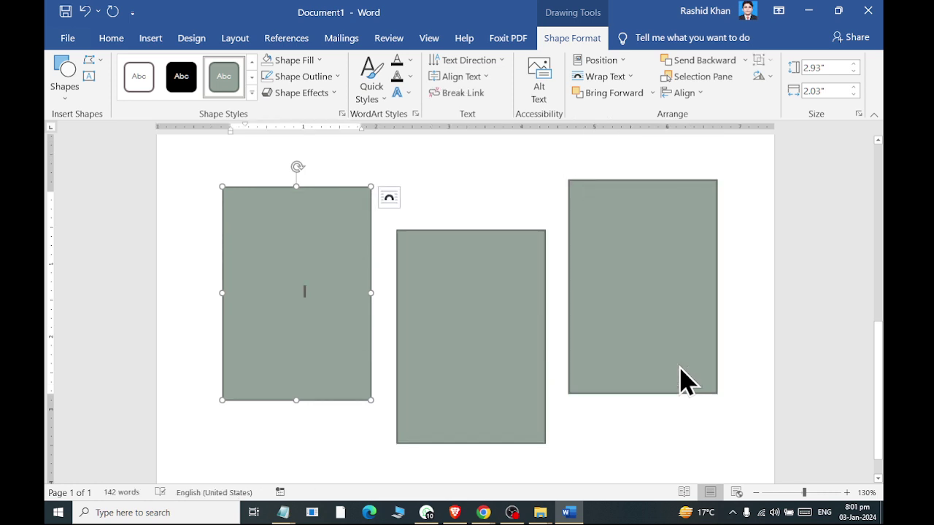
# Step: Type lines of filler text into the left, middle and right boxes
pyautogui.write('Skadl sadsa')
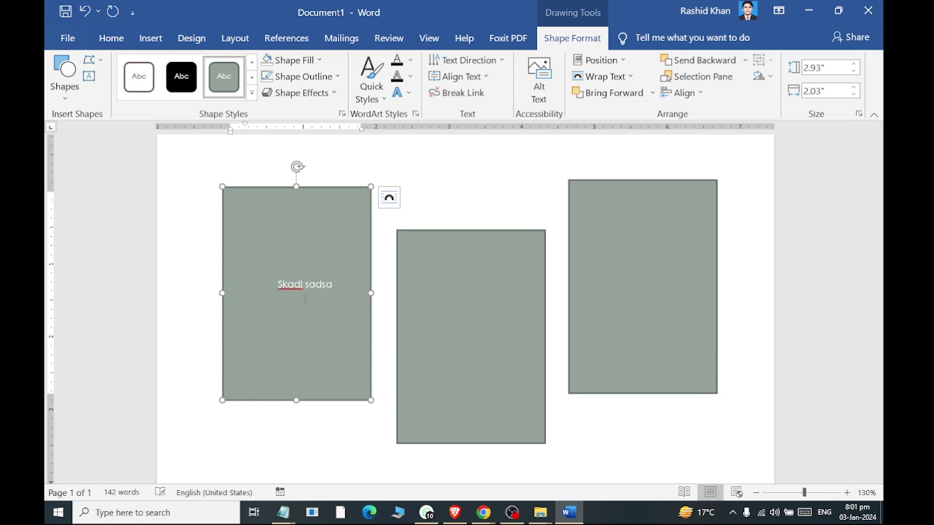
pyautogui.write(' Dsa Dsa Dsadsa d sa Dasd')
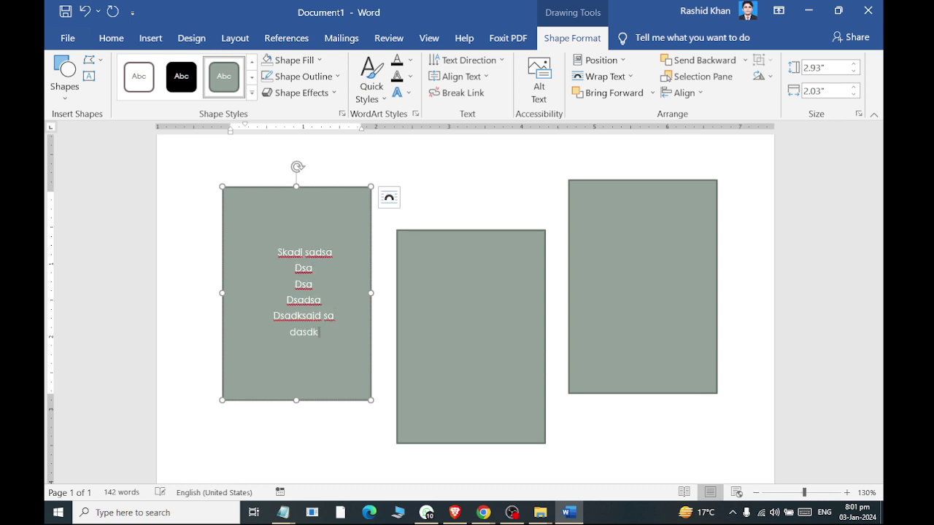
pyautogui.write('ksaj d Sadksad Asdksa d asdksa d S')
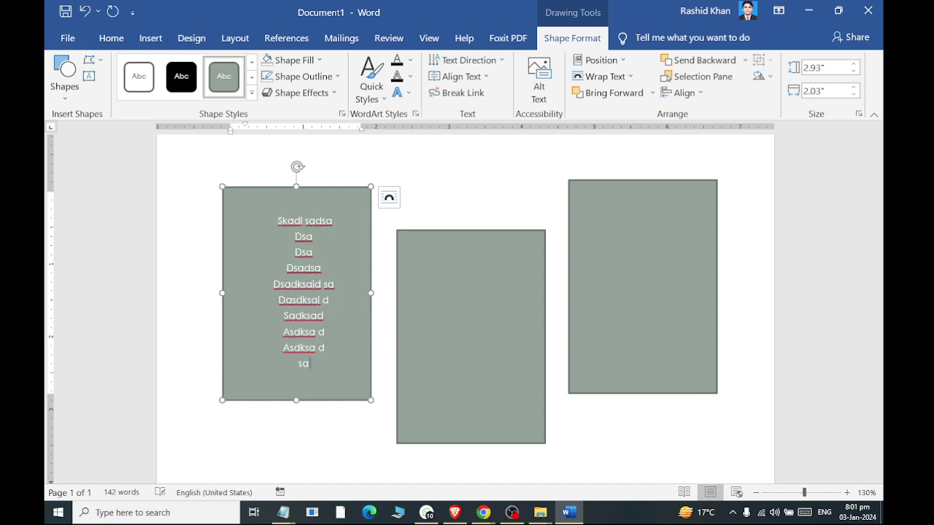
pyautogui.write('adkisa d Sadkisa dsadkj sa')
pyautogui.write('sadkj sasad')
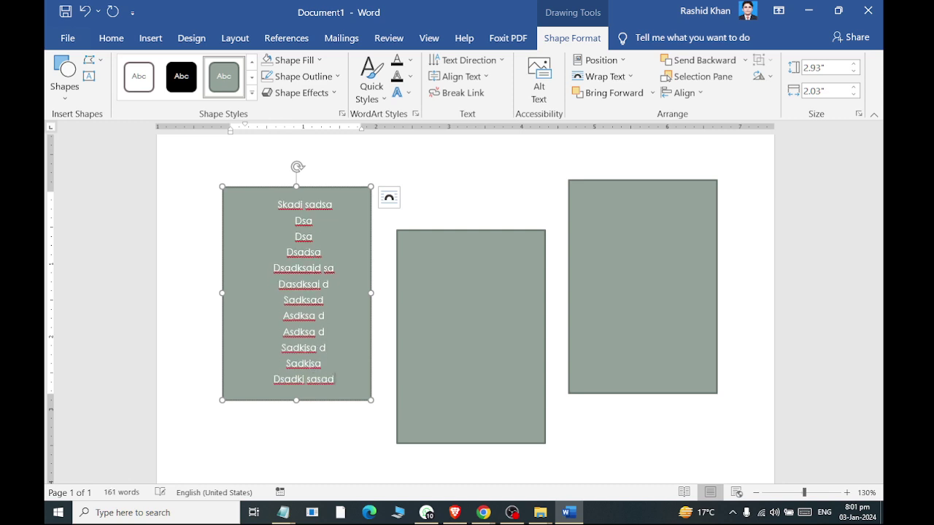
pyautogui.write('jsak d ')
pyautogui.write('jsa d')
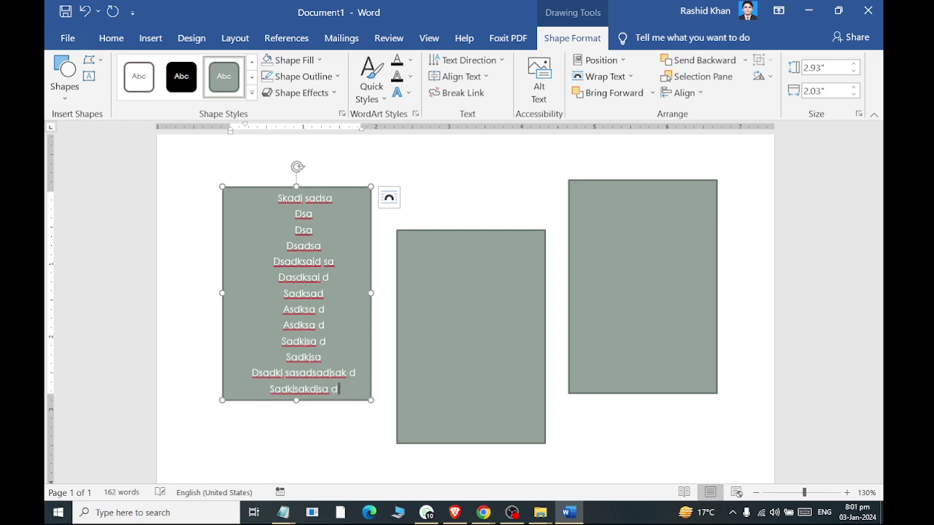
pyautogui.keyDown('shift'); pyautogui.click(471, 336); pyautogui.keyUp('shift')
pyautogui.write('isad ksad')
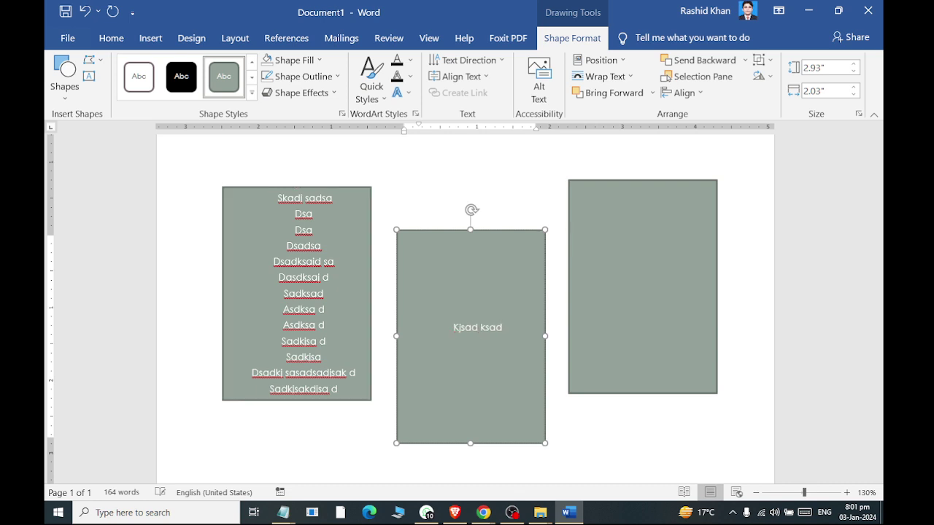
pyautogui.write(' Sa dsajd sa Dsakd sa dsdjs d Sa')
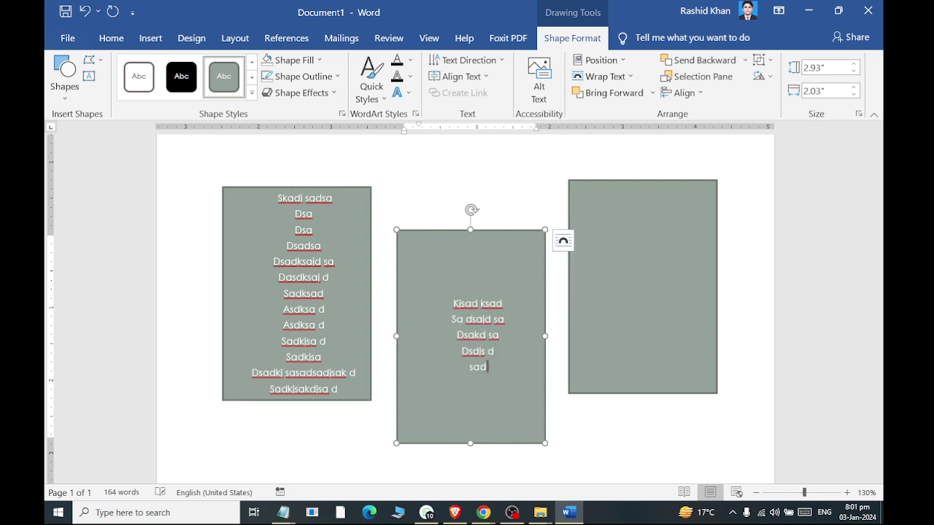
pyautogui.write('dksajd sakd sakdsa Dsa Dsa dsadsad Sad ')
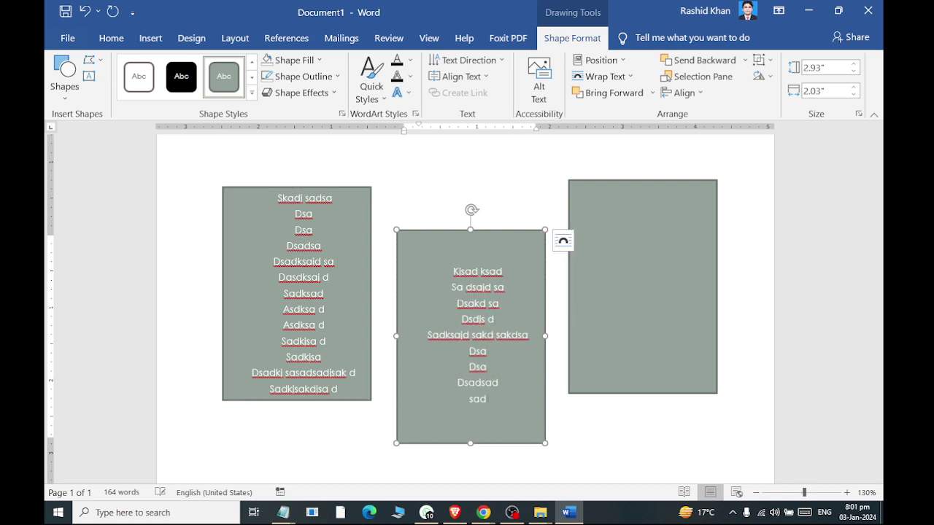
pyautogui.write('Sa Dsadsadsa D Sad')
pyautogui.click(642, 286)
pyautogui.write('Sa dsas')
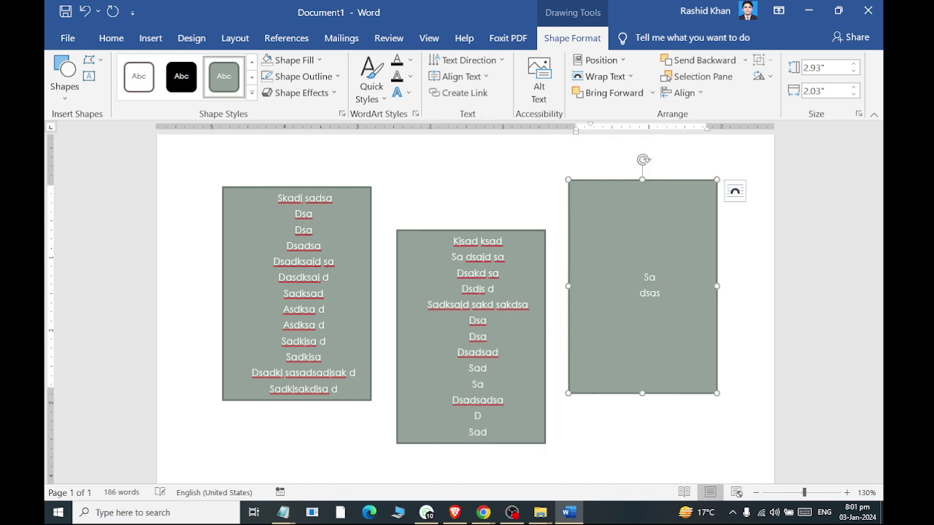
pyautogui.write('Dsasa D Sad Asdsa D Sad Sa d Sa Dsa d')
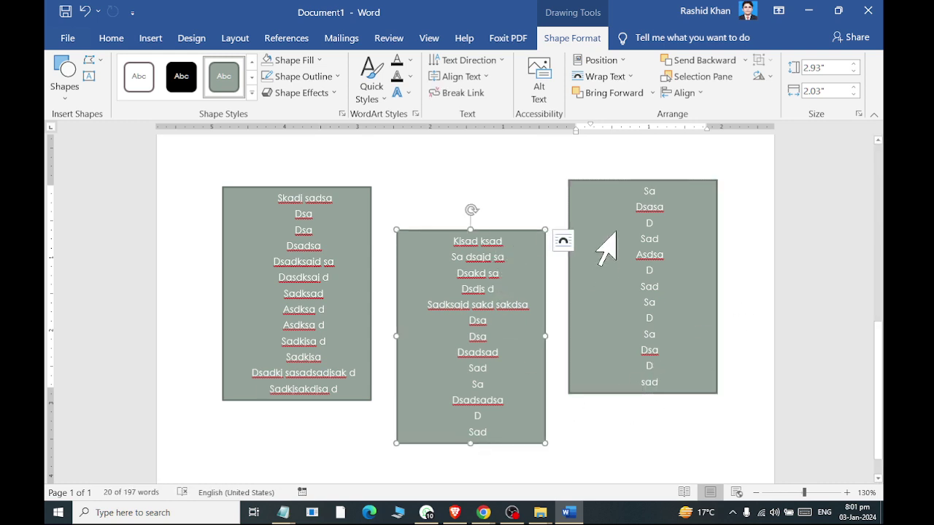
pyautogui.doubleClick(594, 207)
pyautogui.rightClick(602, 182)
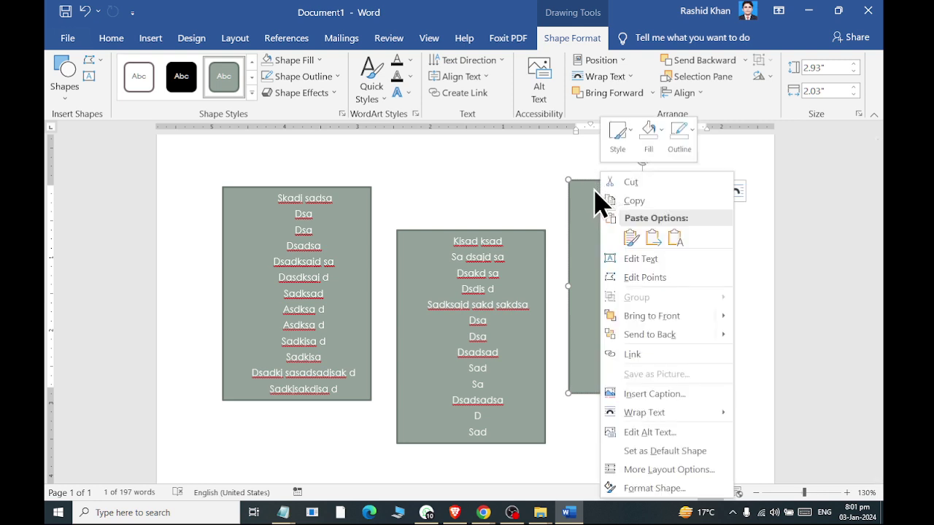
pyautogui.click(595, 193)
pyautogui.doubleClick(584, 203)
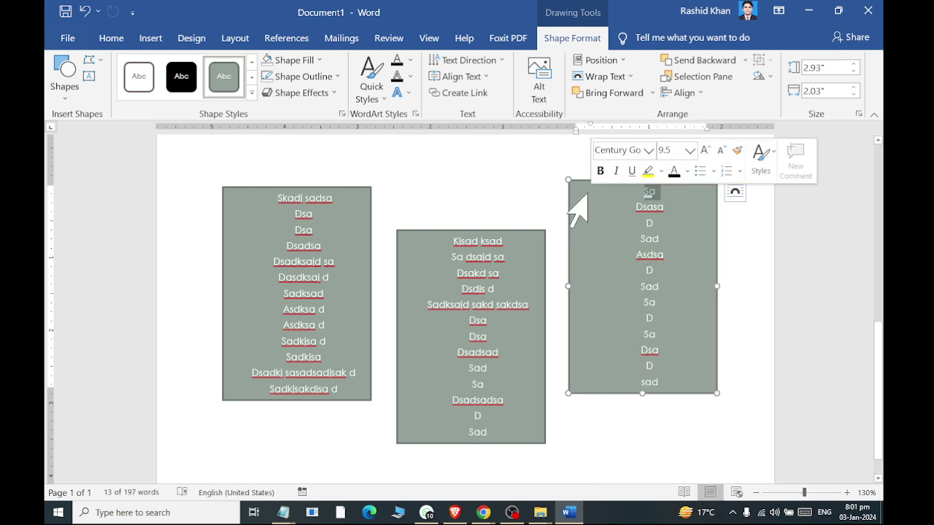
pyautogui.click(579, 183)
pyautogui.rightClick(580, 183)
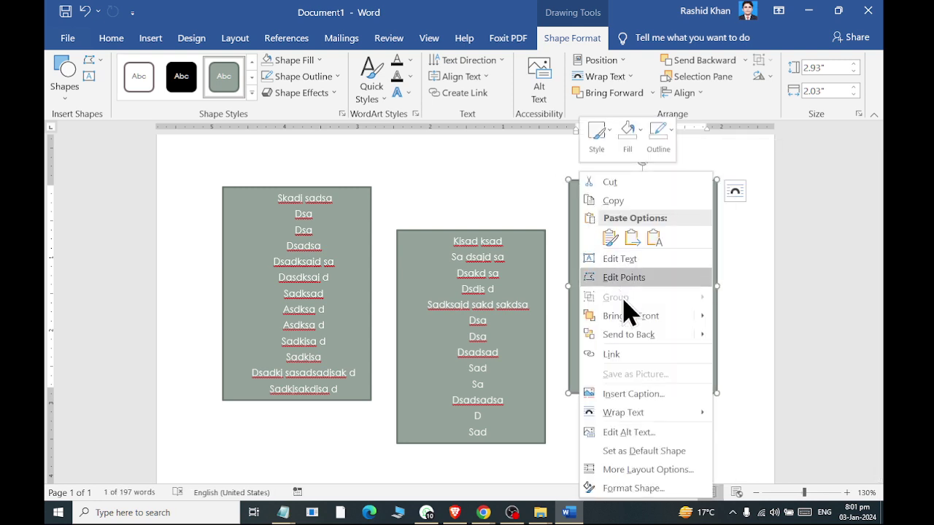
pyautogui.click(636, 360)
pyautogui.click(622, 329)
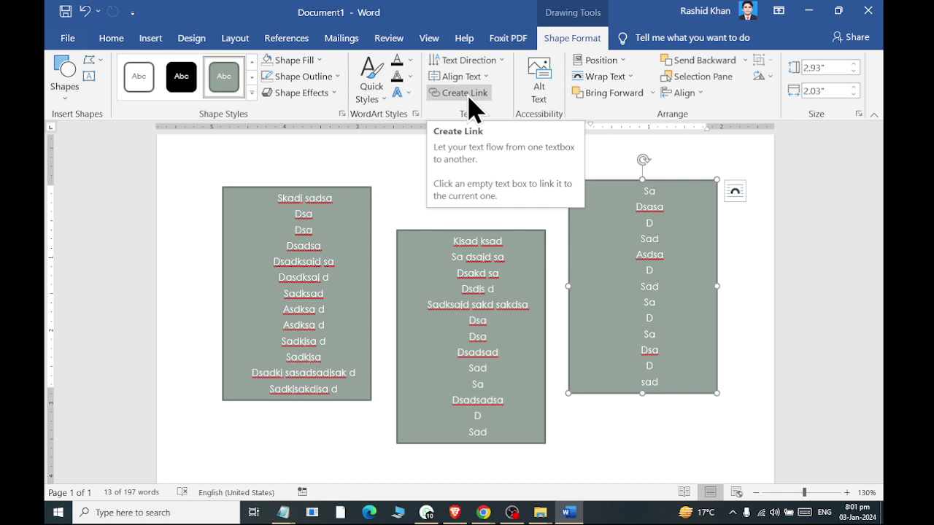
pyautogui.press('Escape')
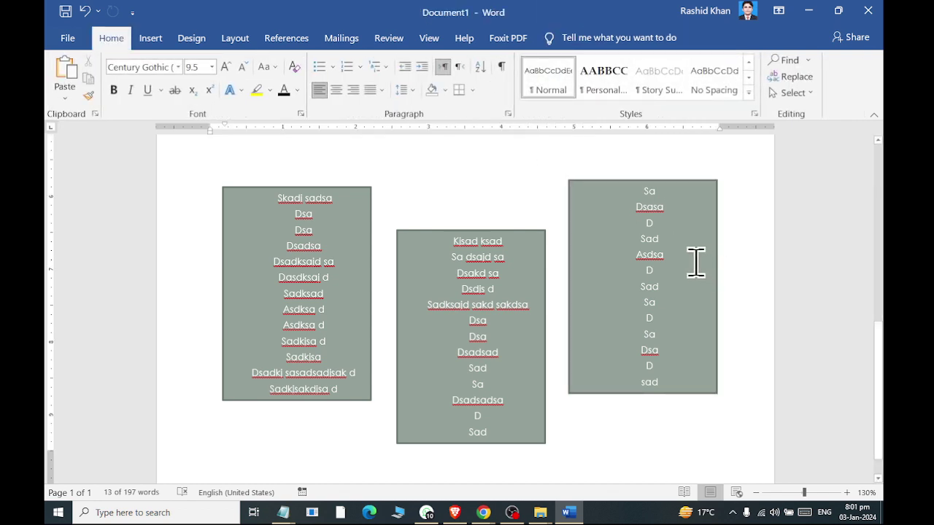
pyautogui.click(600, 181)
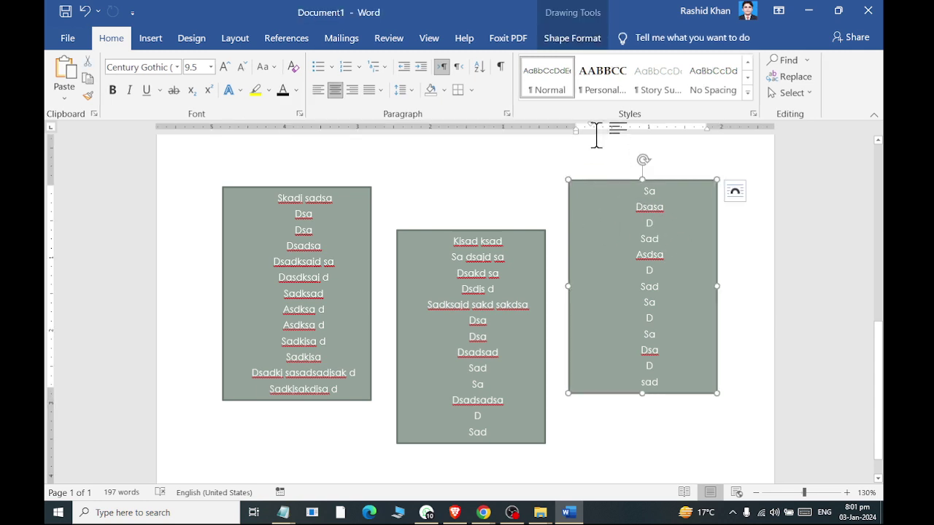
pyautogui.click(572, 41)
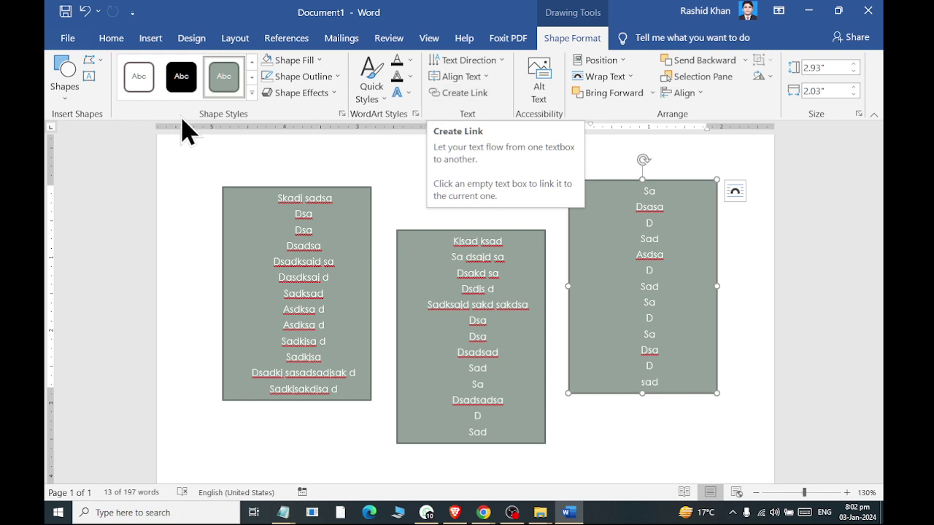
pyautogui.click(91, 60)
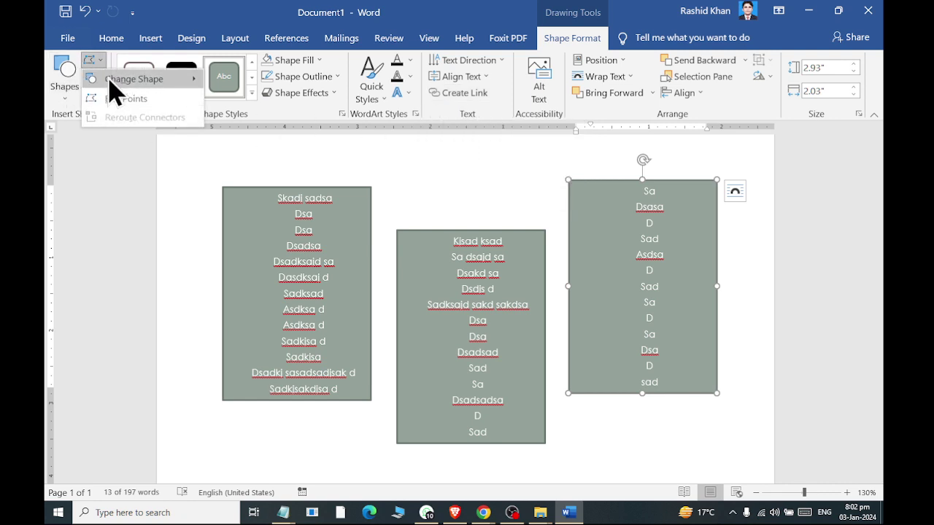
# Step: Dismiss the shape gallery and select the large rounded shape behind the Text display box
pyautogui.moveTo(109, 80)
pyautogui.click(565, 299)
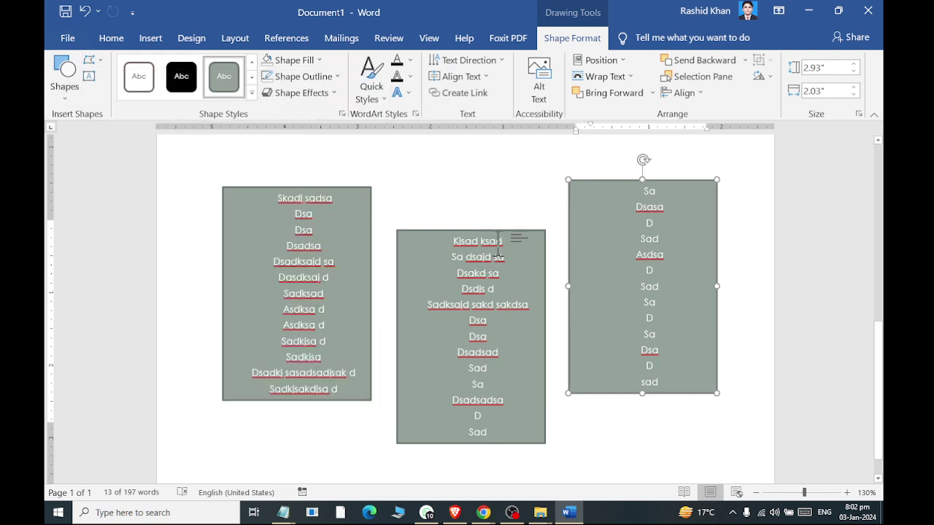
pyautogui.scroll(5, 504, 245)
pyautogui.click(521, 199)
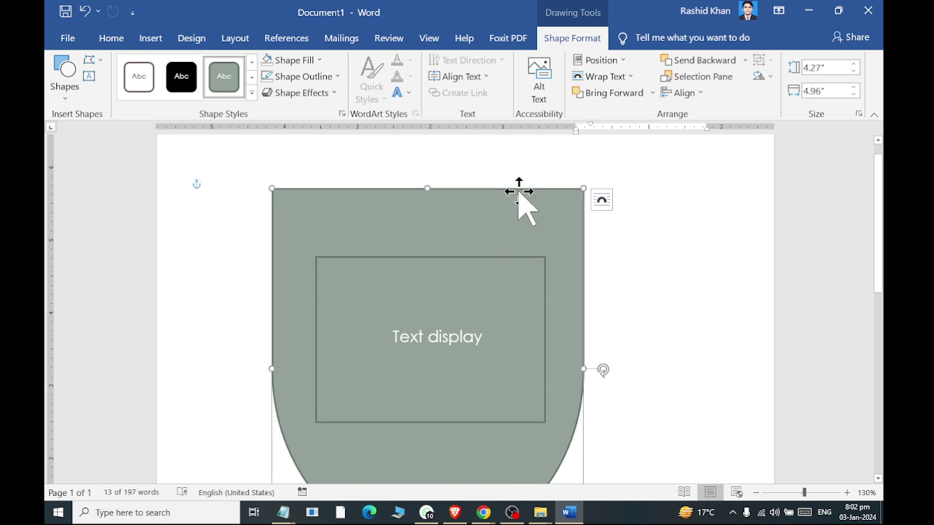
pyautogui.scroll(-3, 542, 209)
pyautogui.scroll(2, 621, 265)
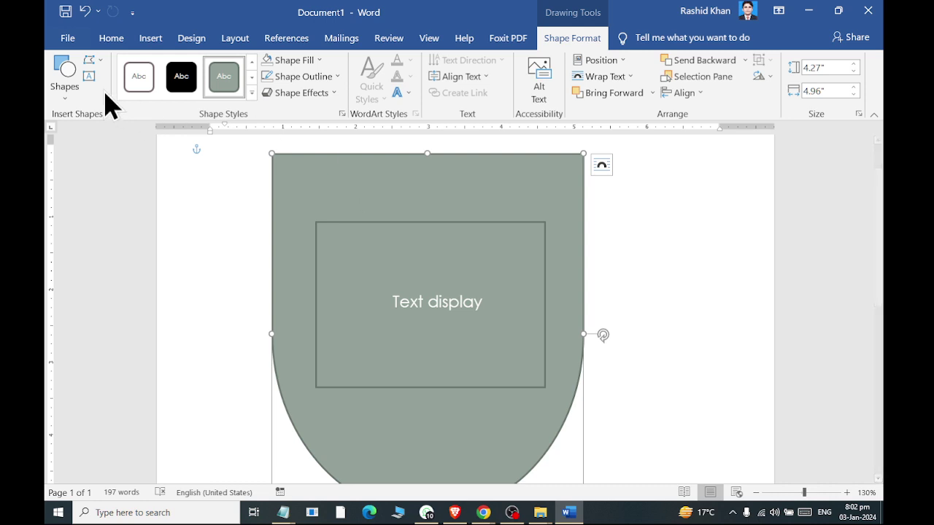
# Step: Change the rounded shape into a Folded Corner shape via Edit Shape > Change Shape
pyautogui.click(92, 60)
pyautogui.moveTo(122, 82)
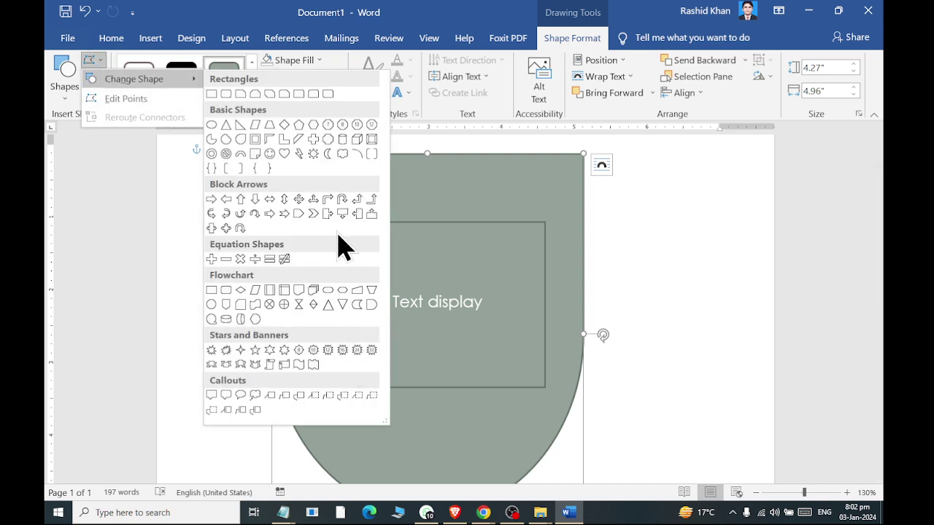
pyautogui.click(256, 156)
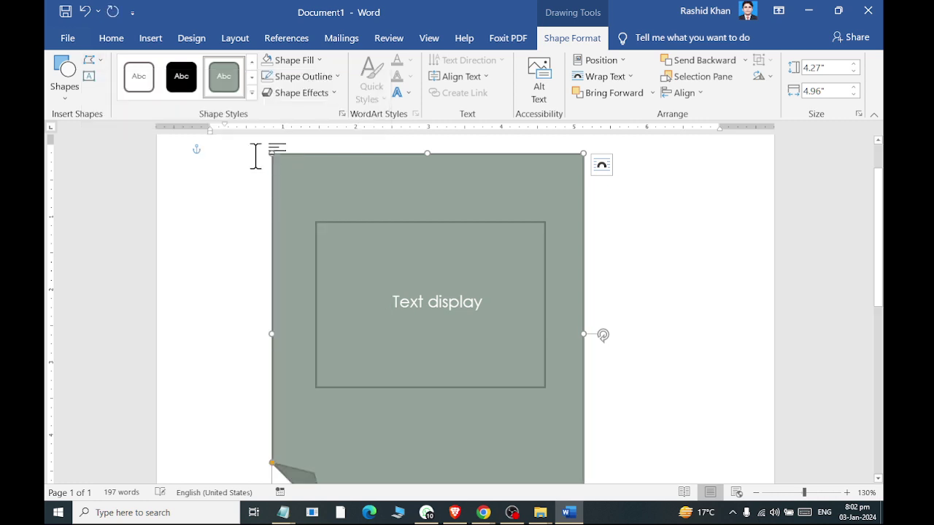
pyautogui.scroll(-2, 521, 177)
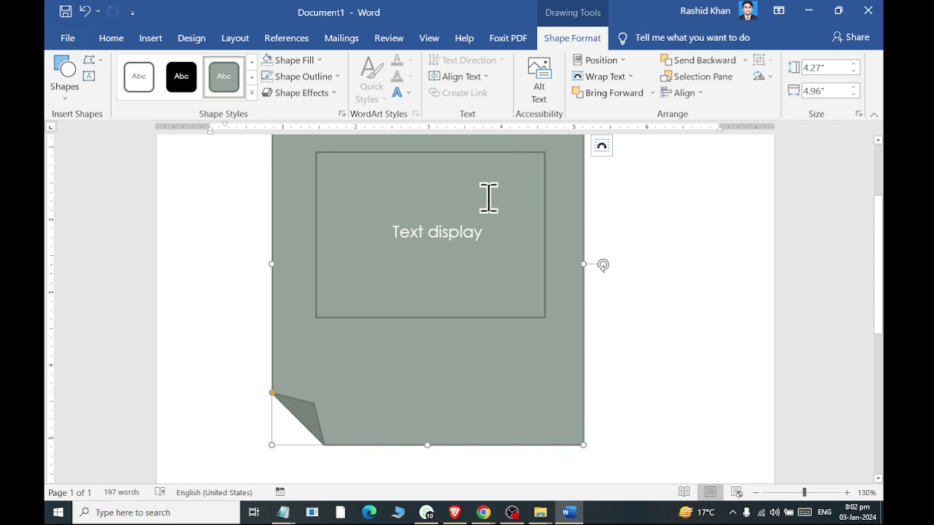
pyautogui.scroll(3, 328, 204)
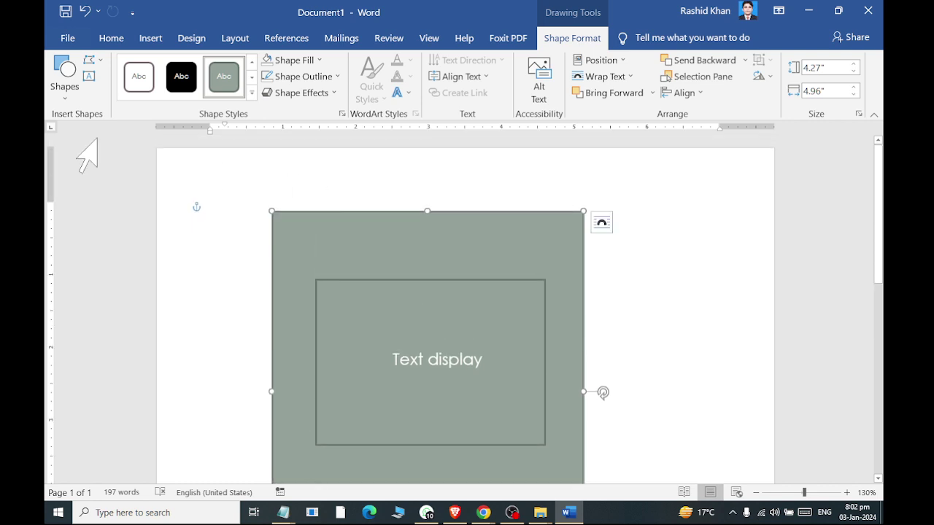
pyautogui.click(92, 60)
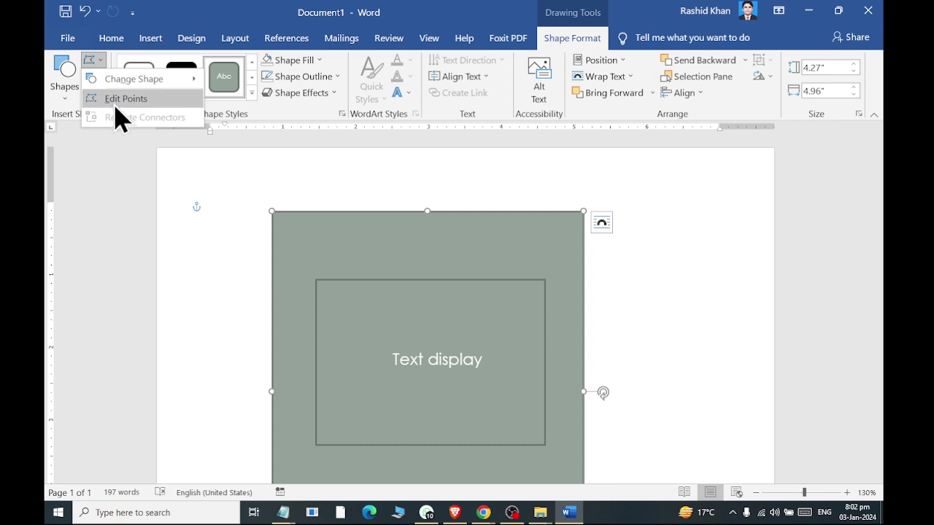
pyautogui.click(120, 98)
pyautogui.scroll(-6, 448, 234)
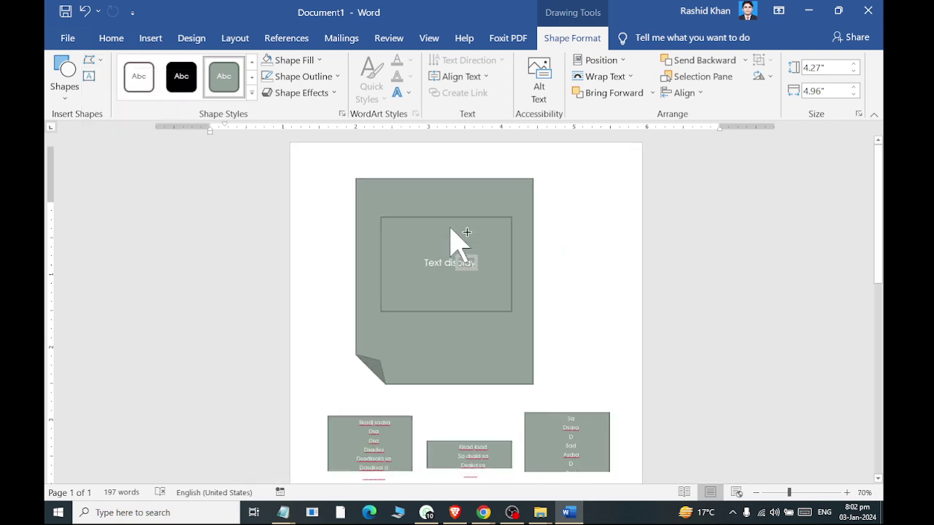
pyautogui.scroll(-1, 463, 270)
pyautogui.scroll(1, 542, 376)
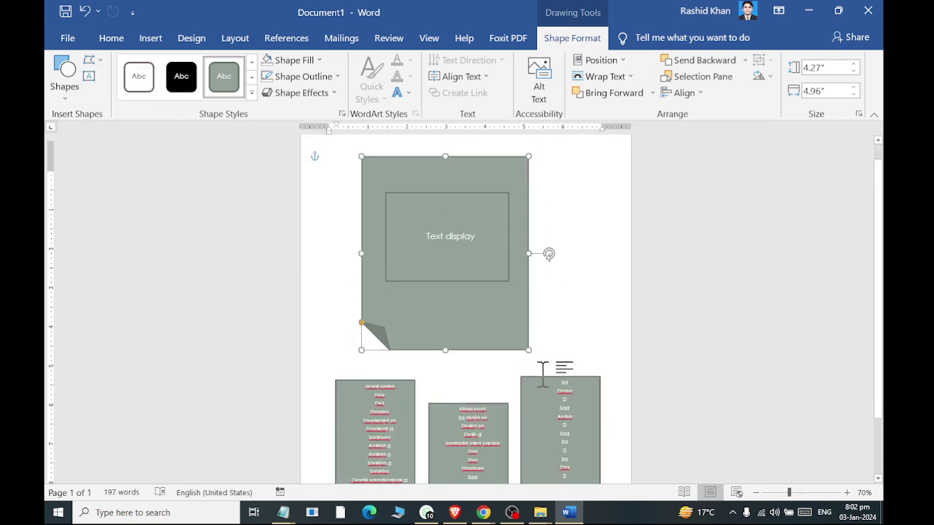
pyautogui.scroll(-3, 442, 197)
pyautogui.click(619, 405)
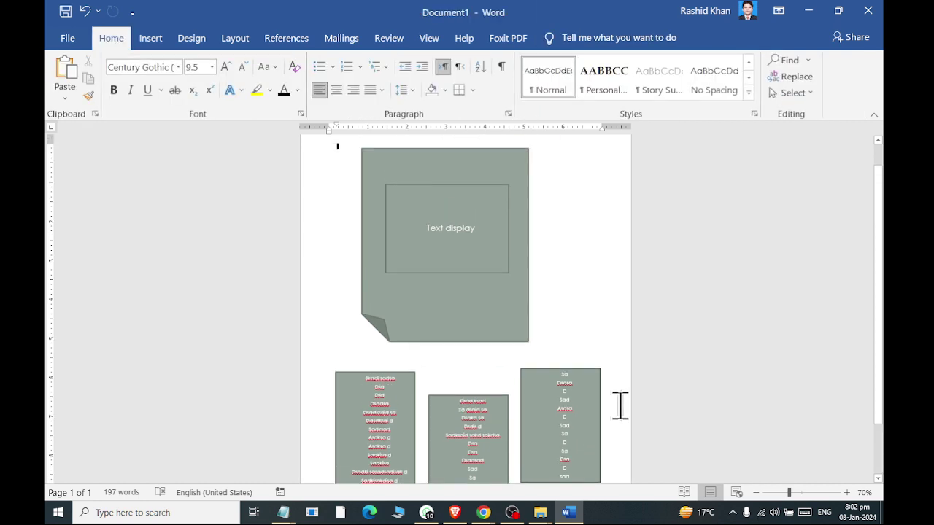
pyautogui.scroll(1, 367, 157)
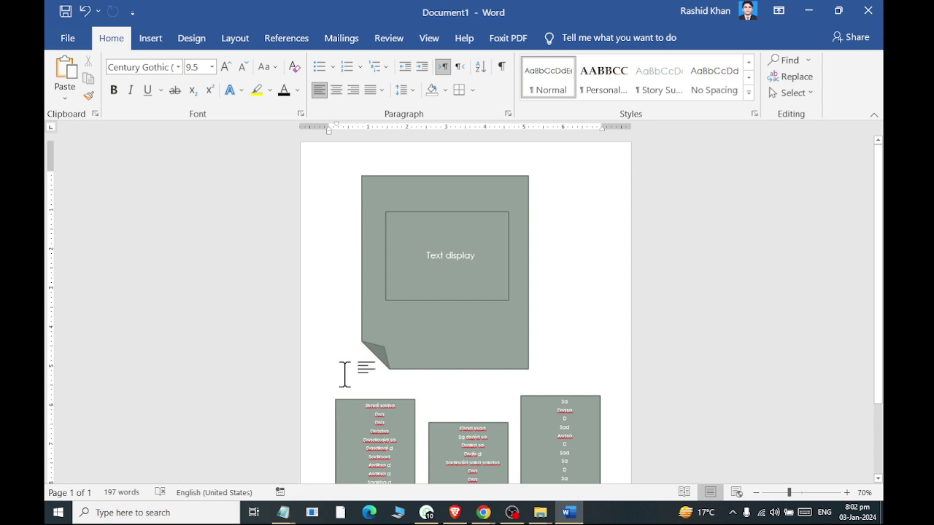
pyautogui.hotkey('ctrl', 'z')
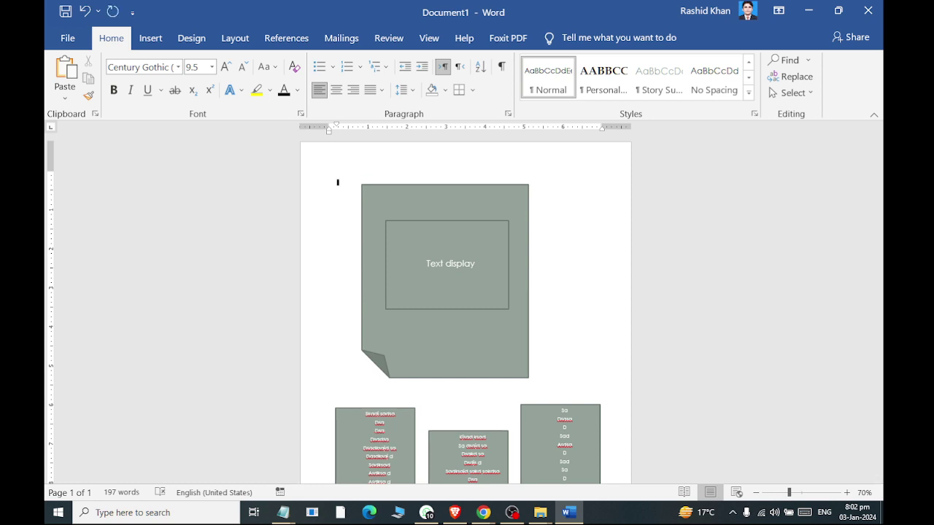
pyautogui.hotkey('ctrl', 'z')
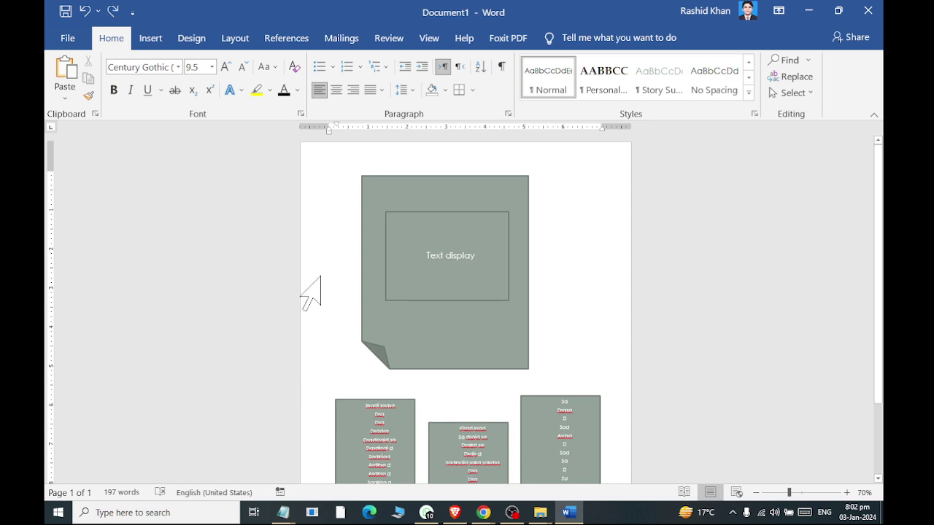
pyautogui.click(380, 182)
pyautogui.click(577, 38)
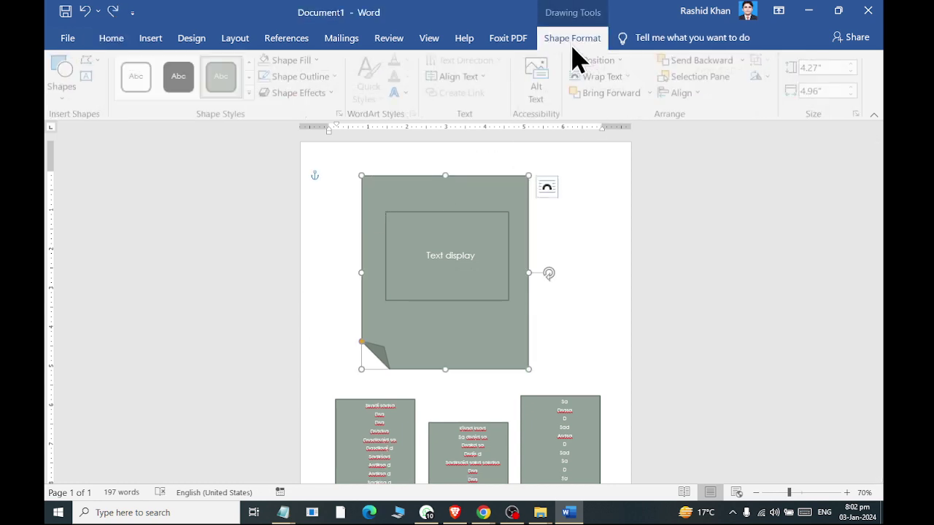
pyautogui.click(551, 192)
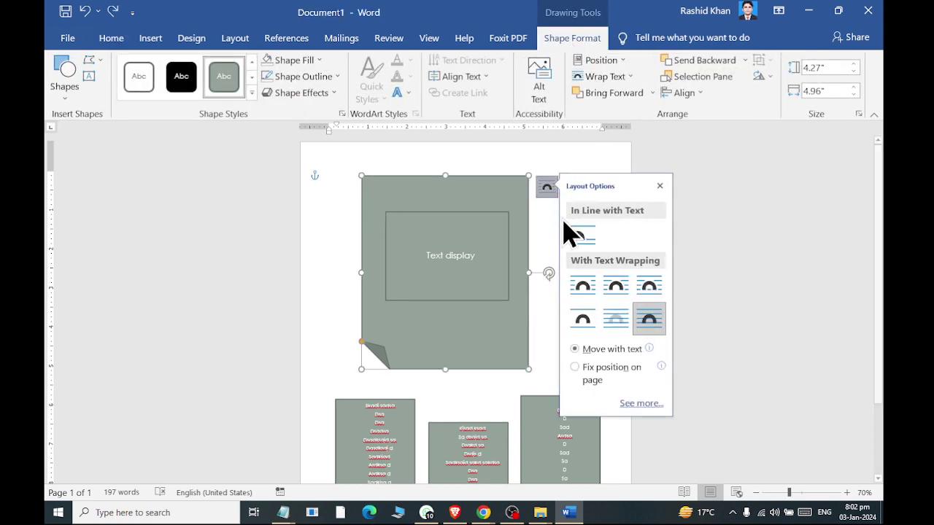
pyautogui.click(649, 329)
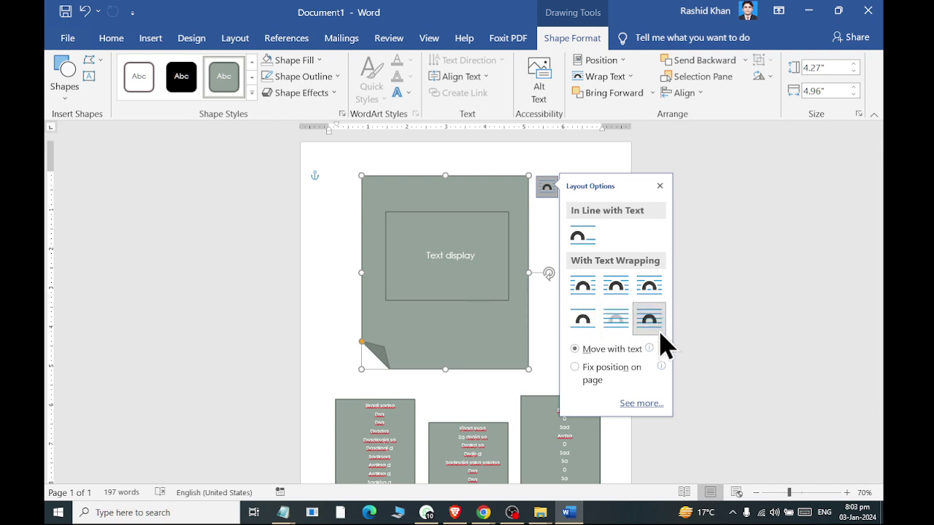
pyautogui.click(488, 299)
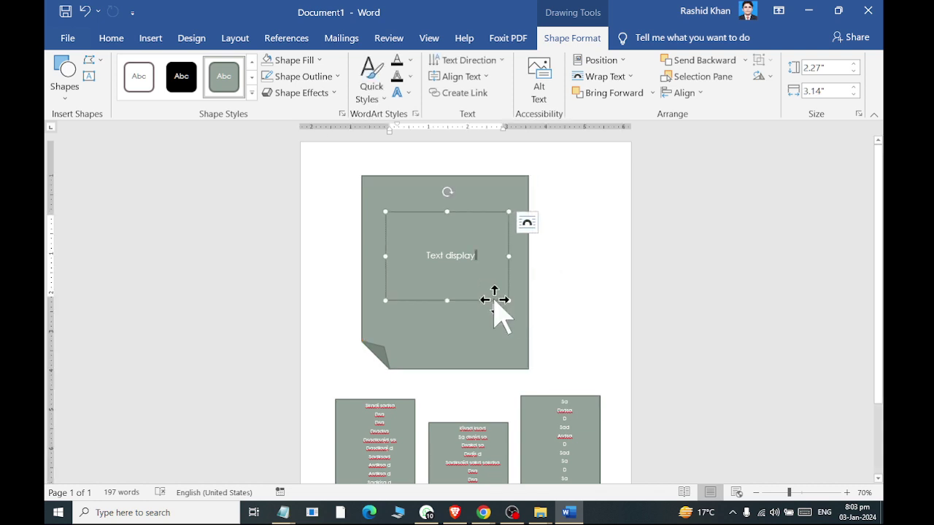
pyautogui.click(600, 77)
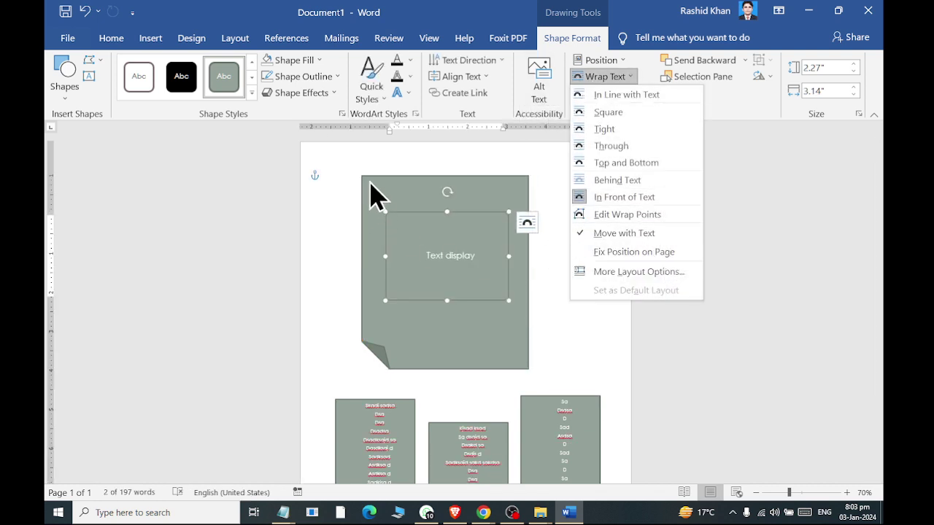
pyautogui.click(344, 166)
pyautogui.click(338, 174)
pyautogui.hotkey('ctrl', 'z')
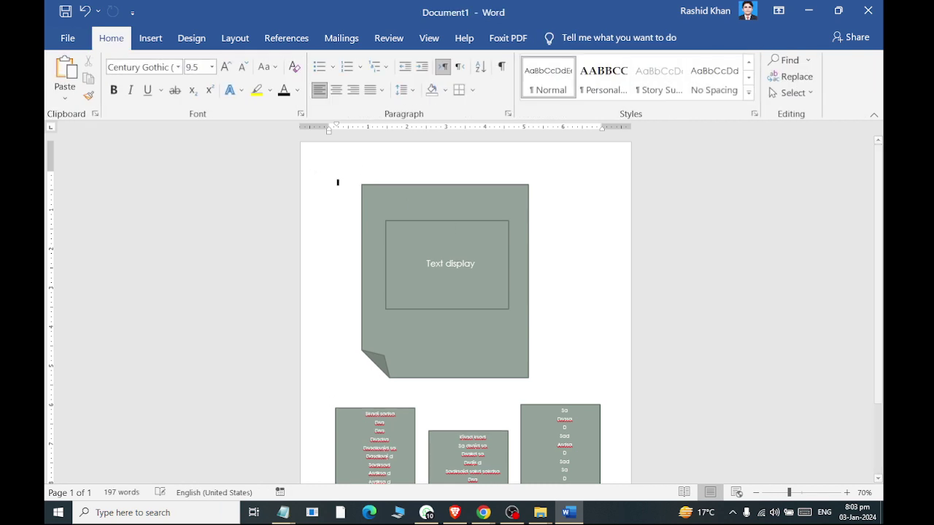
pyautogui.hotkey('ctrl', 'z')
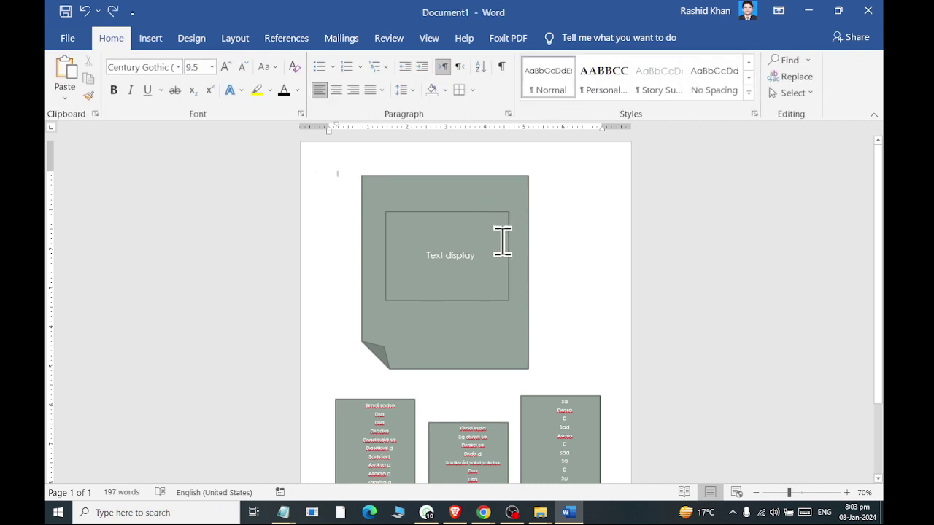
pyautogui.scroll(-3, 500, 251)
pyautogui.scroll(3, 497, 267)
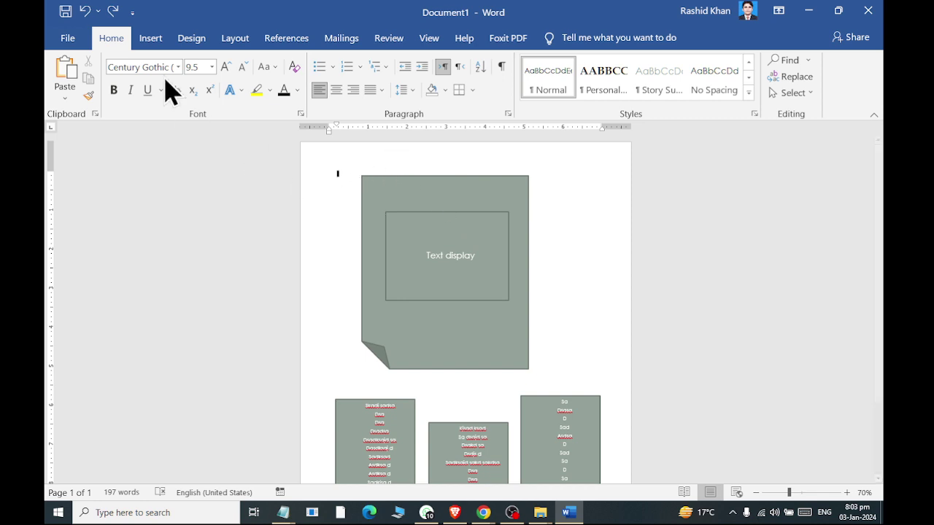
# Step: Insert a blank page before the shapes
pyautogui.click(153, 38)
pyautogui.click(86, 77)
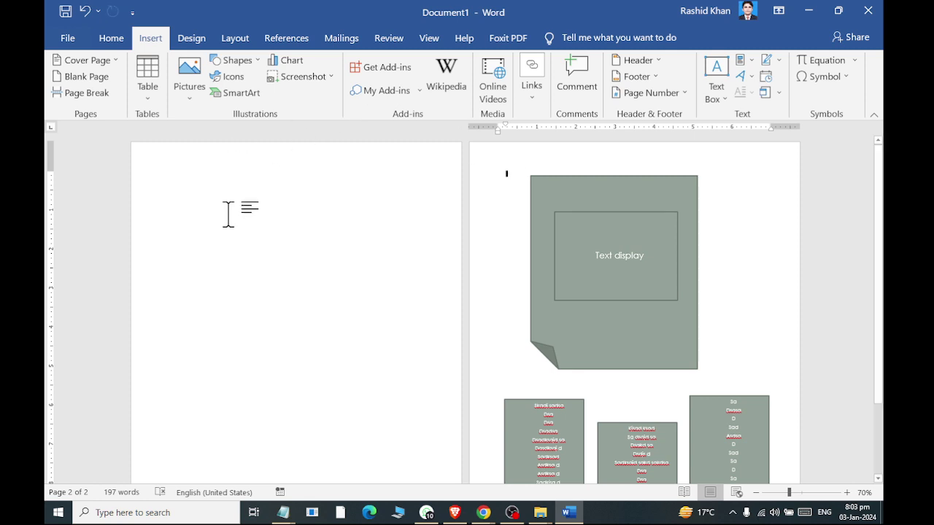
pyautogui.scroll(-3, 780, 469)
pyautogui.scroll(2, 781, 433)
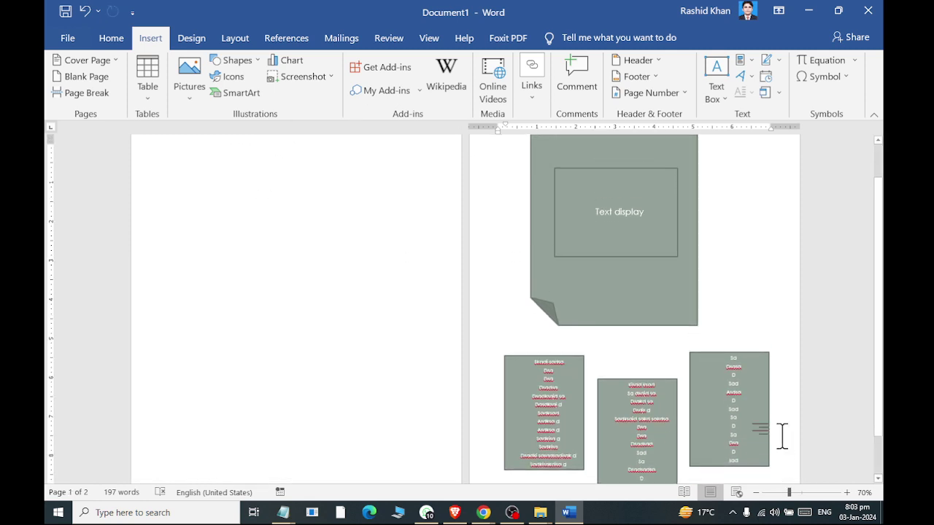
pyautogui.scroll(-2, 782, 436)
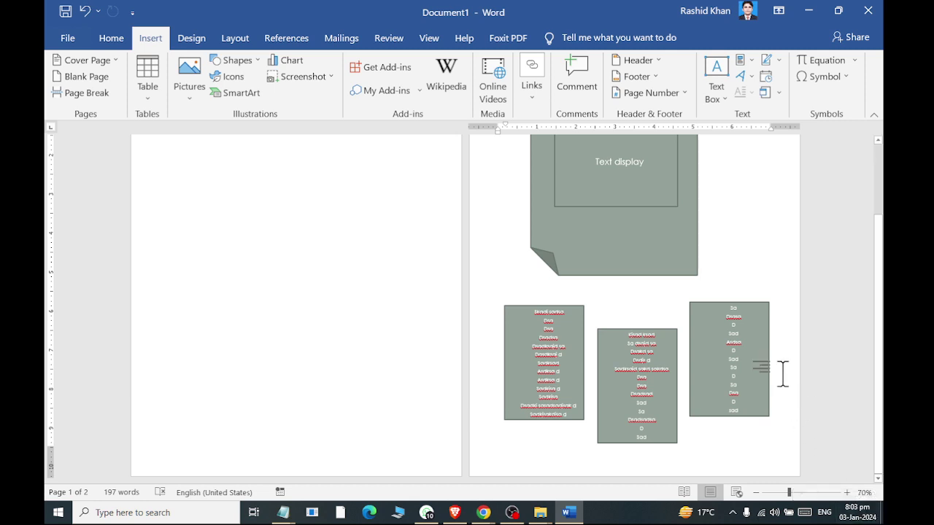
# Step: Group the folded-corner shape and its three grey text boxes, then nudge the group left
pyautogui.click(719, 307)
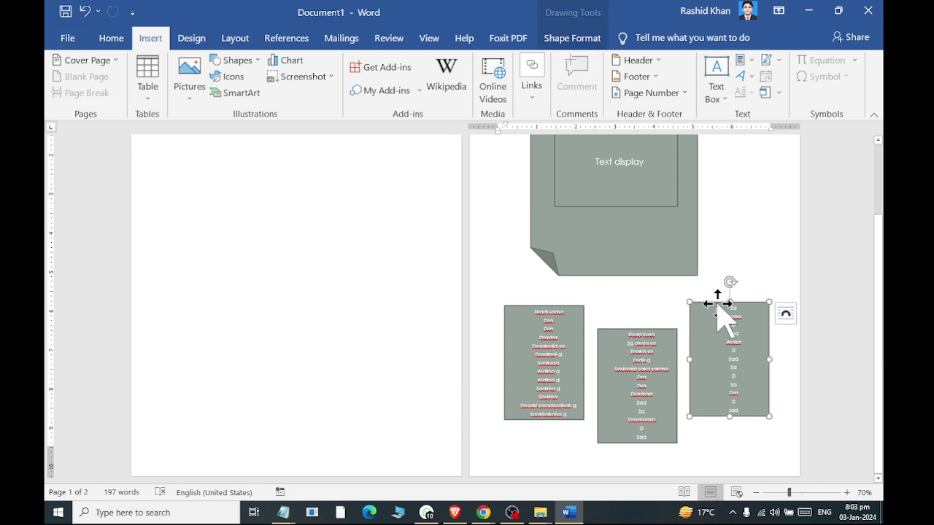
pyautogui.keyDown('shift'); pyautogui.click(611, 333); pyautogui.keyUp('shift')
pyautogui.keyDown('shift'); pyautogui.click(537, 310); pyautogui.keyUp('shift')
pyautogui.keyDown('shift'); pyautogui.click(573, 249); pyautogui.keyUp('shift')
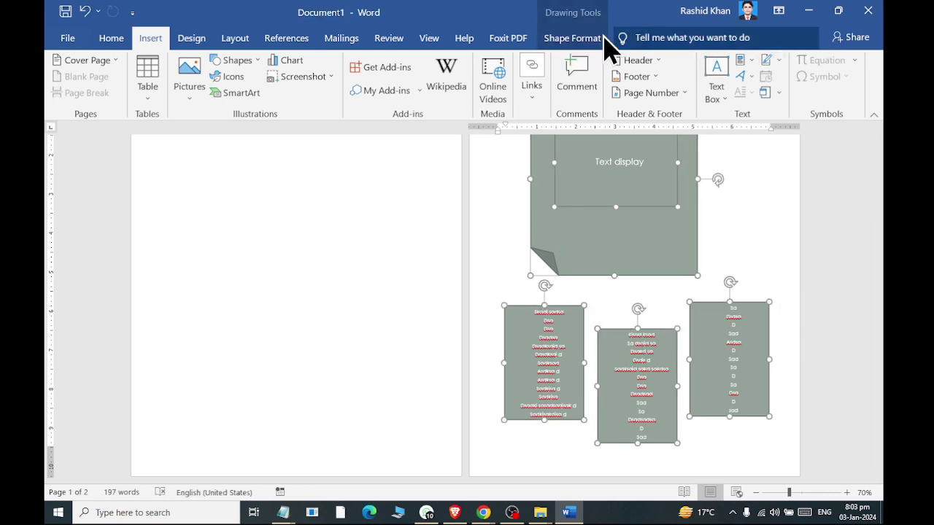
pyautogui.click(580, 40)
pyautogui.click(761, 78)
pyautogui.click(775, 92)
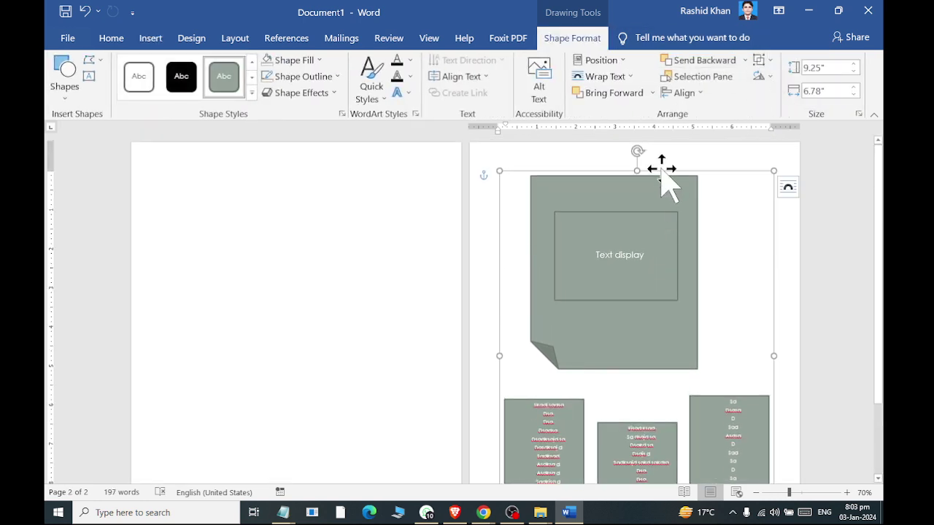
pyautogui.moveTo(663, 181); pyautogui.dragTo(654, 167)
# Step: Insert a page break on the blank page to push the shapes onto a new page
pyautogui.click(189, 213)
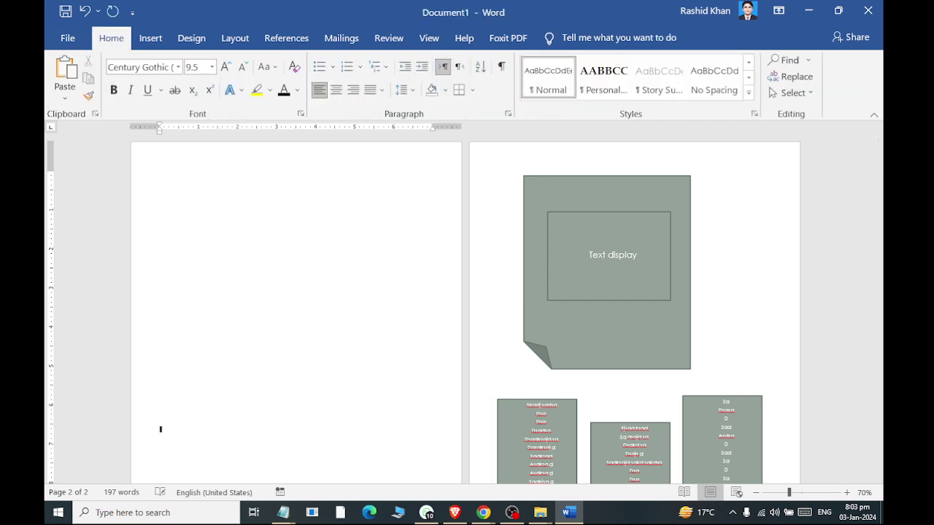
pyautogui.hotkey('ctrl', 'Return')
pyautogui.scroll(-3, 704, 335)
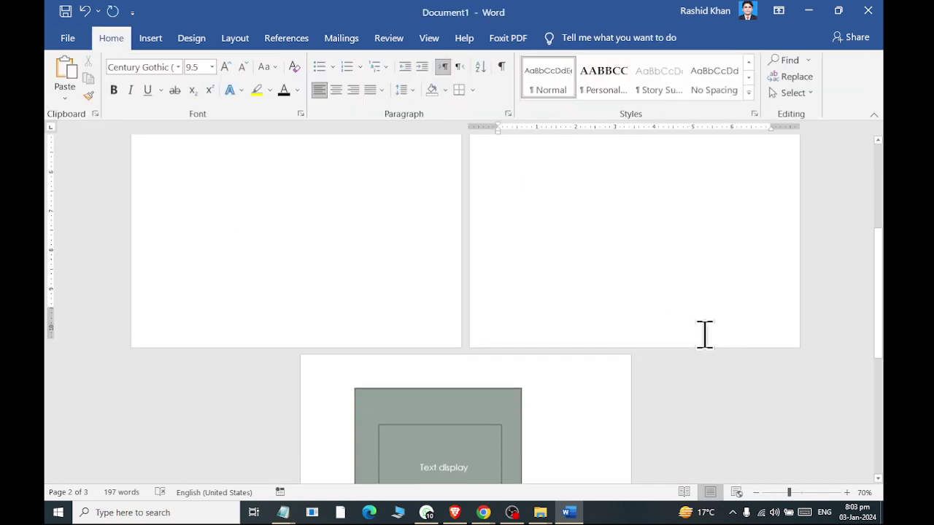
pyautogui.scroll(-2, 688, 334)
pyautogui.scroll(1, 460, 292)
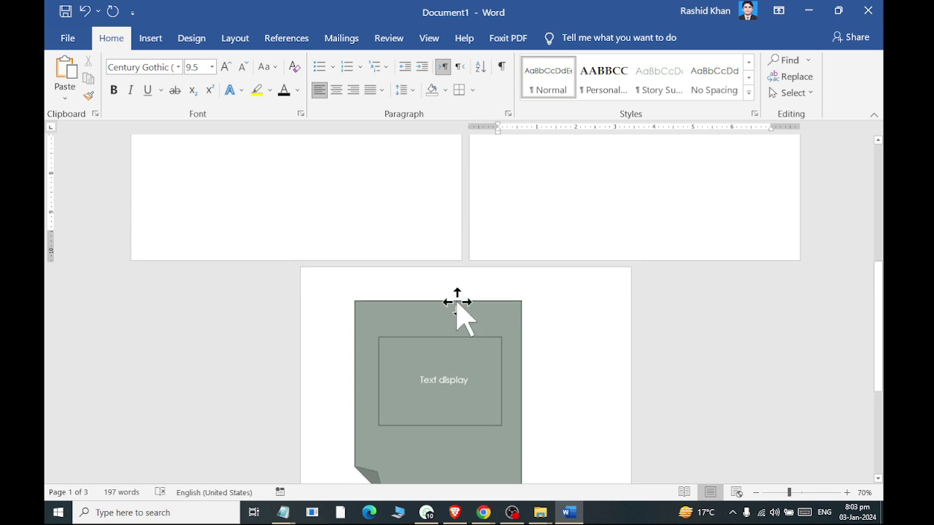
# Step: Move the grey shape group up near the top of page 1
pyautogui.moveTo(457, 302); pyautogui.dragTo(321, 149)
pyautogui.scroll(2, 381, 316)
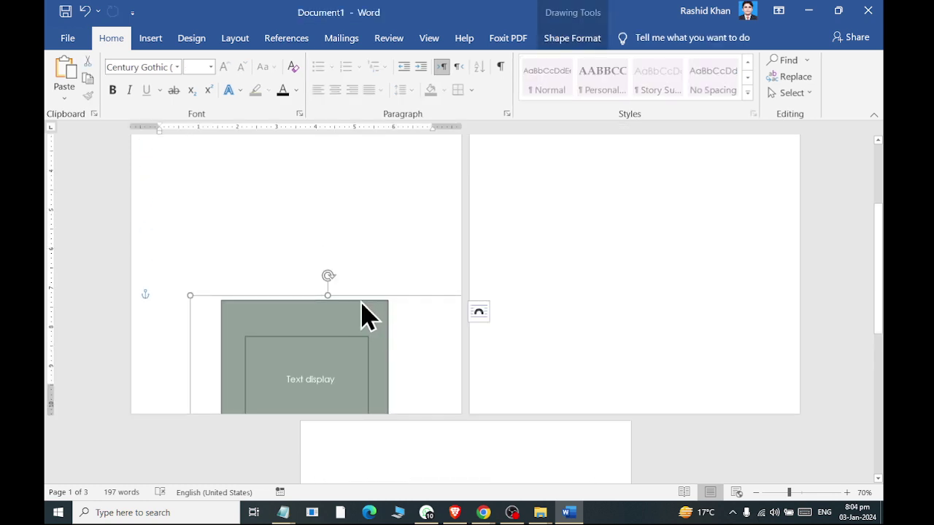
pyautogui.moveTo(365, 314); pyautogui.dragTo(340, 223)
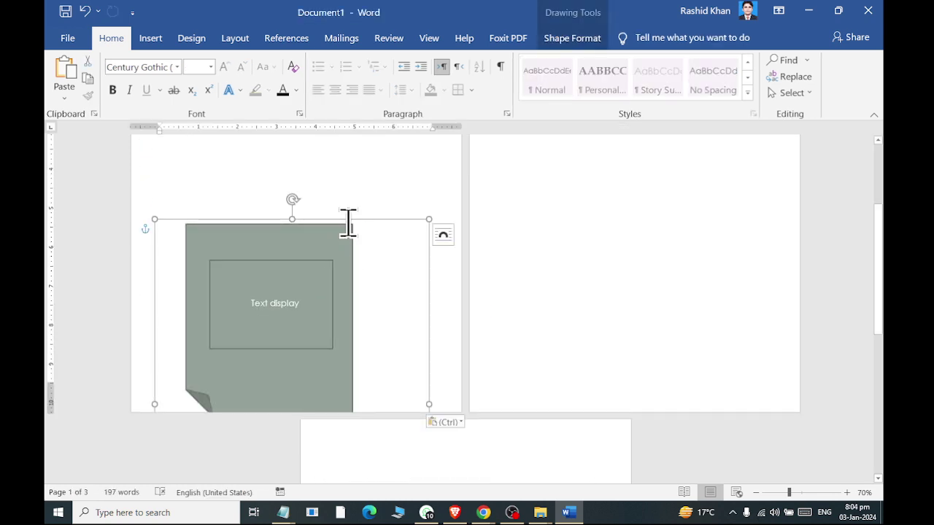
pyautogui.moveTo(358, 215); pyautogui.dragTo(373, 122)
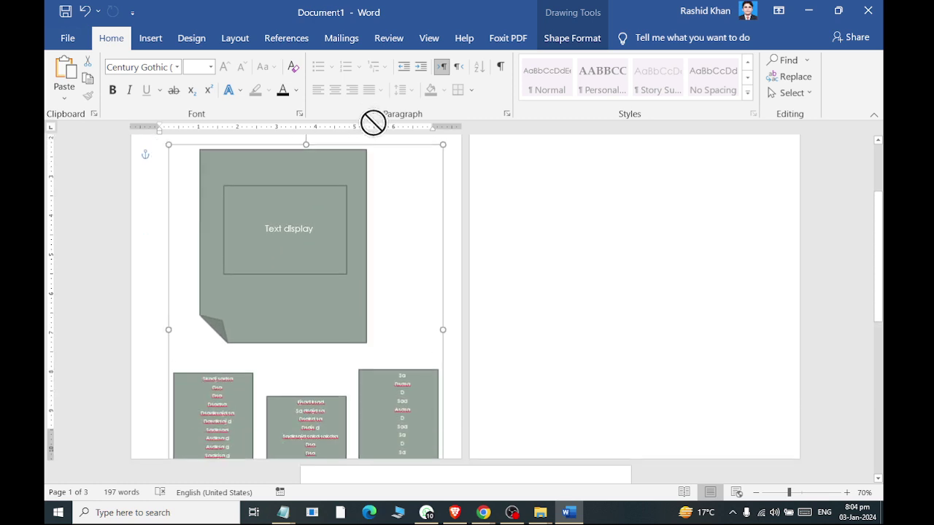
pyautogui.moveTo(373, 122)
pyautogui.mouseDown()
pyautogui.moveTo(346, 197)
pyautogui.moveTo(362, 170)
pyautogui.mouseUp()
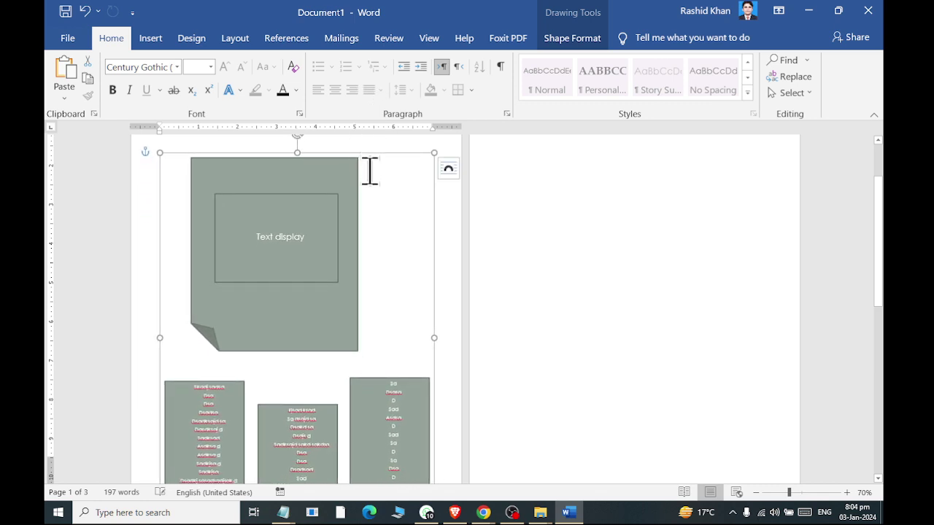
pyautogui.scroll(-3, 363, 213)
pyautogui.scroll(5, 371, 215)
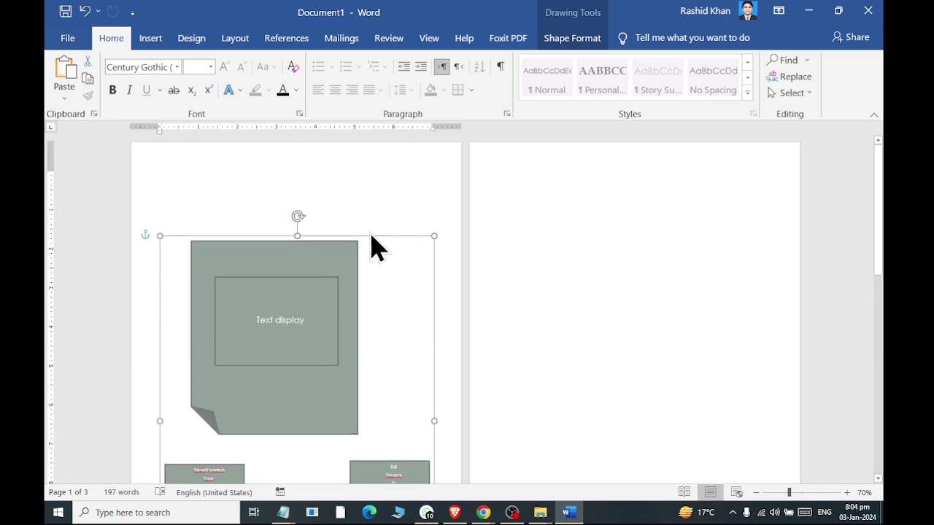
pyautogui.moveTo(372, 236); pyautogui.dragTo(372, 158)
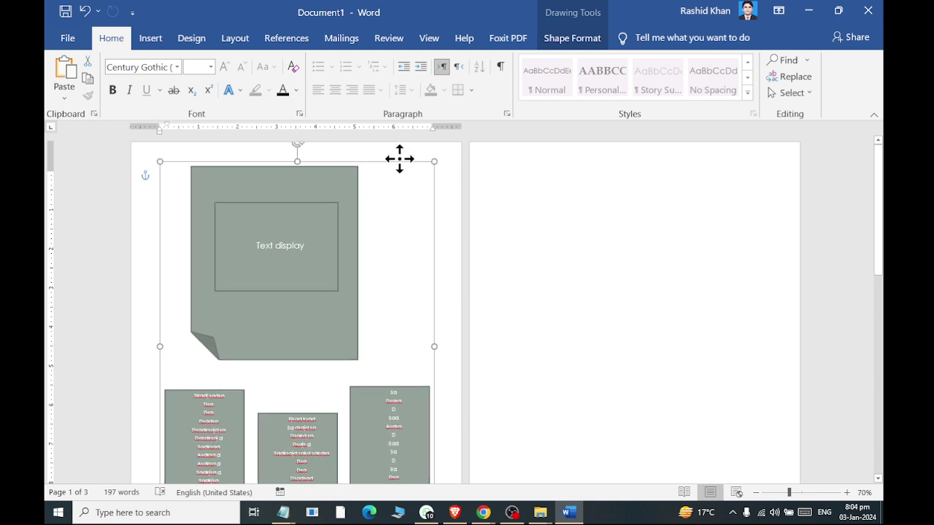
pyautogui.moveTo(399, 157); pyautogui.dragTo(408, 160)
# Step: Undo the last change and insert a page break on page 2 so the document has four pages
pyautogui.click(546, 189)
pyautogui.scroll(-3, 621, 211)
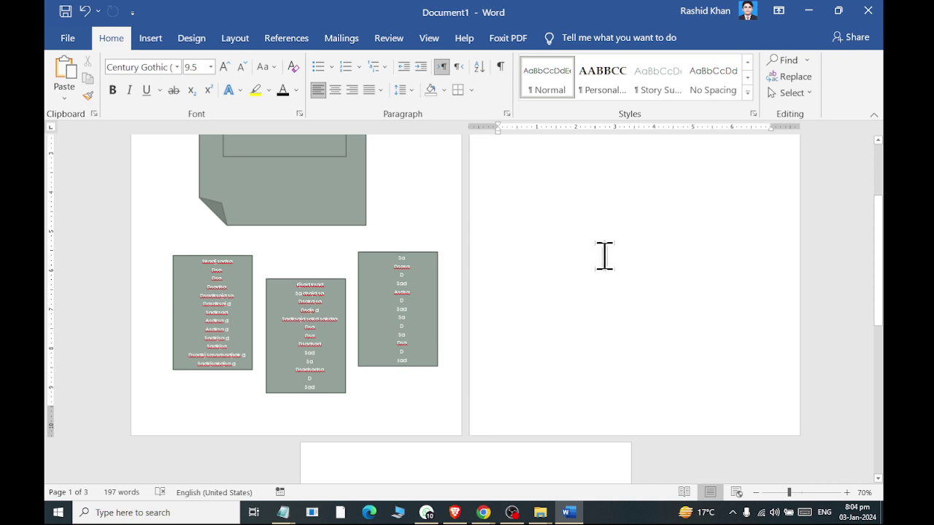
pyautogui.scroll(3, 559, 229)
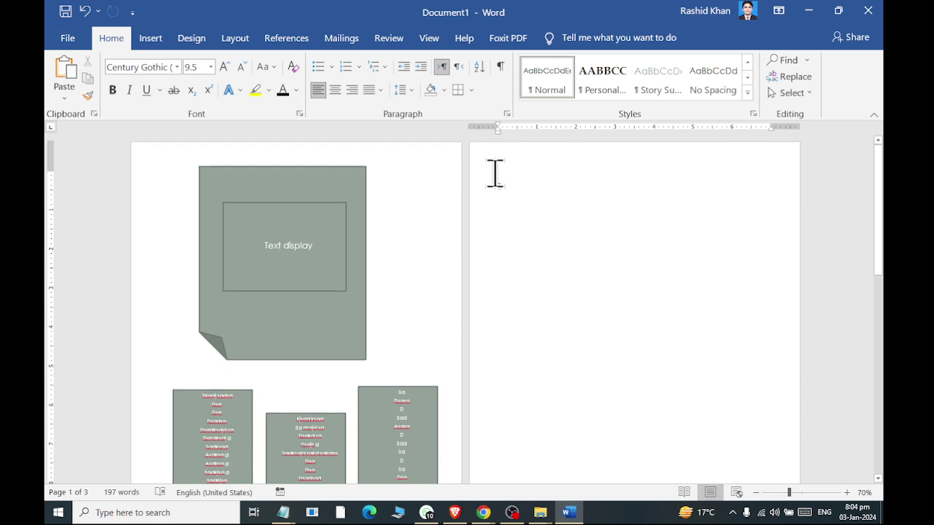
pyautogui.hotkey('ctrl', 'z')
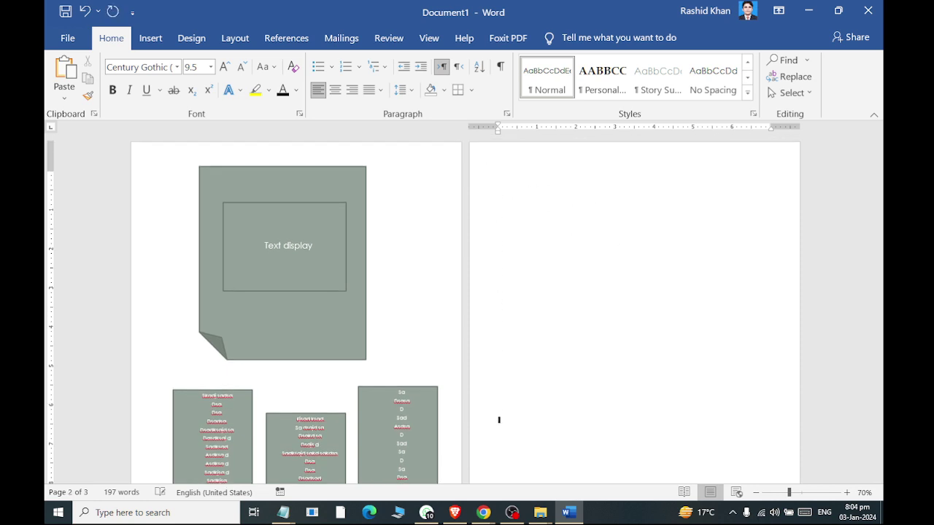
pyautogui.hotkey('ctrl', 'Return')
pyautogui.scroll(3, 649, 251)
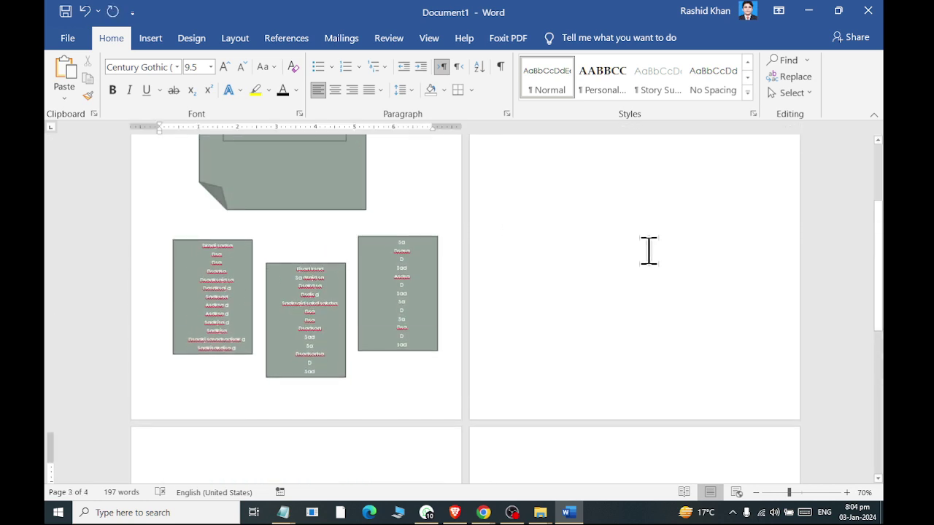
pyautogui.scroll(3, 511, 177)
pyautogui.scroll(-3, 791, 358)
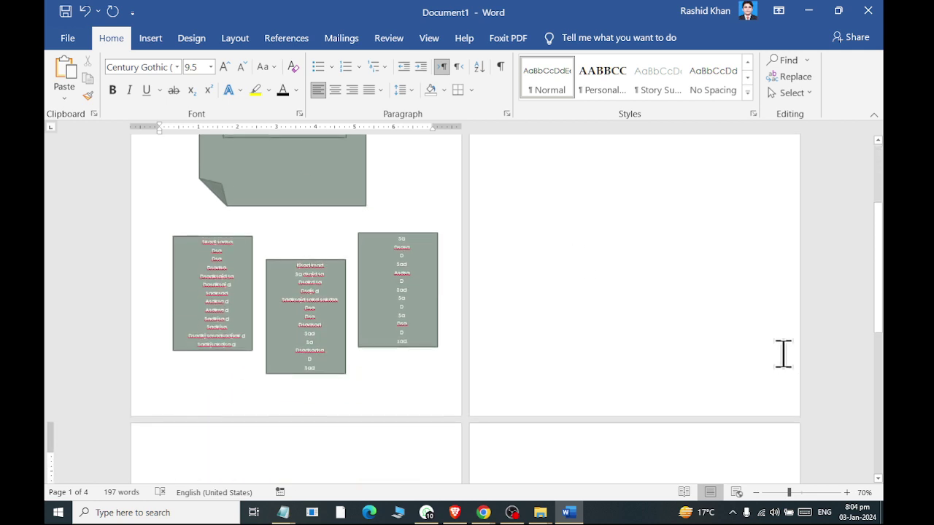
# Step: Type the heading at the top of page 2 and correct its spelling to 'EDIT Points'
pyautogui.click(783, 354)
pyautogui.click(151, 38)
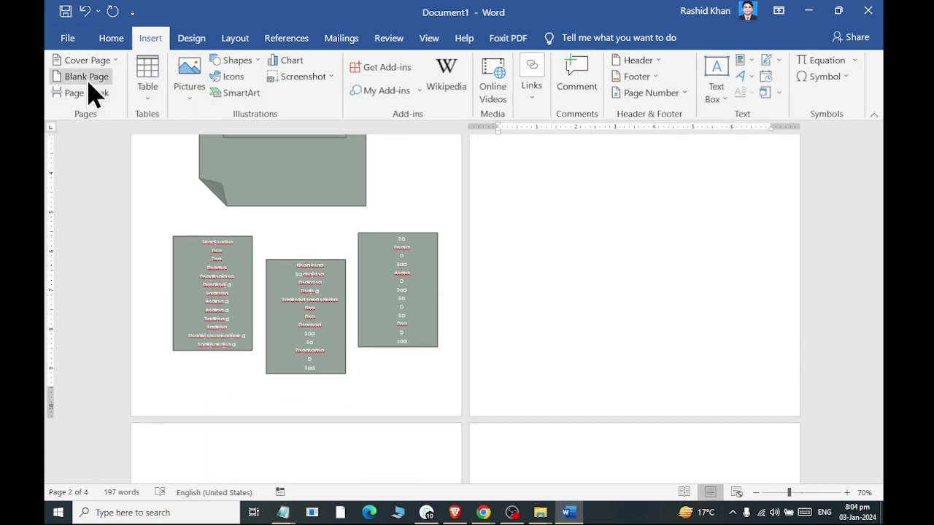
pyautogui.scroll(3, 685, 365)
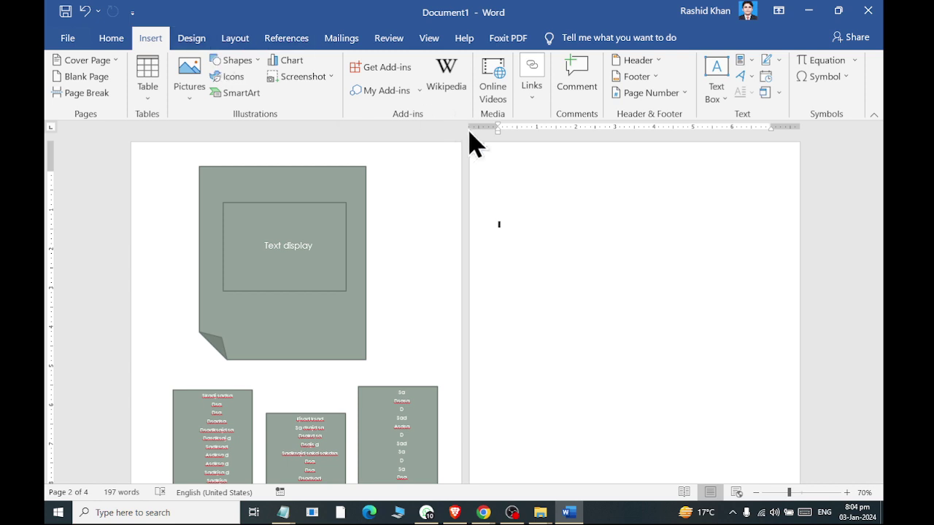
pyautogui.click(502, 176)
pyautogui.write('Edit')
pyautogui.write('INTS')
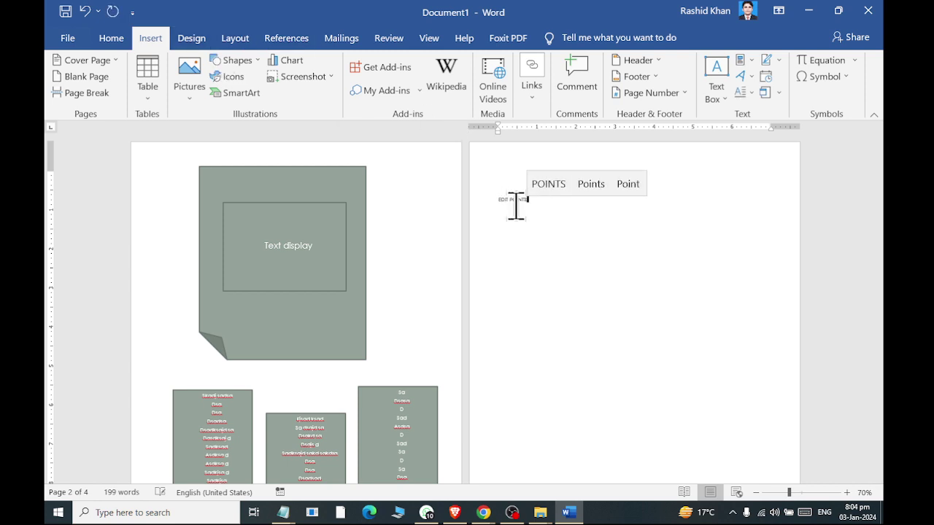
pyautogui.click(806, 493)
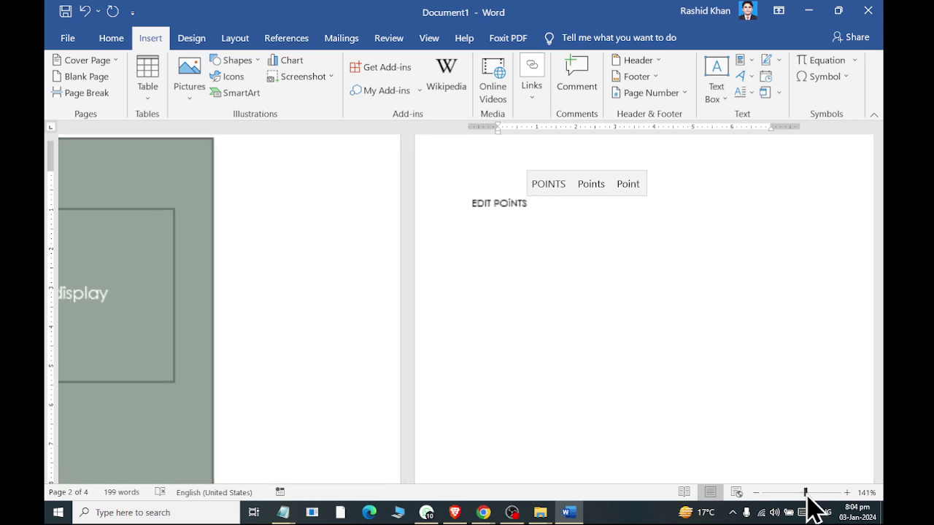
pyautogui.moveTo(242, 197); pyautogui.dragTo(149, 202)
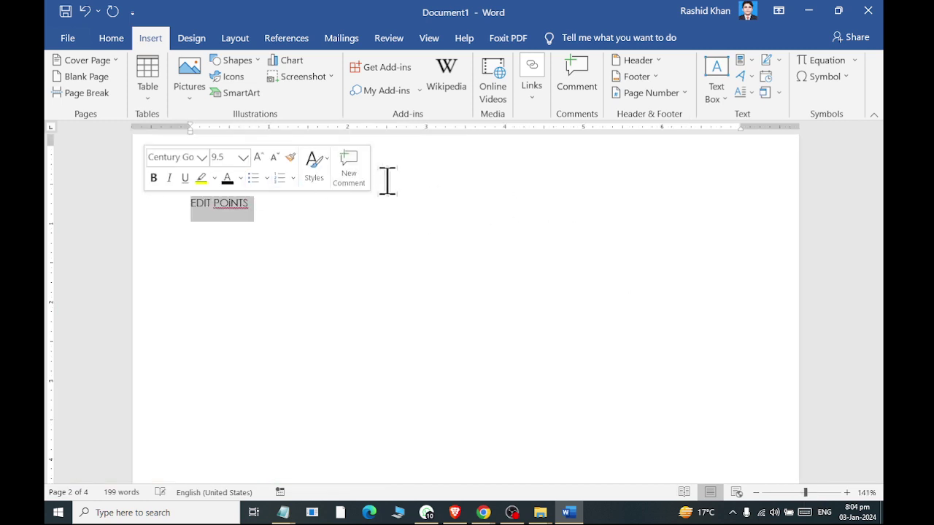
pyautogui.click(229, 202)
pyautogui.rightClick(229, 203)
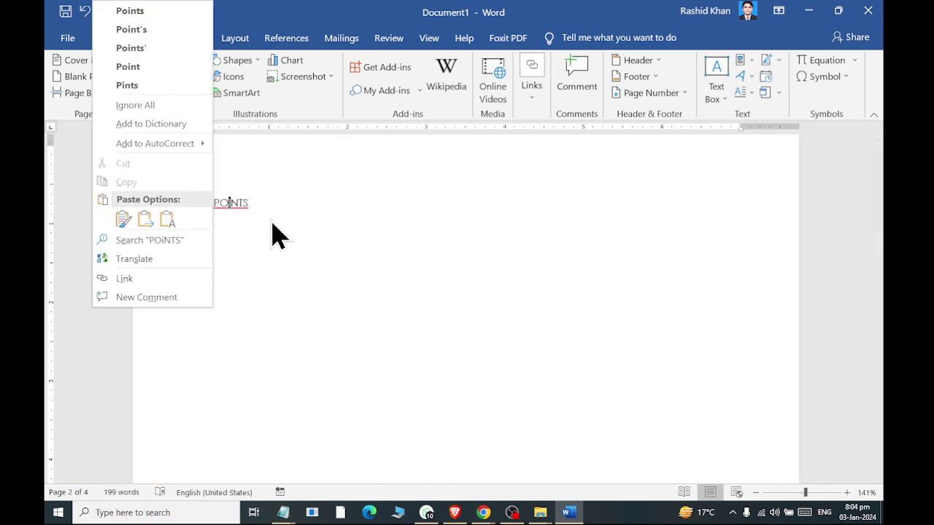
pyautogui.click(142, 11)
# Step: Centre the EDIT Points heading and grow its font to 24 pt
pyautogui.click(133, 202)
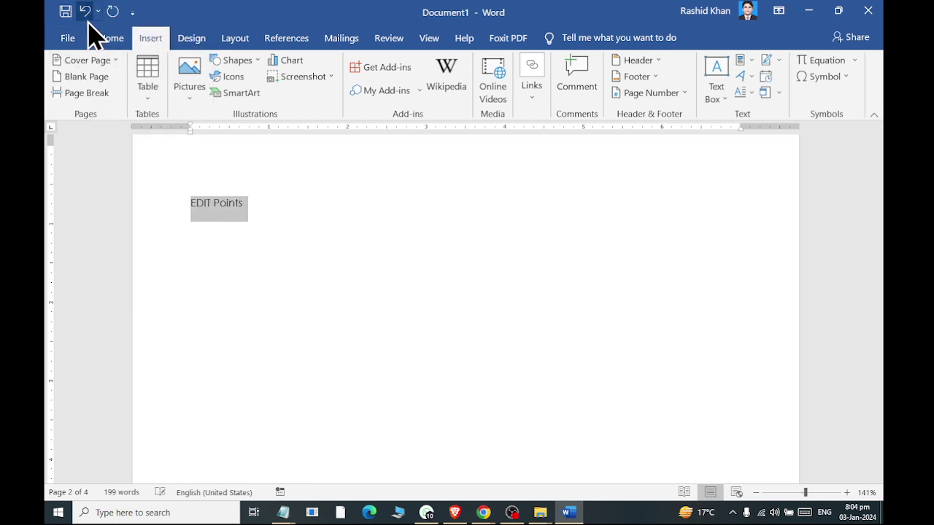
pyautogui.click(111, 38)
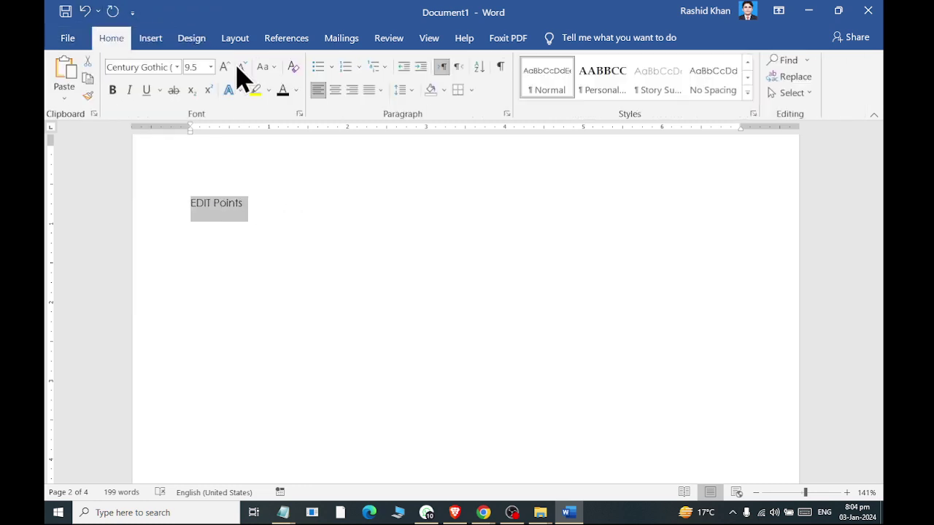
pyautogui.click(335, 89)
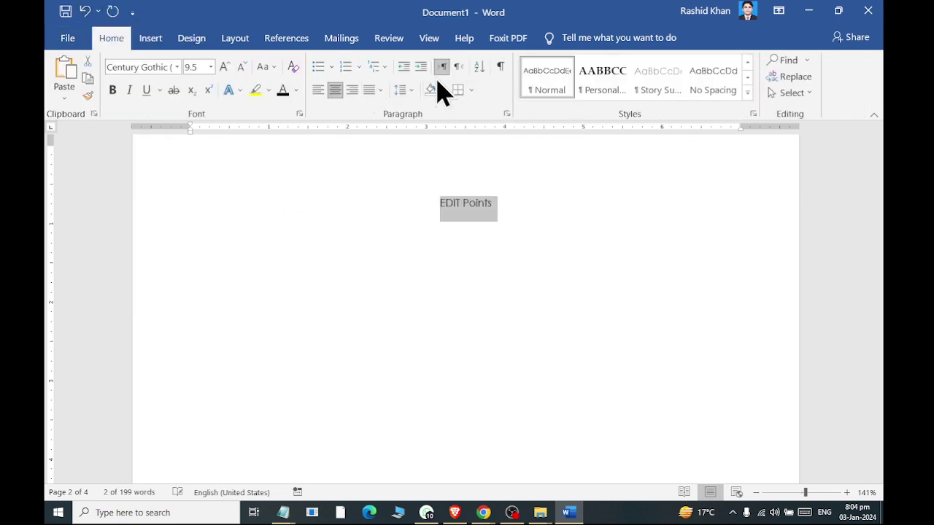
pyautogui.click(225, 66)
pyautogui.click(225, 67)
pyautogui.click(225, 66)
pyautogui.click(532, 348)
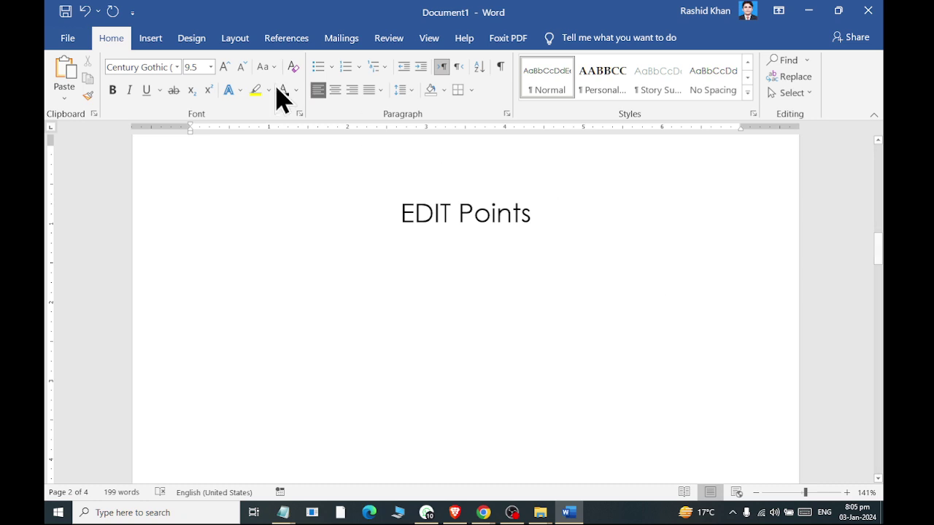
pyautogui.click(153, 39)
# Step: Draw a chevron below the heading, resize it to 1.79 by 2.15 inches with a shallower notch
pyautogui.click(237, 61)
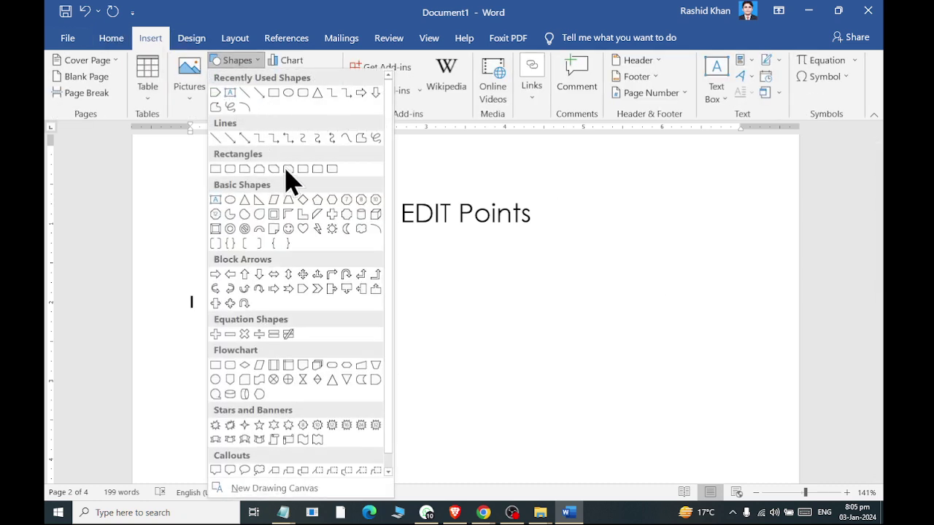
pyautogui.click(318, 288)
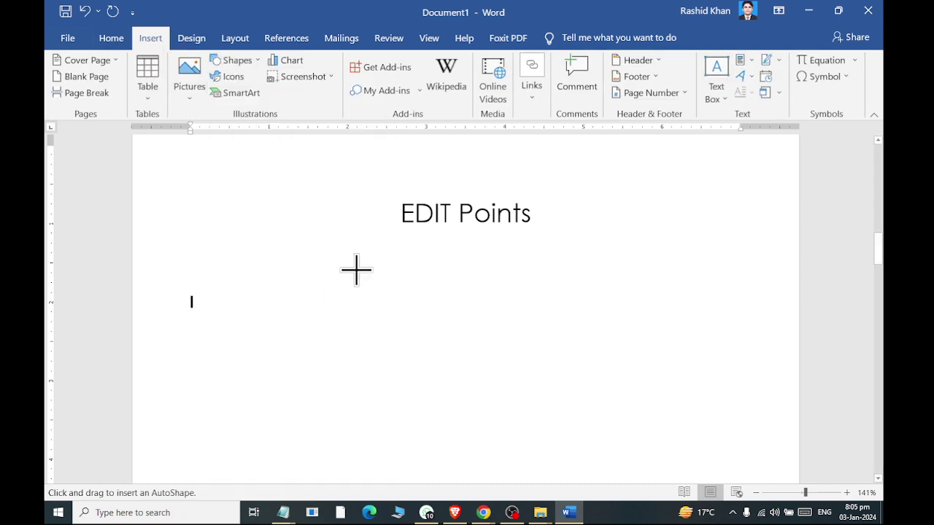
pyautogui.moveTo(333, 255); pyautogui.dragTo(501, 421)
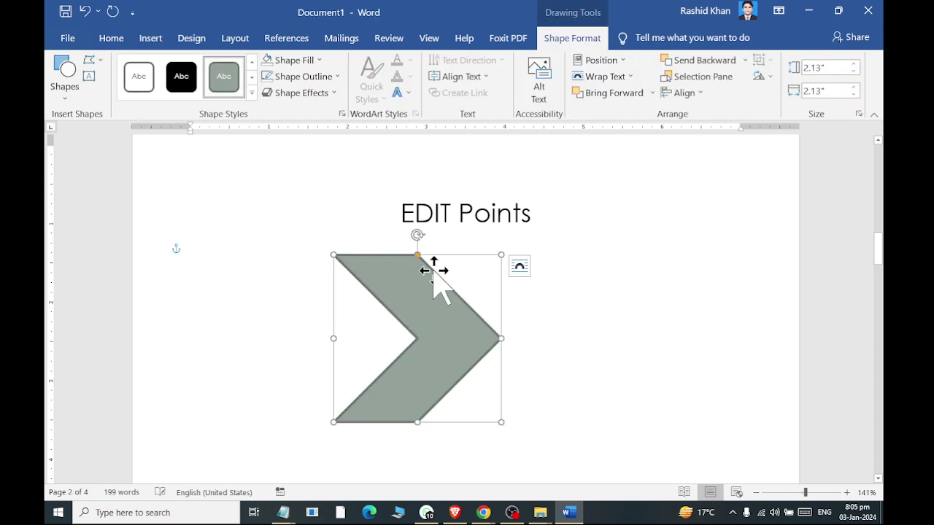
pyautogui.moveTo(502, 339); pyautogui.dragTo(493, 339)
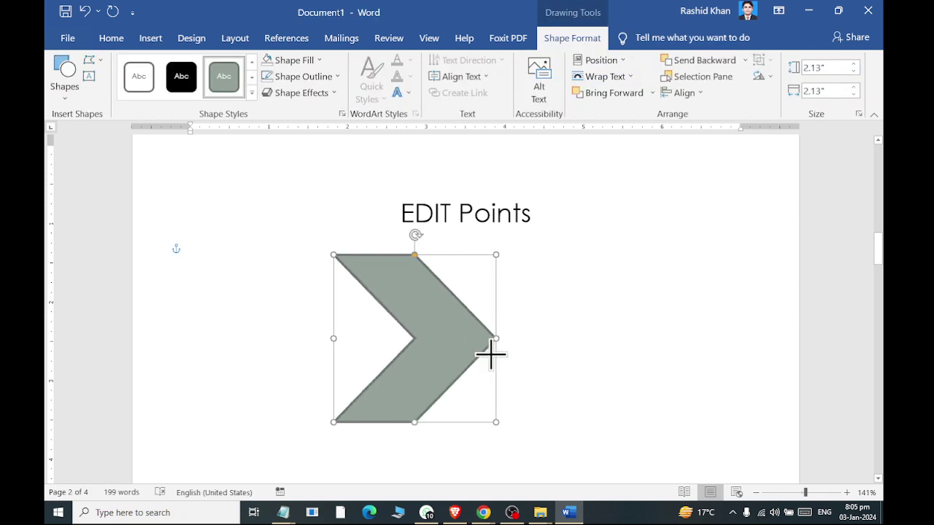
pyautogui.moveTo(334, 338); pyautogui.dragTo(324, 337)
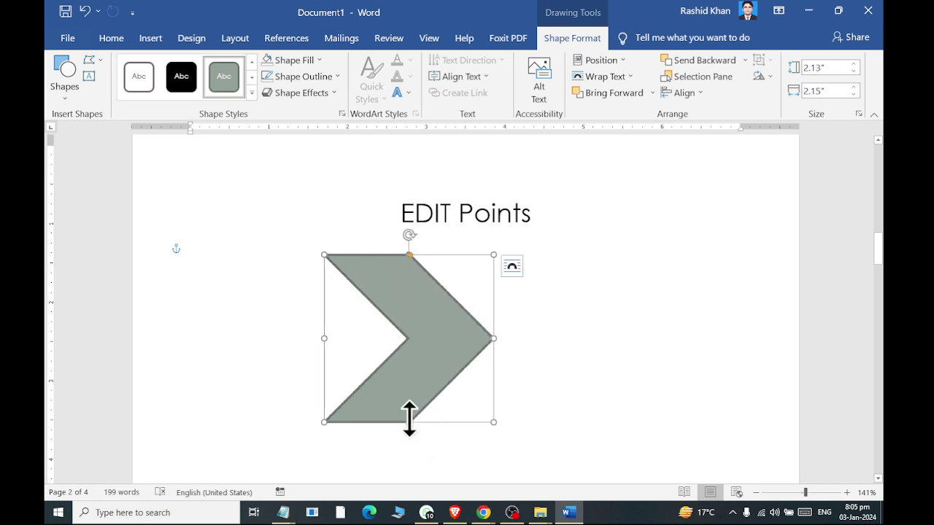
pyautogui.moveTo(409, 421); pyautogui.dragTo(404, 396)
pyautogui.moveTo(423, 255)
pyautogui.mouseDown()
pyautogui.moveTo(453, 277)
pyautogui.moveTo(388, 305)
pyautogui.moveTo(400, 310)
pyautogui.mouseUp()
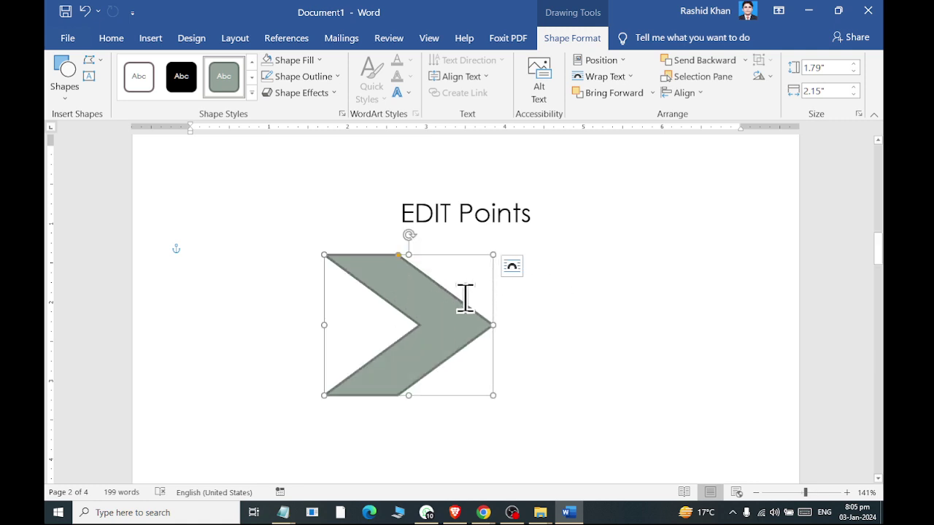
pyautogui.click(549, 291)
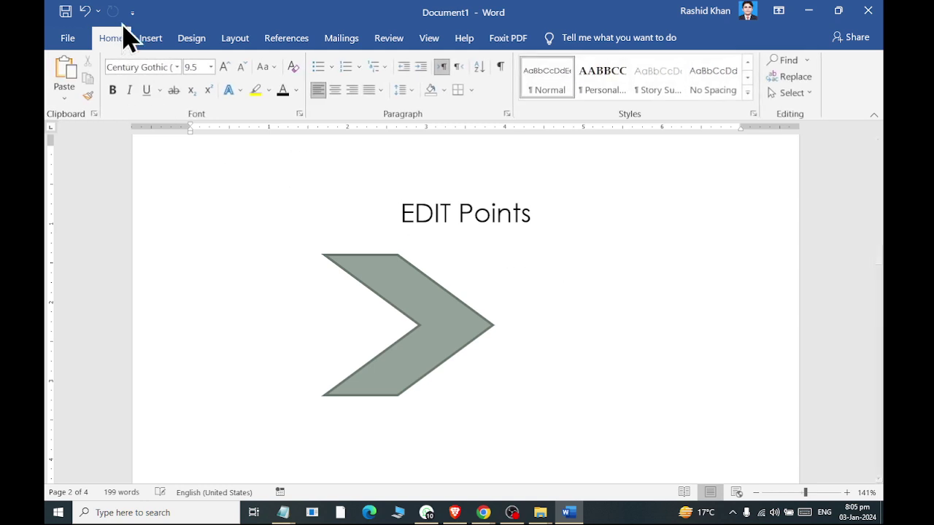
pyautogui.click(150, 40)
pyautogui.click(233, 62)
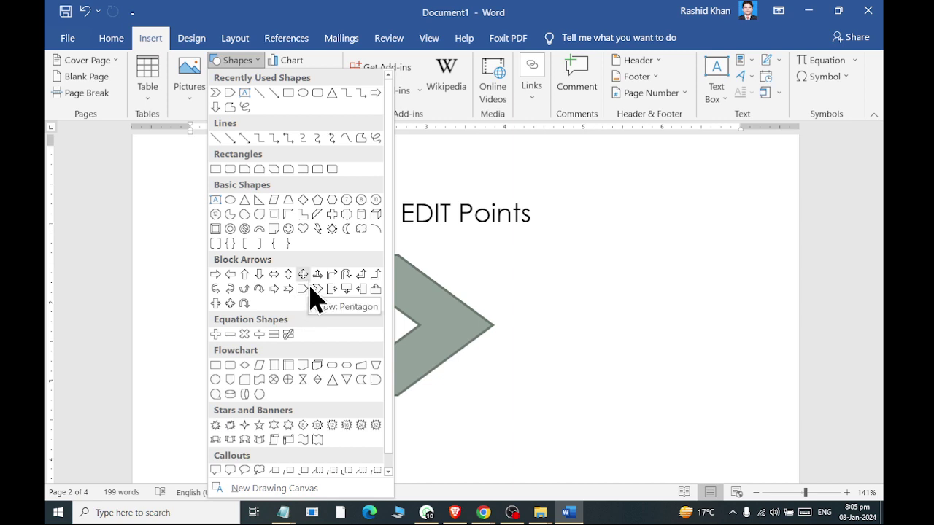
# Step: Draw a 2.36 by 2.22-inch Flowchart: Data parallelogram right of the chevron and enable Edit Points
pyautogui.click(259, 367)
pyautogui.moveTo(553, 219)
pyautogui.mouseDown()
pyautogui.moveTo(673, 417)
pyautogui.moveTo(728, 407)
pyautogui.mouseUp()
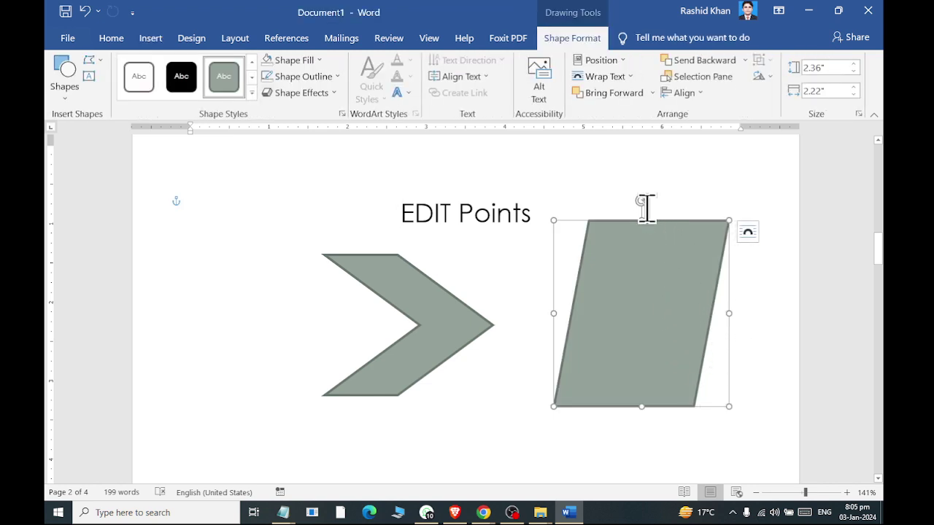
pyautogui.moveTo(646, 204); pyautogui.dragTo(711, 302)
pyautogui.hotkey('ctrl', 'z')
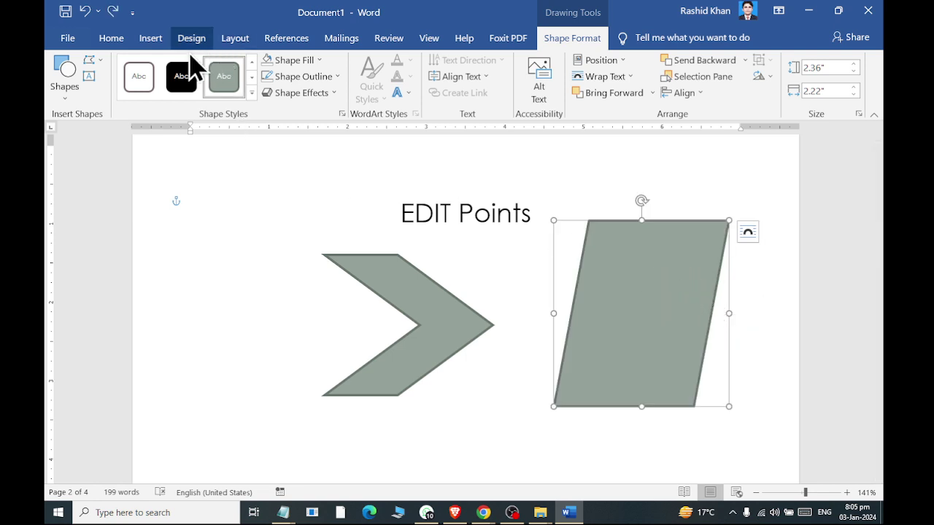
pyautogui.click(99, 64)
pyautogui.click(102, 98)
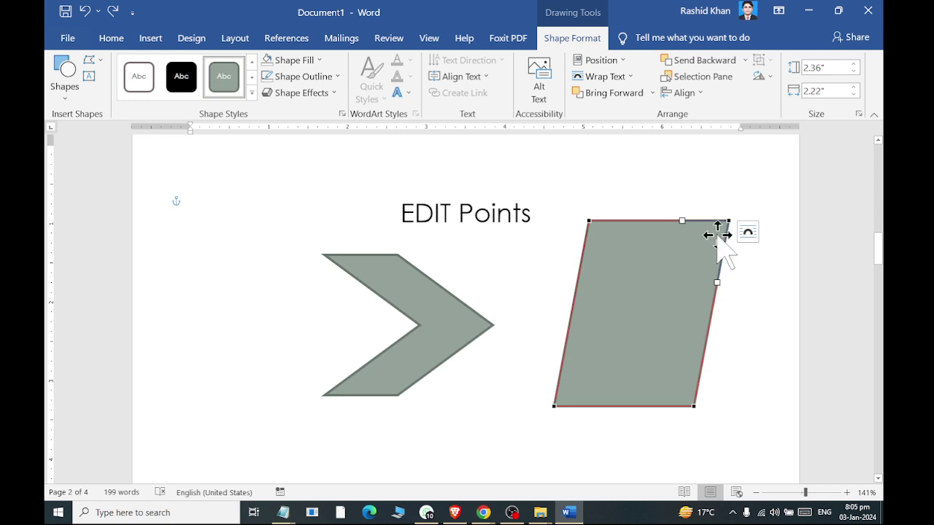
# Step: Bend the parallelogram's top and bottom edges into wavy curves with Edit Points
pyautogui.moveTo(682, 219); pyautogui.dragTo(684, 168)
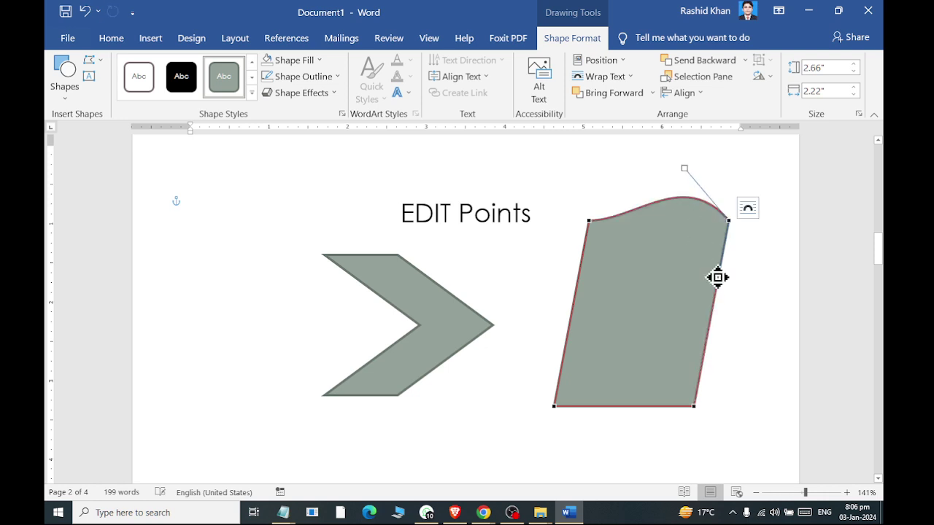
pyautogui.moveTo(714, 280); pyautogui.dragTo(692, 272)
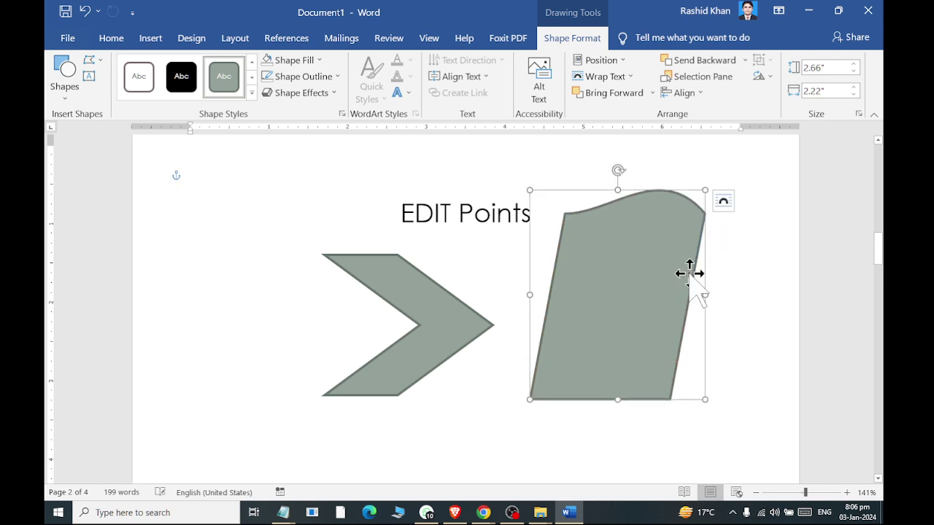
pyautogui.click(742, 278)
pyautogui.click(671, 260)
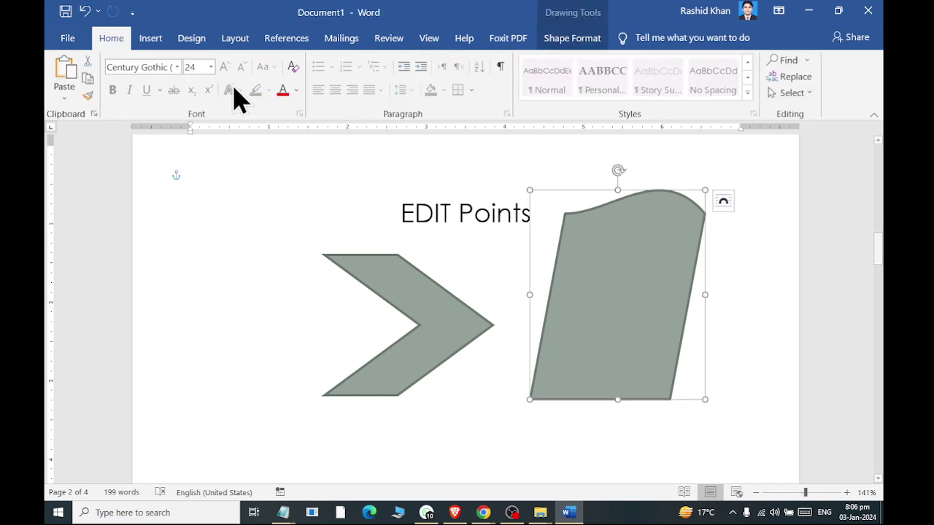
pyautogui.click(572, 38)
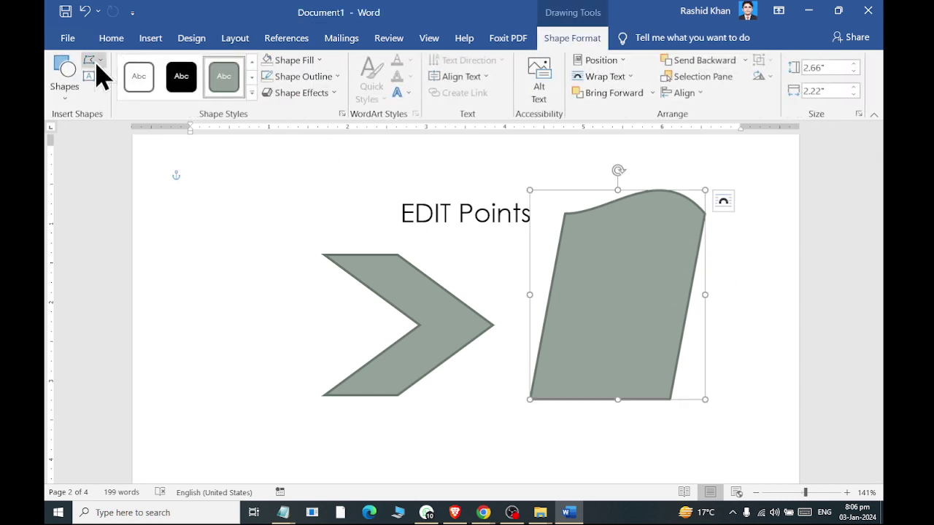
pyautogui.click(94, 60)
pyautogui.click(102, 98)
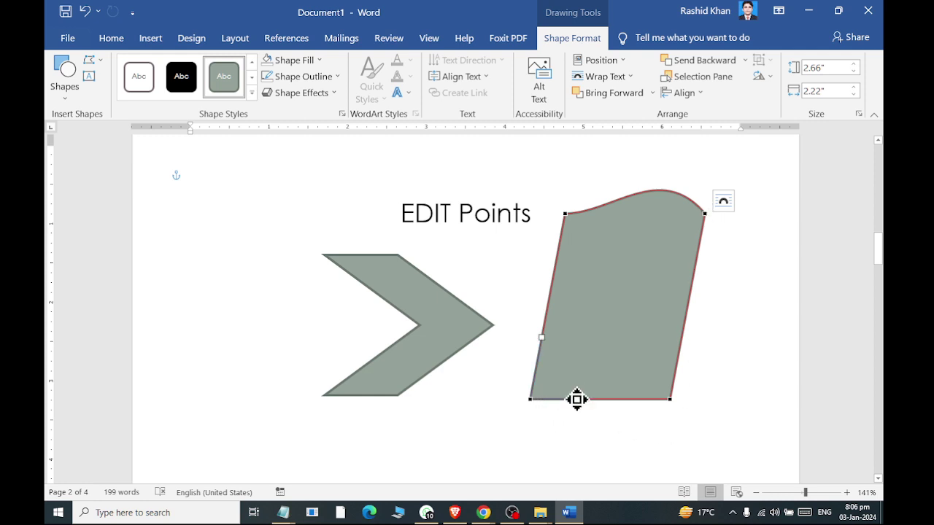
pyautogui.moveTo(576, 399); pyautogui.dragTo(576, 352)
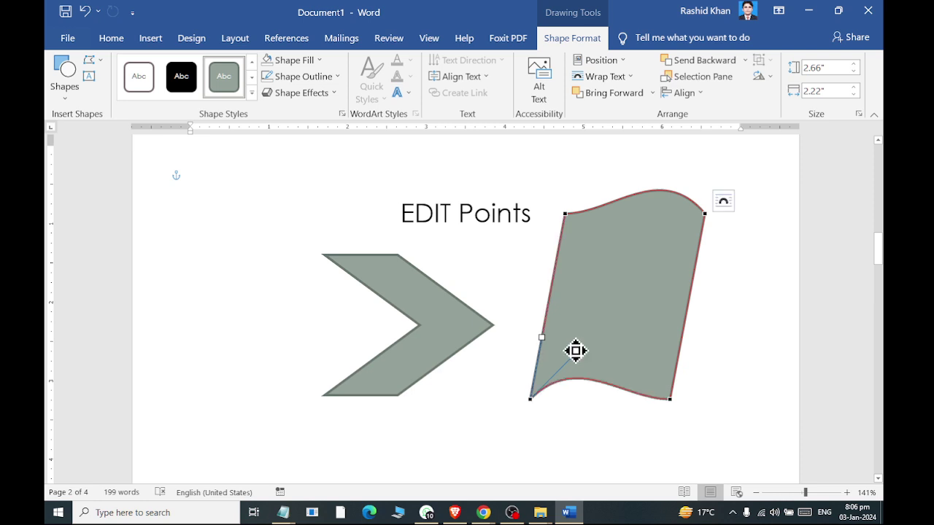
pyautogui.click(748, 327)
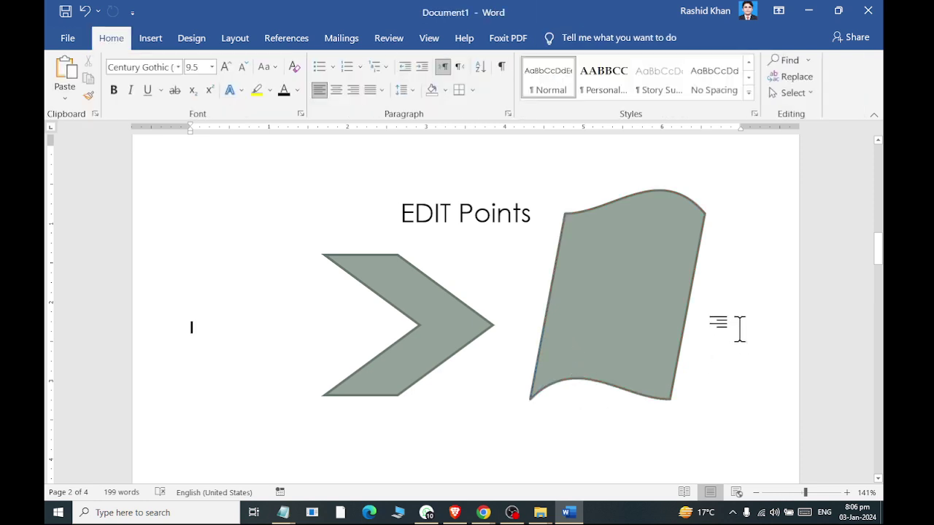
# Step: Make the curved shape shorter and narrower and move it up beside the chevron
pyautogui.click(598, 292)
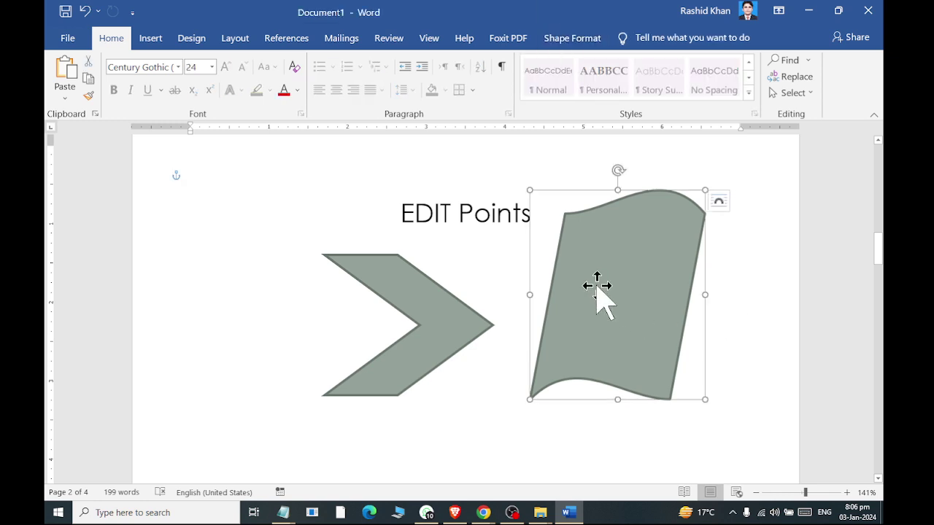
pyautogui.moveTo(617, 189); pyautogui.dragTo(617, 302)
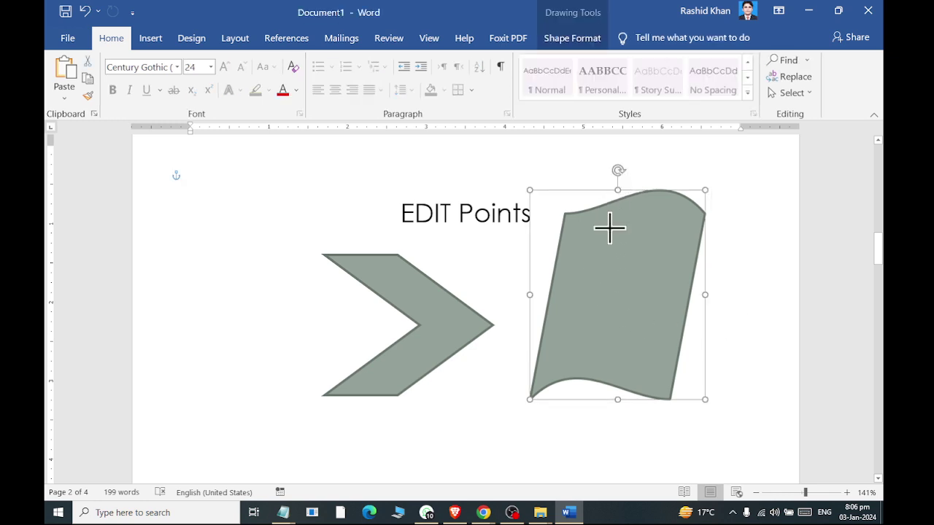
pyautogui.moveTo(704, 349); pyautogui.dragTo(645, 349)
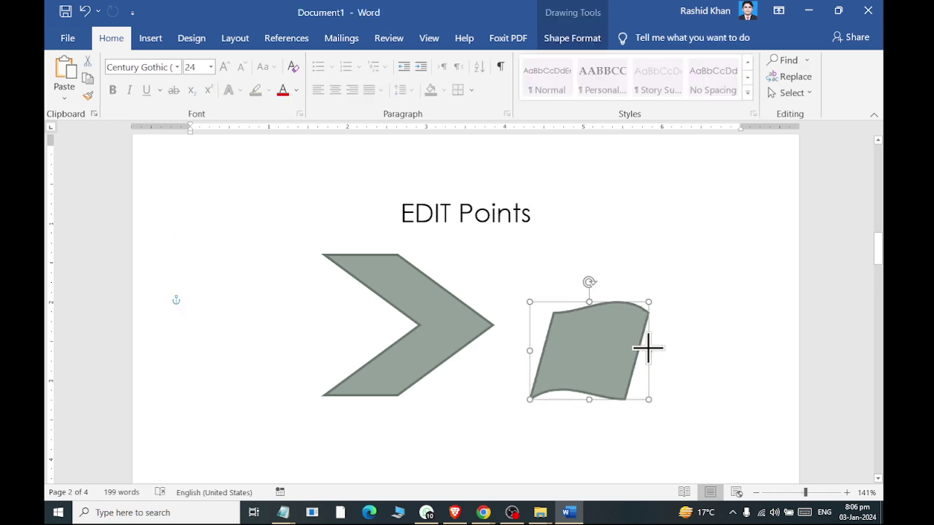
pyautogui.moveTo(599, 369); pyautogui.dragTo(610, 338)
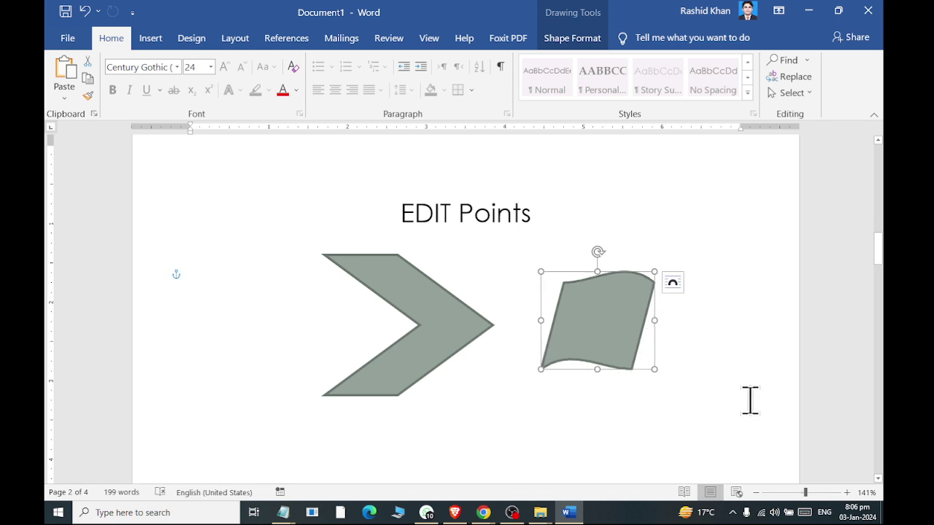
pyautogui.click(406, 288)
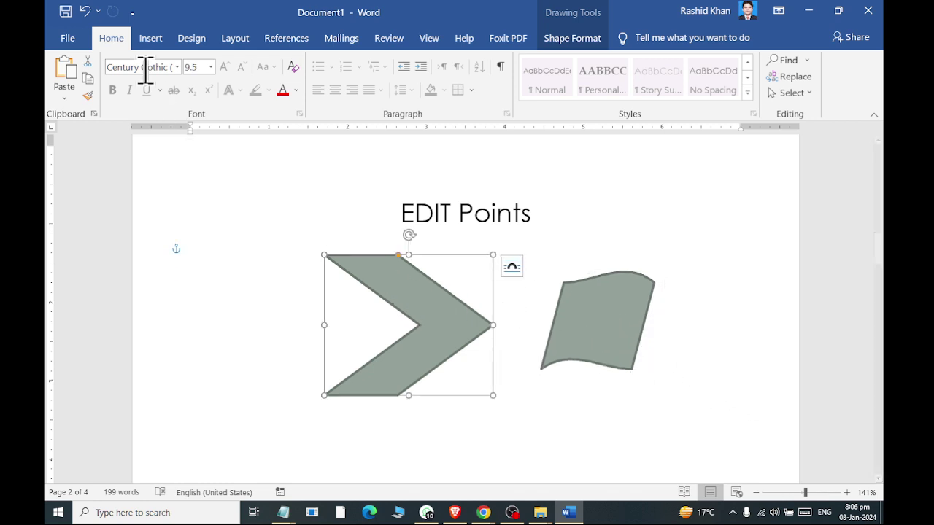
pyautogui.click(580, 40)
pyautogui.click(89, 61)
# Step: Fill the chevron's notch and drag its lower-right point down into a curved, pointed tail
pyautogui.click(117, 95)
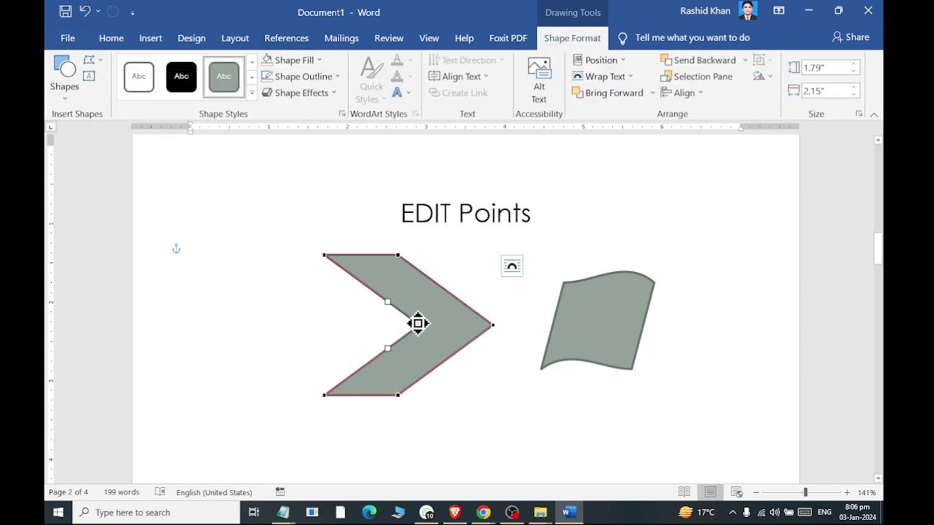
pyautogui.moveTo(417, 326); pyautogui.dragTo(256, 327)
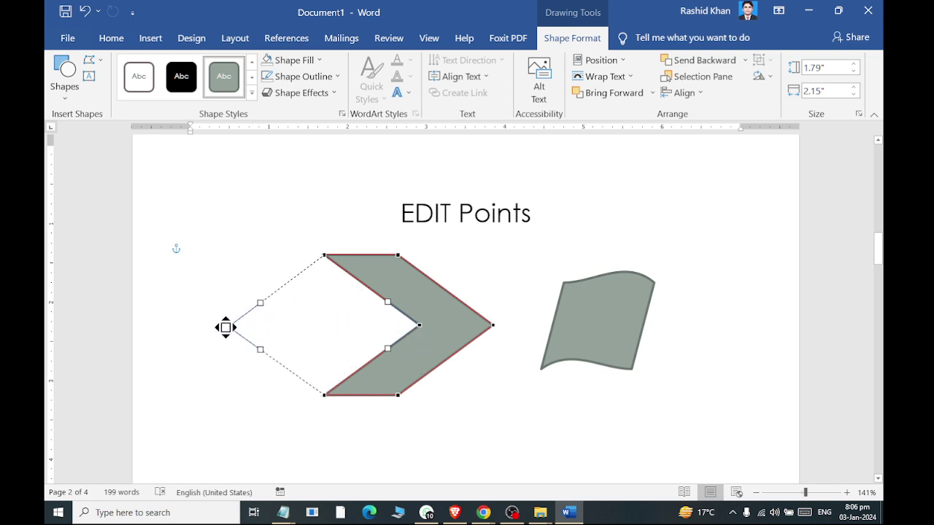
pyautogui.moveTo(224, 328); pyautogui.dragTo(225, 328)
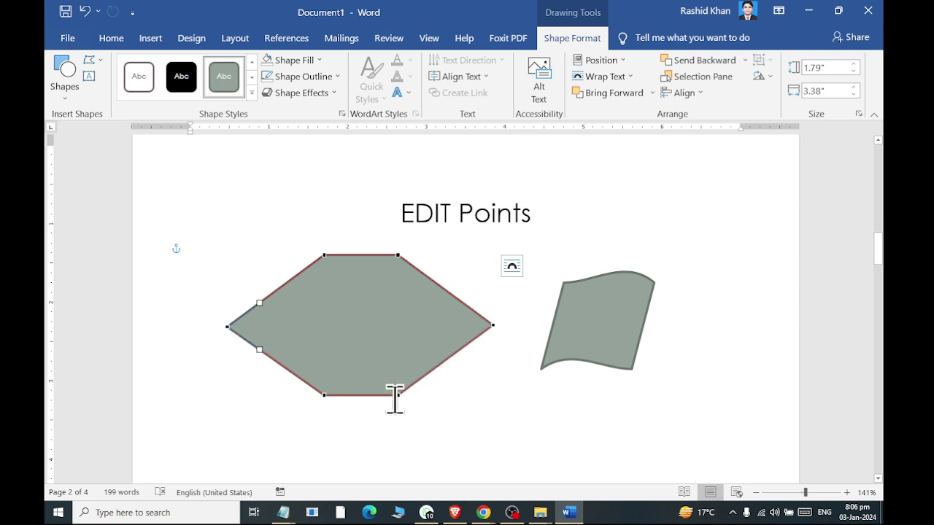
pyautogui.moveTo(398, 397); pyautogui.dragTo(340, 282)
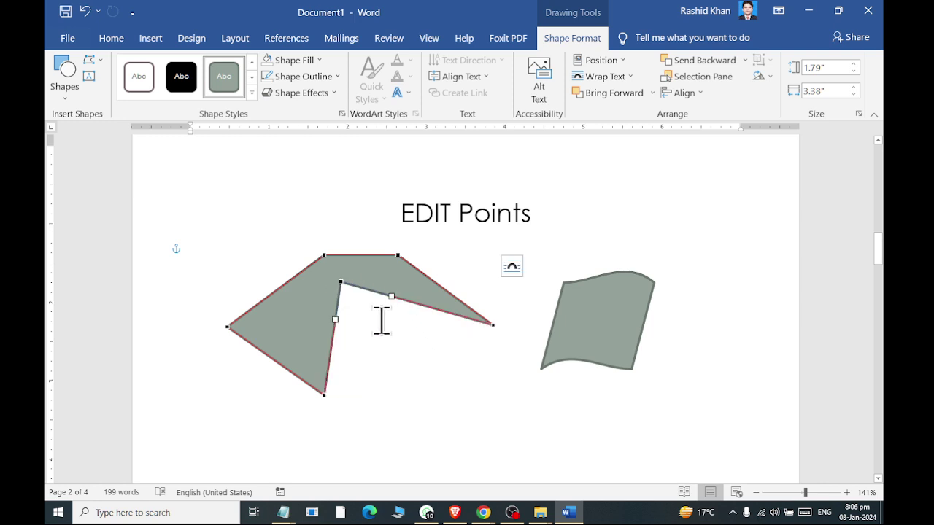
pyautogui.moveTo(342, 284); pyautogui.dragTo(455, 450)
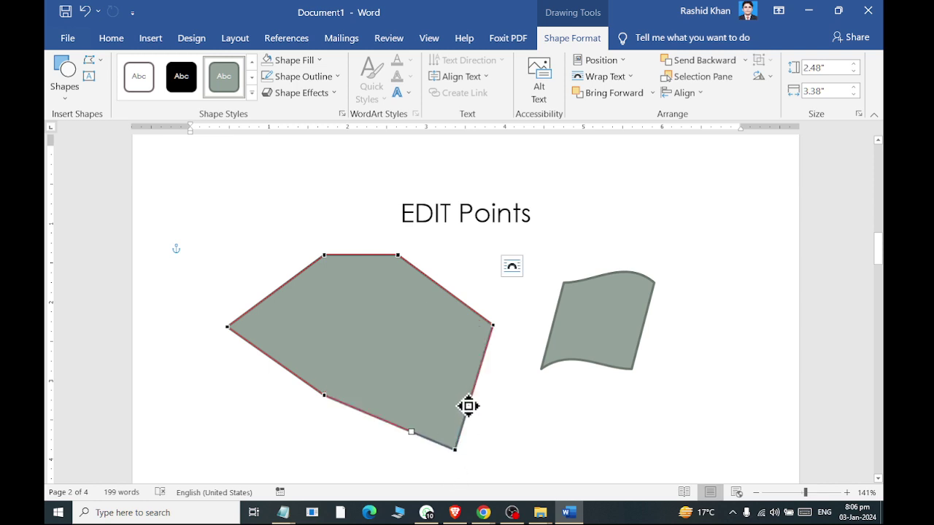
pyautogui.moveTo(468, 406)
pyautogui.mouseDown()
pyautogui.moveTo(548, 402)
pyautogui.moveTo(437, 386)
pyautogui.mouseUp()
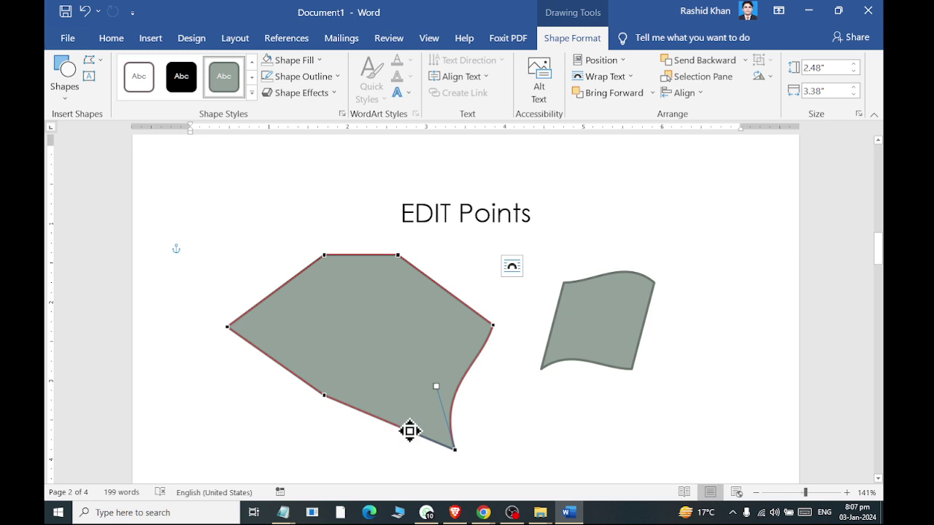
pyautogui.moveTo(413, 431); pyautogui.dragTo(427, 396)
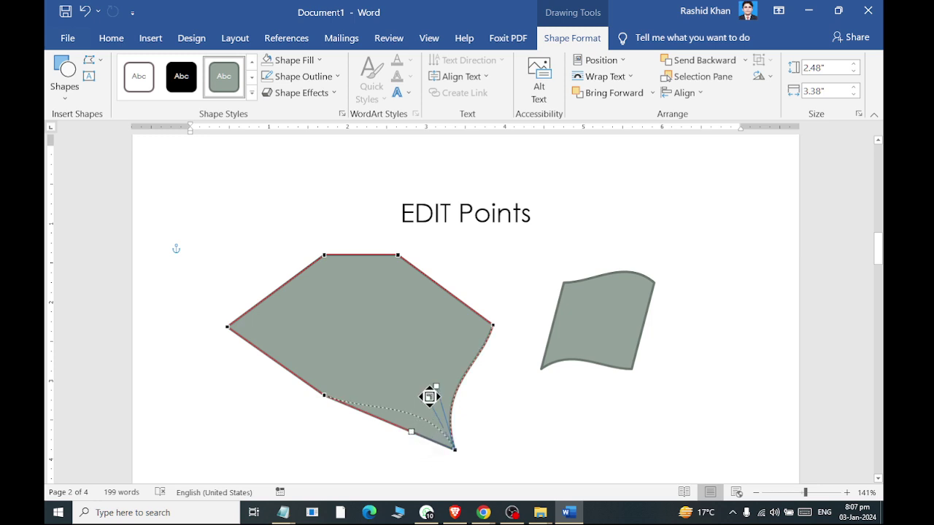
pyautogui.click(591, 417)
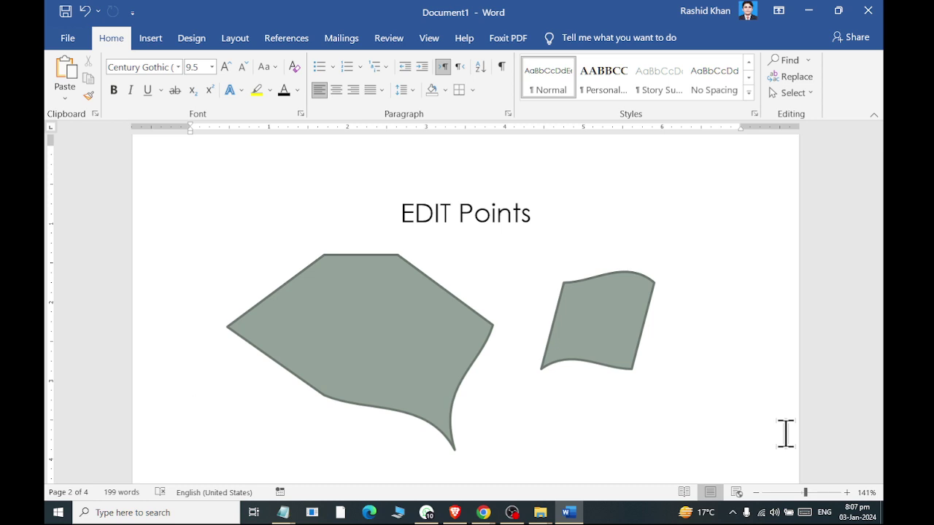
# Step: Draw a notched block arrow at the page's top right with a narrower head and thinner shaft
pyautogui.click(321, 362)
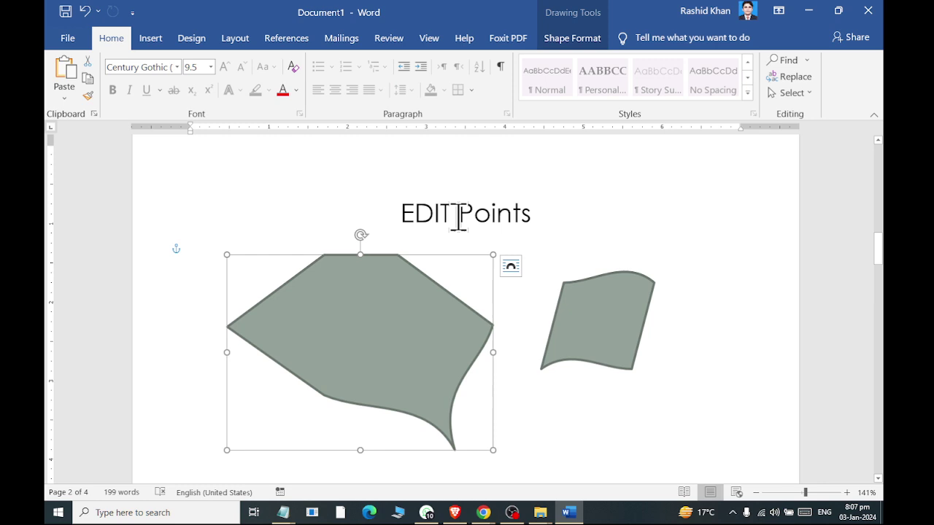
pyautogui.click(558, 39)
pyautogui.click(93, 61)
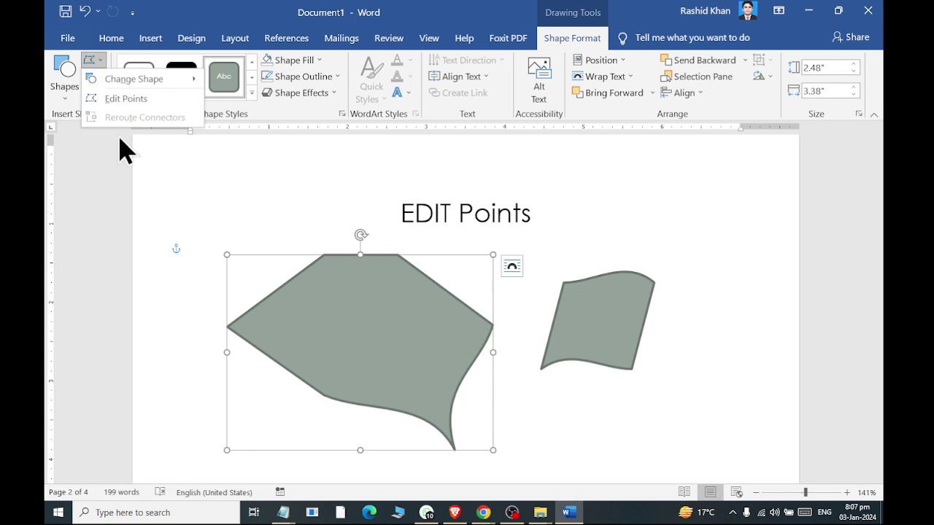
pyautogui.click(64, 100)
pyautogui.scroll(-1, 203, 365)
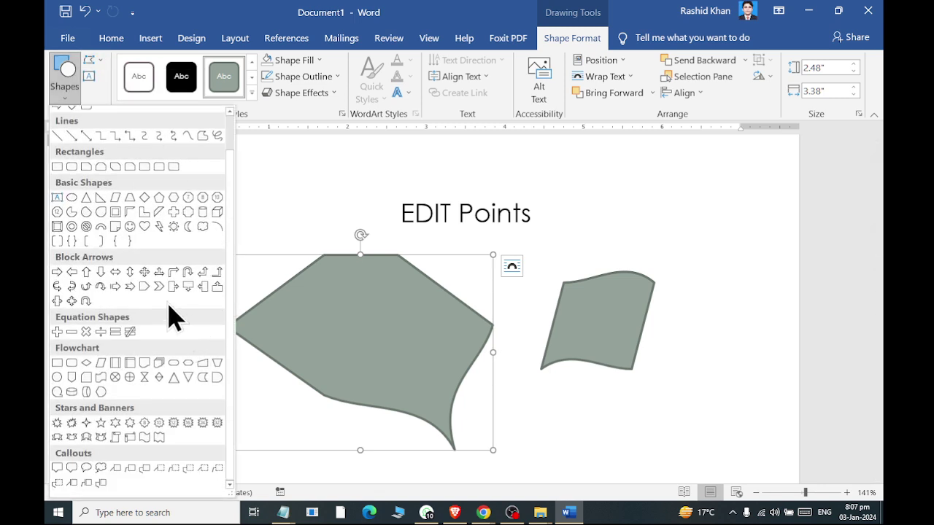
pyautogui.click(167, 287)
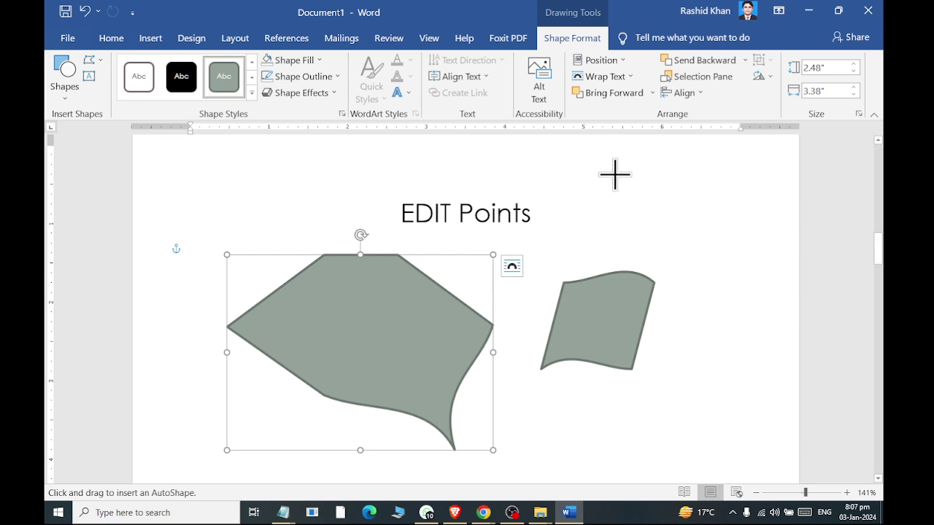
pyautogui.moveTo(586, 160); pyautogui.dragTo(709, 256)
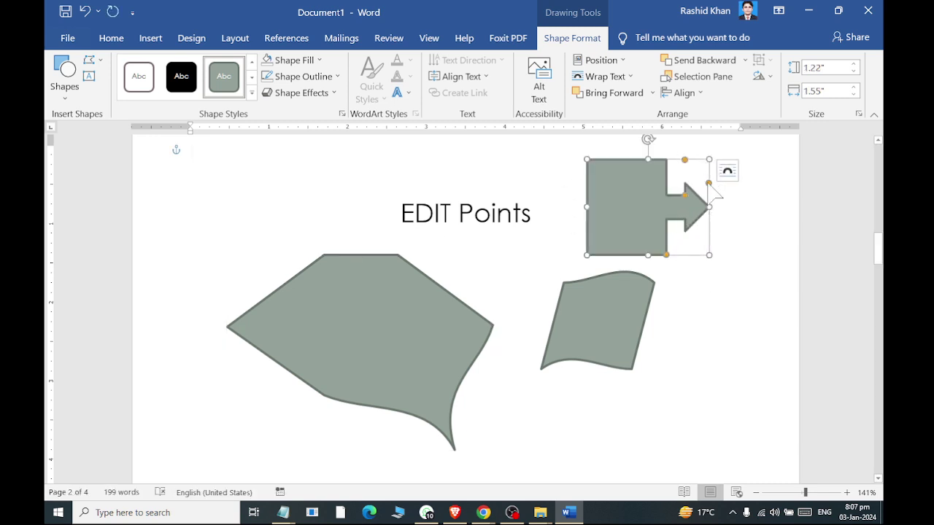
pyautogui.moveTo(710, 185)
pyautogui.mouseDown()
pyautogui.moveTo(723, 195)
pyautogui.moveTo(716, 199)
pyautogui.moveTo(679, 158)
pyautogui.moveTo(689, 175)
pyautogui.mouseUp()
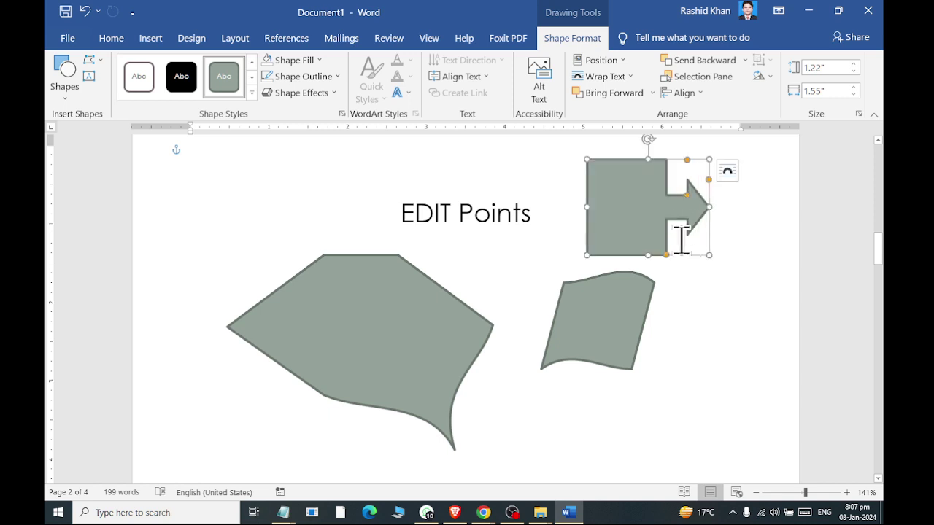
pyautogui.moveTo(666, 257); pyautogui.dragTo(664, 245)
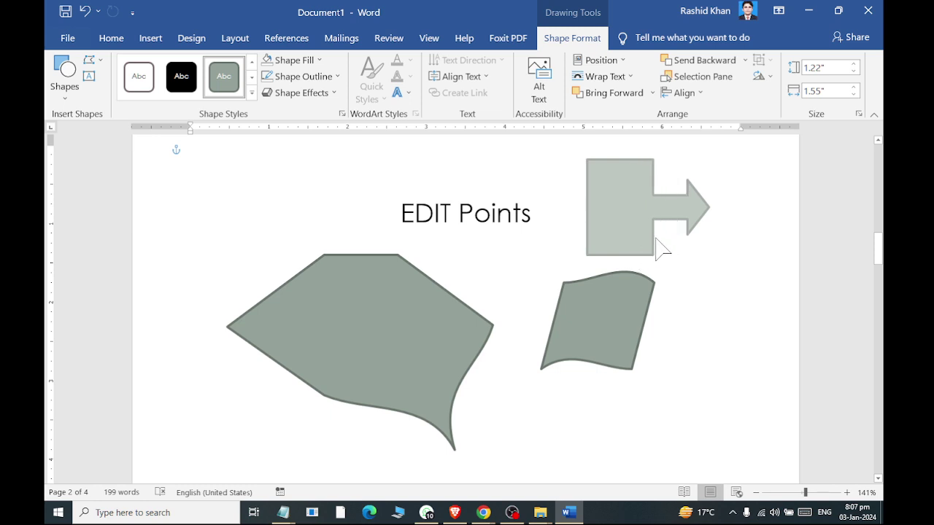
pyautogui.moveTo(665, 245); pyautogui.dragTo(661, 247)
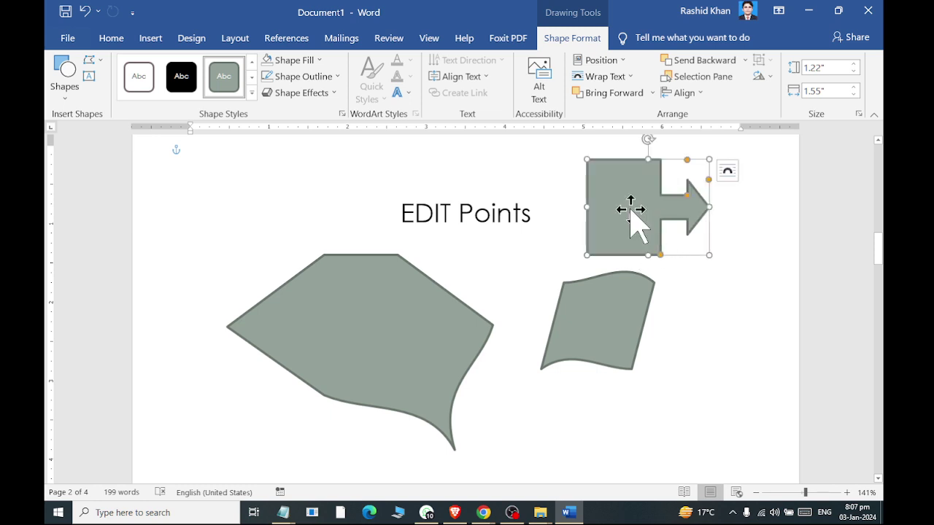
# Step: In Edit Points, curve the arrow's upper notch edge inward where the stem meets the head
pyautogui.click(95, 60)
pyautogui.click(117, 94)
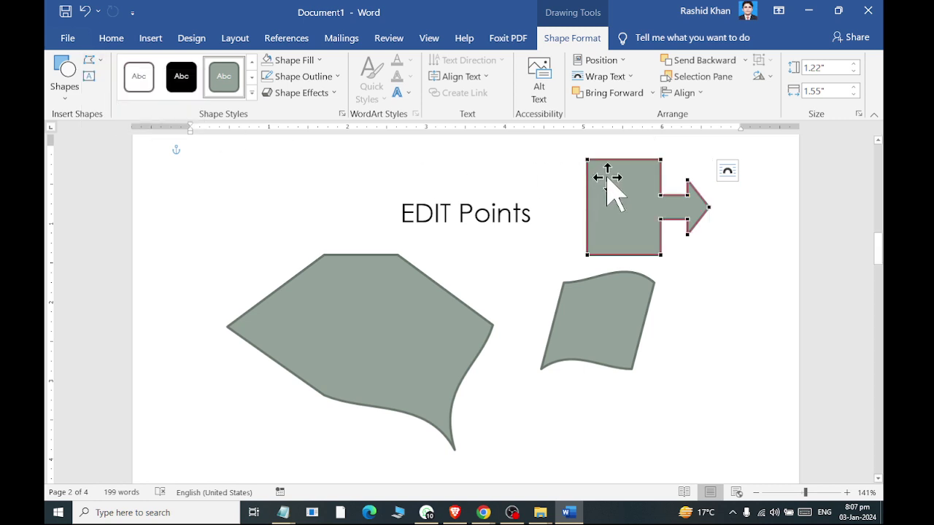
pyautogui.click(588, 159)
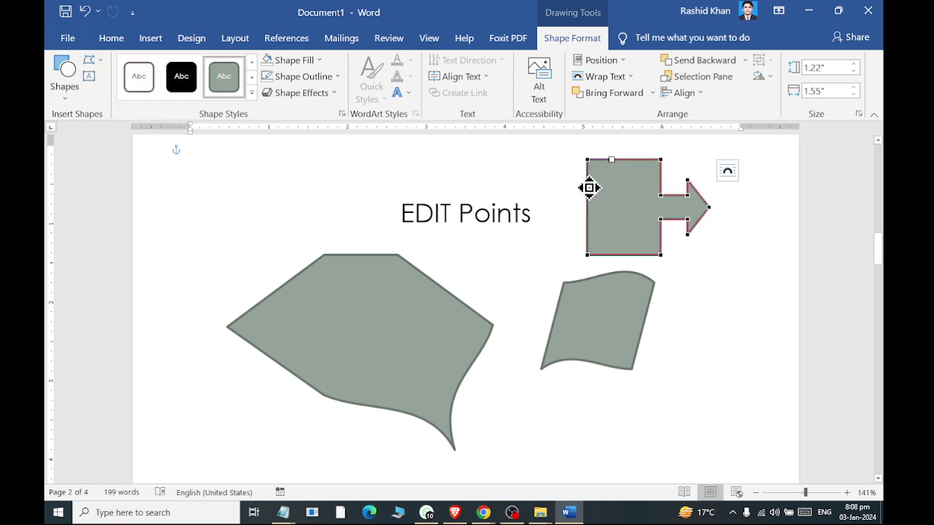
pyautogui.moveTo(590, 194); pyautogui.dragTo(628, 193)
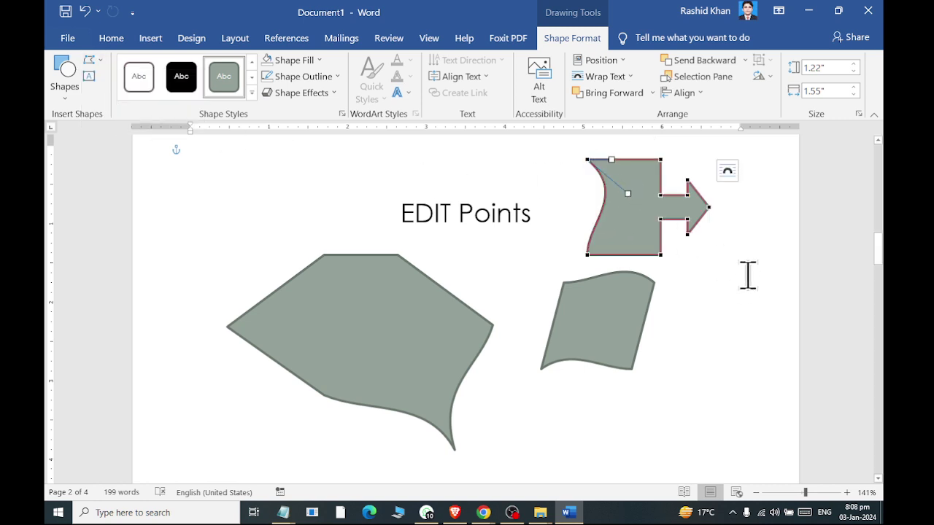
pyautogui.hotkey('ctrl', 'z')
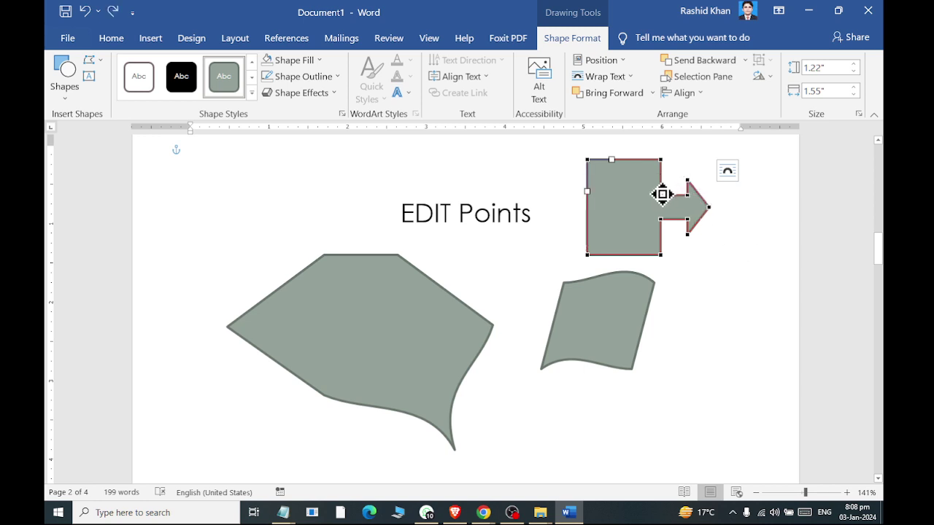
pyautogui.click(661, 194)
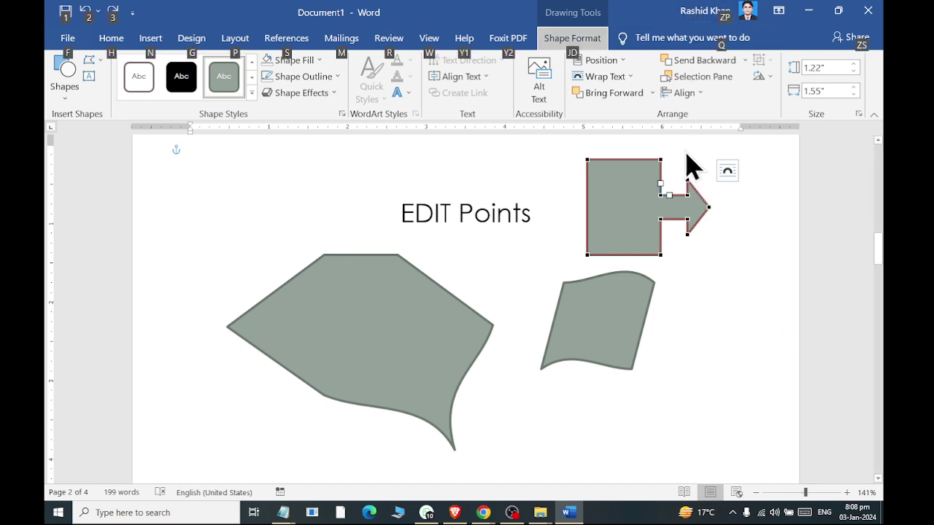
pyautogui.scroll(12, 710, 209)
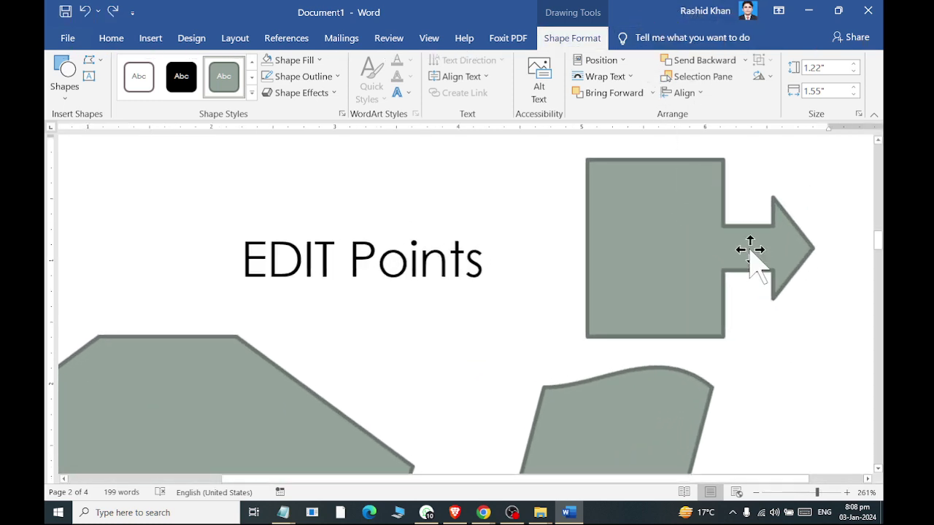
pyautogui.moveTo(722, 205)
pyautogui.mouseDown()
pyautogui.moveTo(748, 195)
pyautogui.moveTo(702, 208)
pyautogui.moveTo(745, 194)
pyautogui.mouseUp()
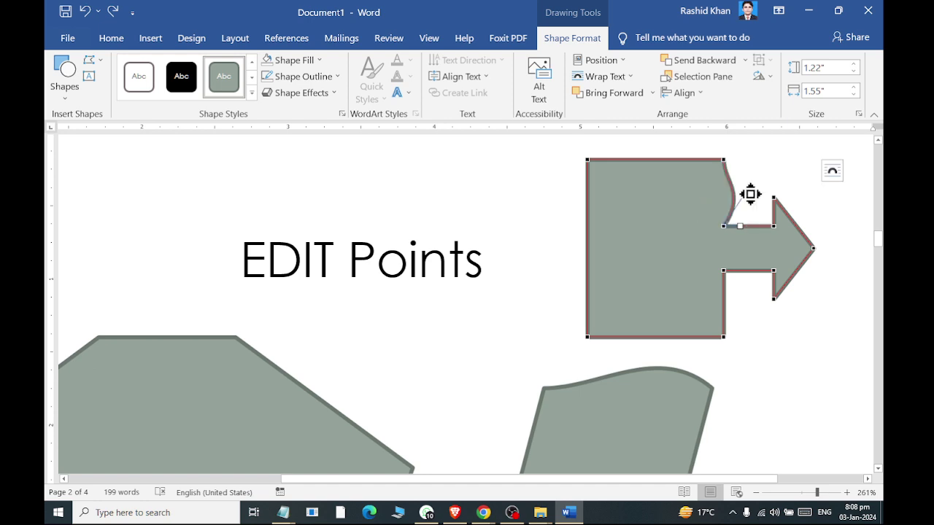
# Step: Curve the arrow's lower notch edge inward and finish point editing
pyautogui.click(723, 270)
pyautogui.moveTo(722, 292); pyautogui.dragTo(746, 292)
pyautogui.click(781, 358)
pyautogui.scroll(-2, 700, 327)
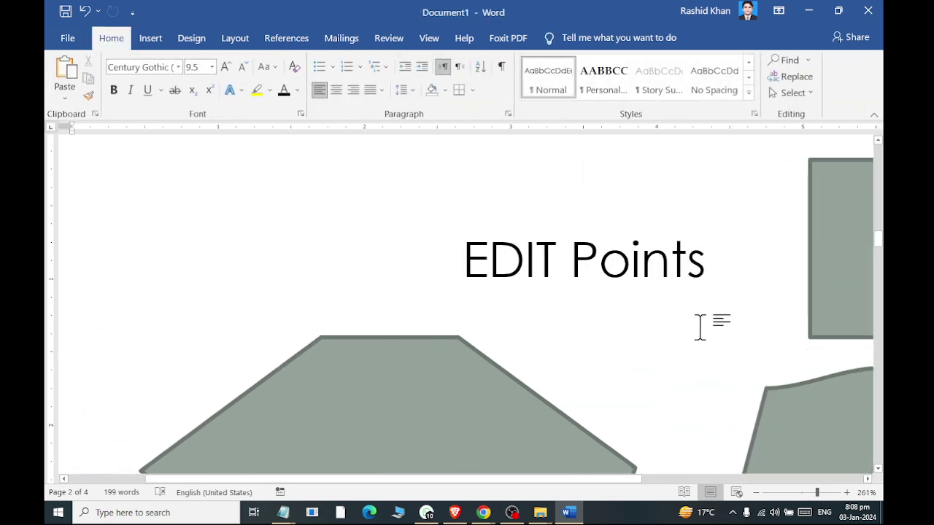
pyautogui.scroll(-9, 540, 235)
pyautogui.scroll(-1, 544, 228)
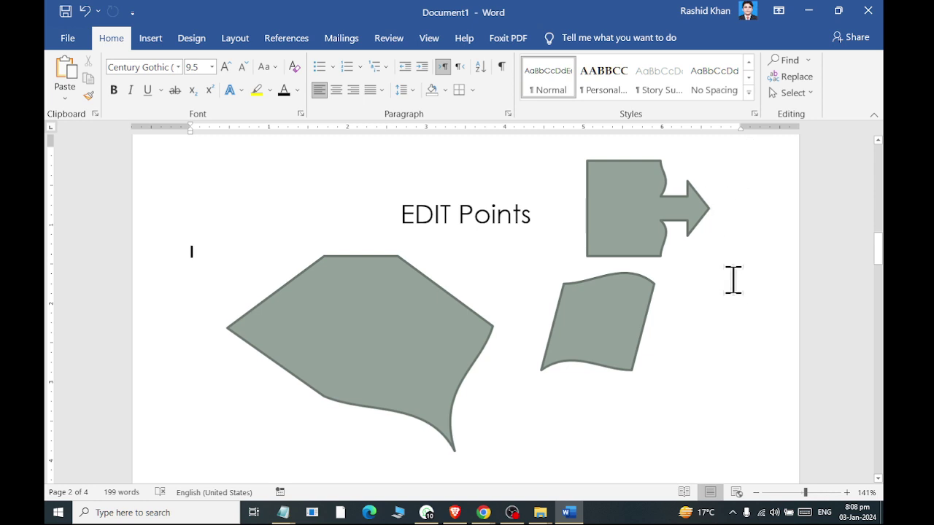
pyautogui.click(657, 210)
# Step: Draw a text box below the shapes and fill it with =rand(2) sample paragraphs
pyautogui.click(589, 46)
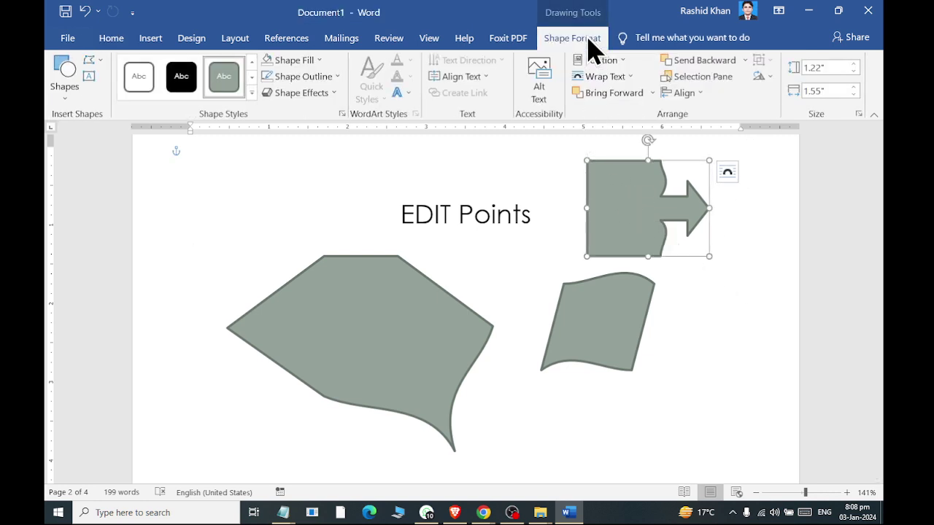
pyautogui.click(89, 76)
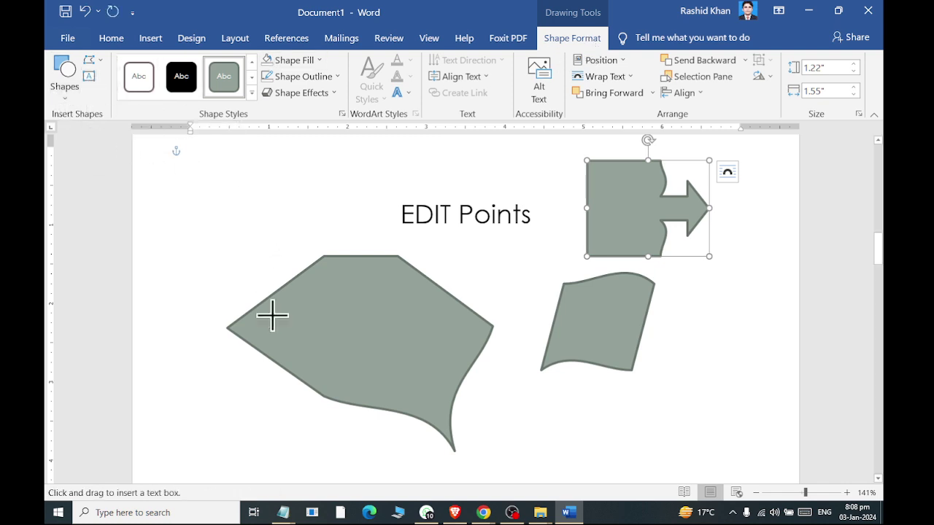
pyautogui.scroll(-5, 255, 277)
pyautogui.moveTo(298, 228); pyautogui.dragTo(603, 355)
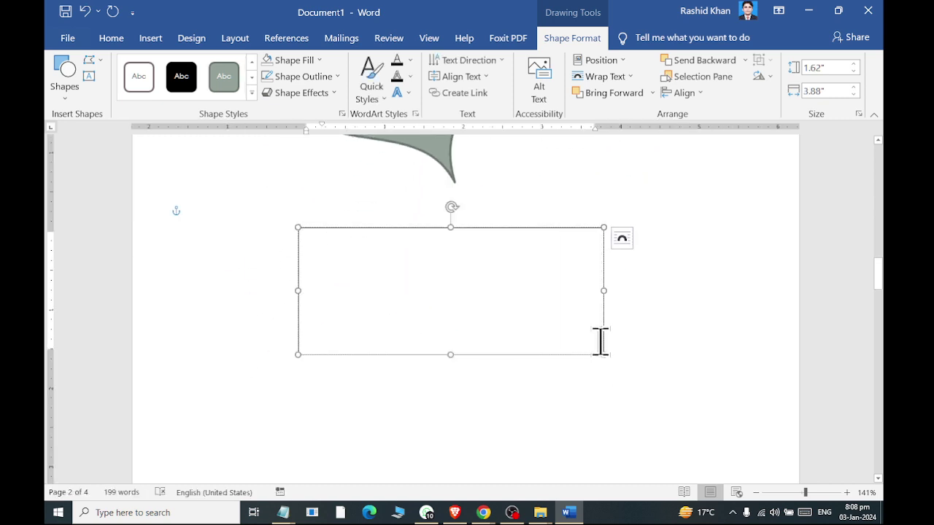
pyautogui.scroll(3, 313, 217)
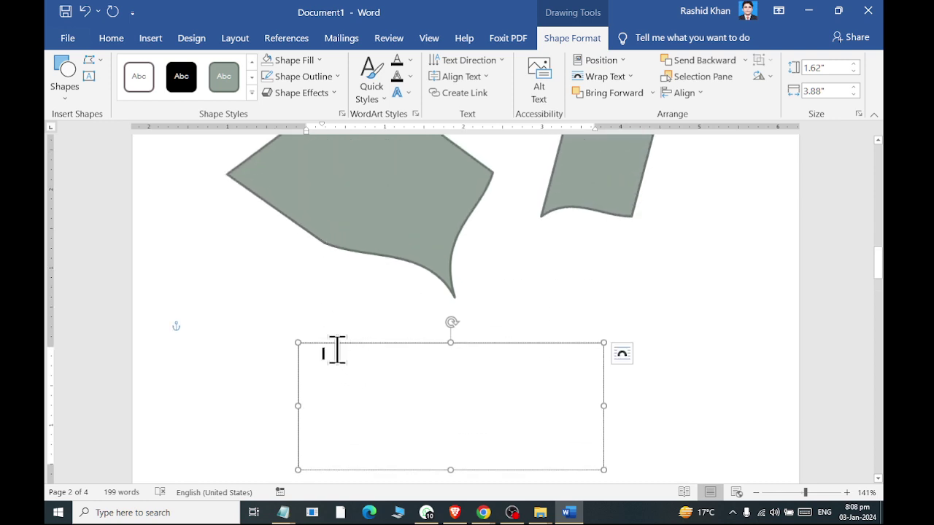
pyautogui.write('=rand(2')
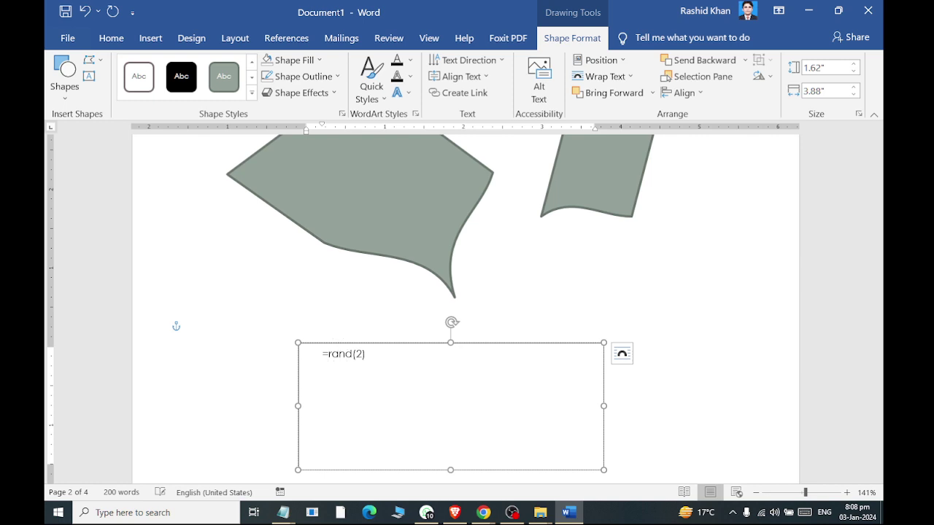
pyautogui.press('Return')
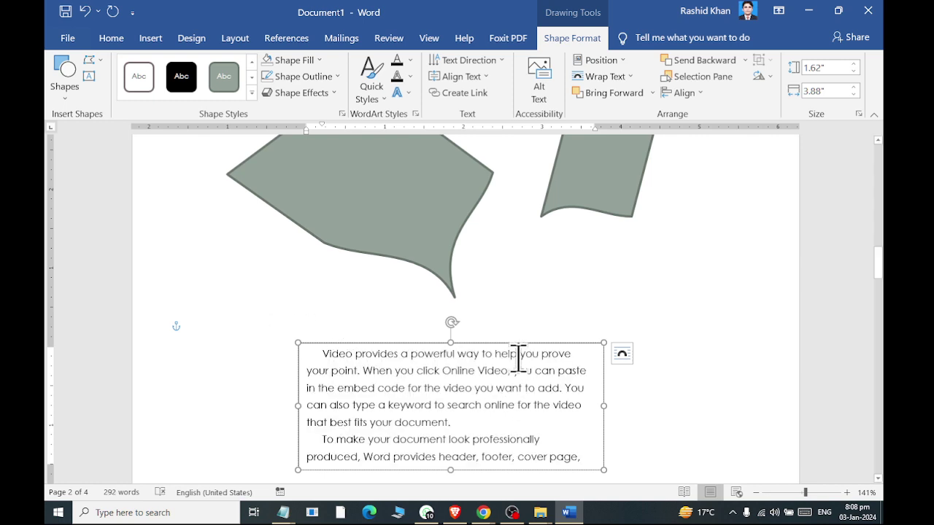
# Step: Remove the text box's fill and outline, then place it over the large grey shape
pyautogui.moveTo(495, 340)
pyautogui.mouseDown()
pyautogui.moveTo(388, 134)
pyautogui.moveTo(413, 167)
pyautogui.mouseUp()
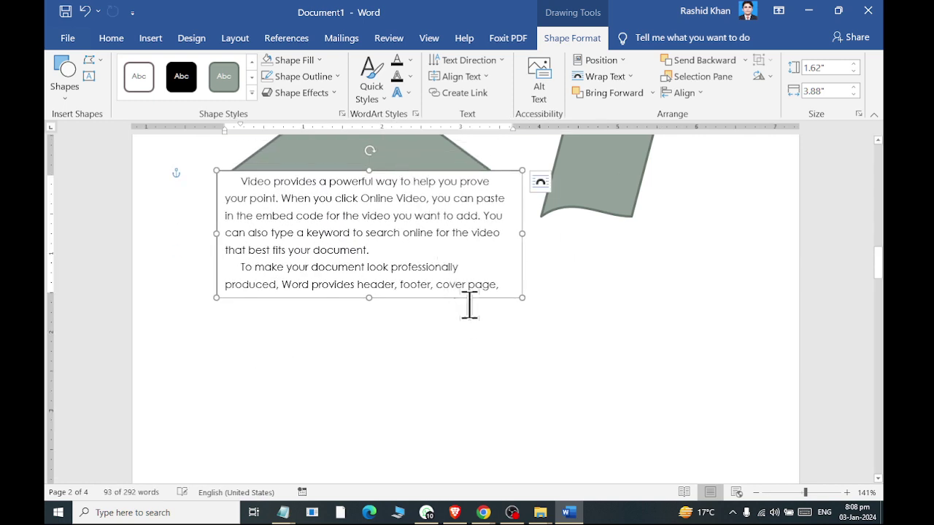
pyautogui.moveTo(417, 299)
pyautogui.mouseDown()
pyautogui.moveTo(439, 413)
pyautogui.moveTo(437, 282)
pyautogui.mouseUp()
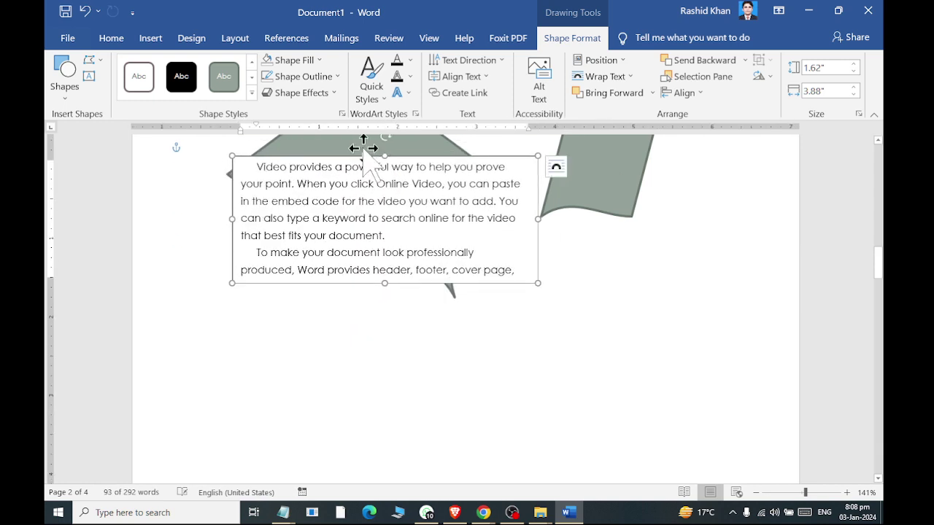
pyautogui.click(300, 61)
pyautogui.click(299, 189)
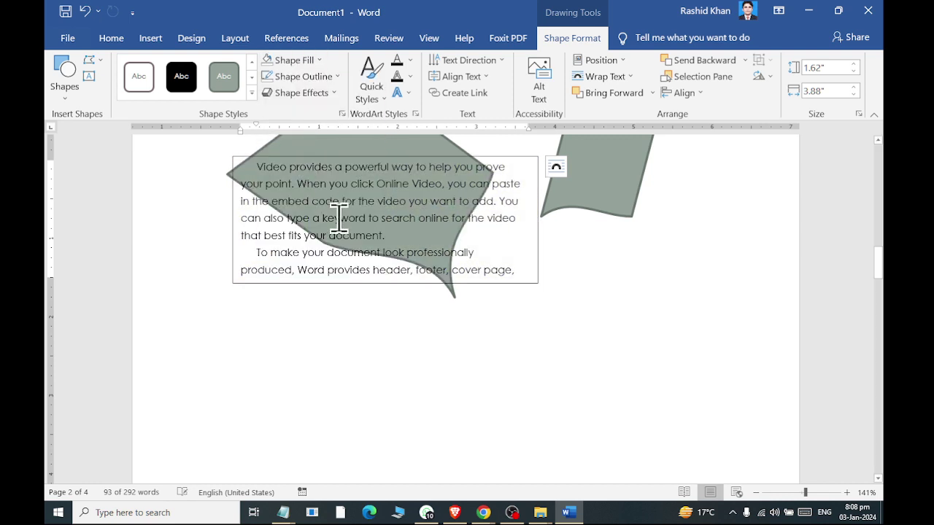
pyautogui.moveTo(519, 282); pyautogui.dragTo(520, 410)
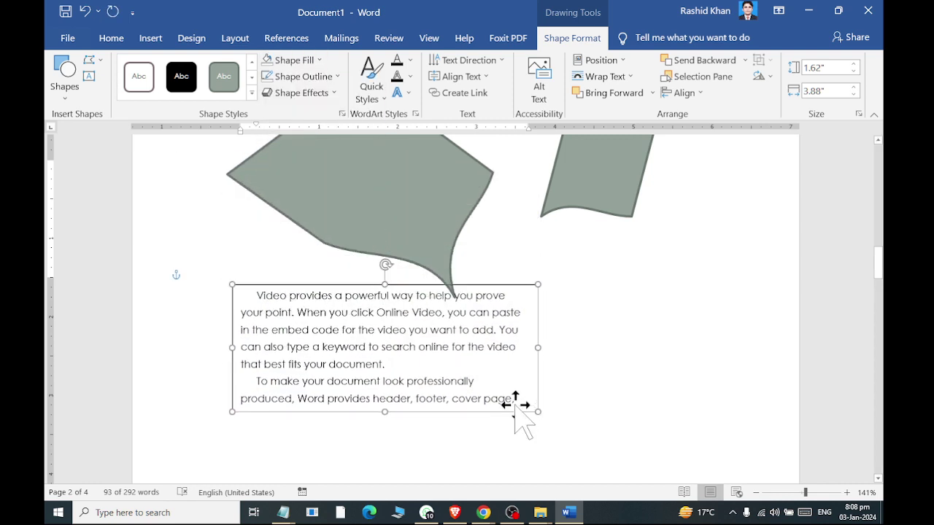
pyautogui.click(303, 76)
pyautogui.click(304, 206)
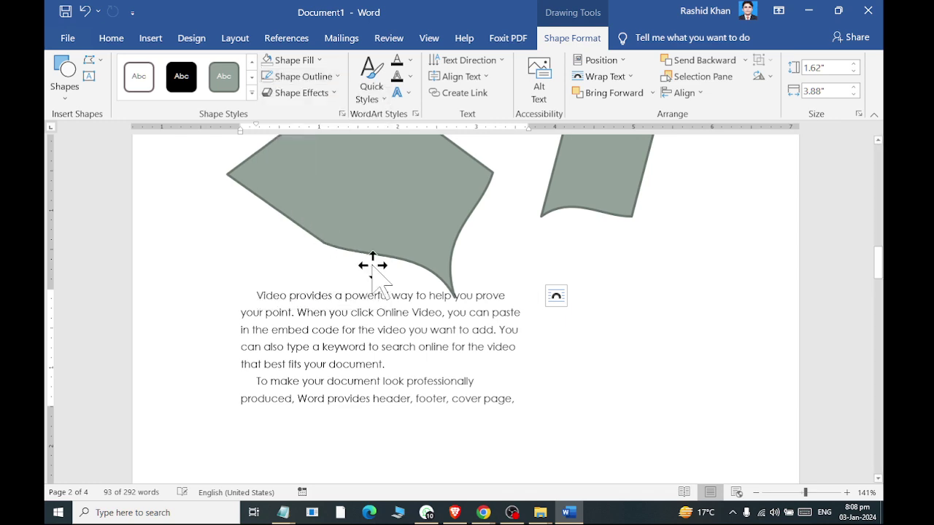
pyautogui.moveTo(506, 412); pyautogui.dragTo(562, 352)
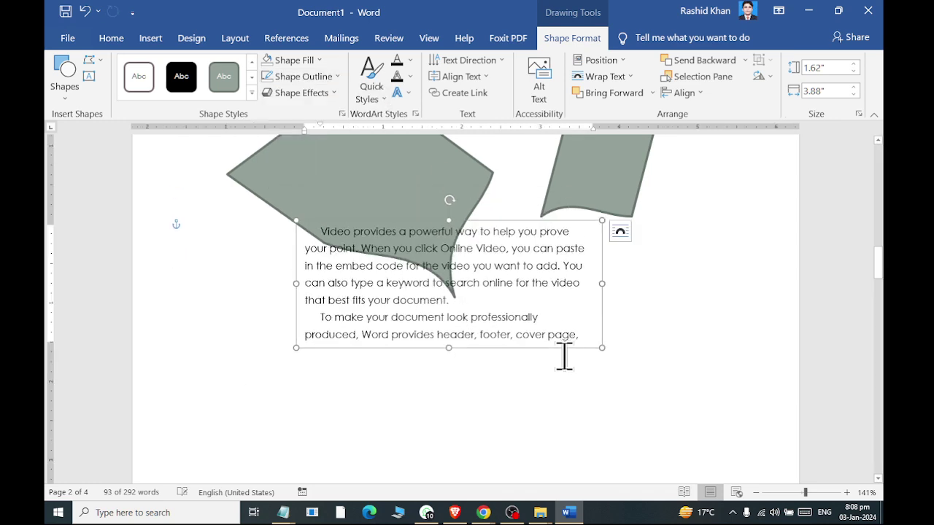
pyautogui.scroll(3, 535, 360)
pyautogui.moveTo(516, 445); pyautogui.dragTo(471, 359)
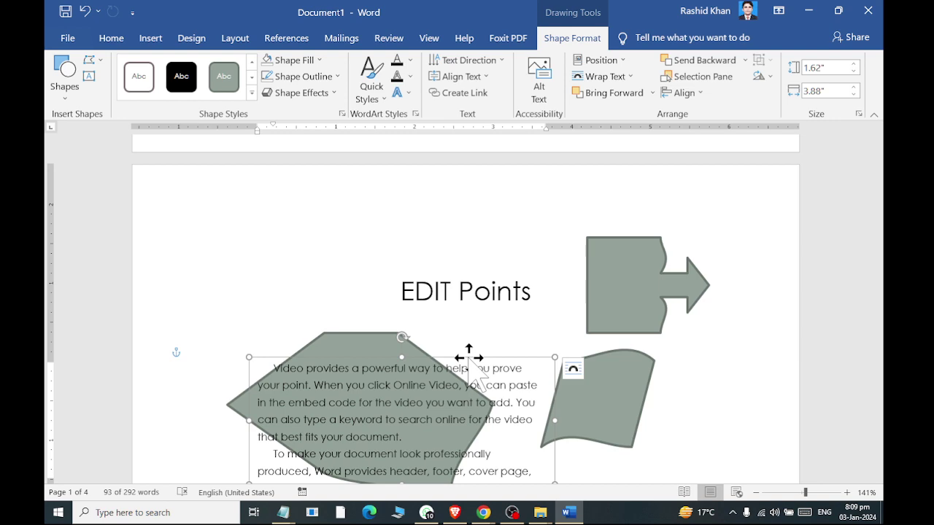
# Step: Draw an oval about 1.39 by 1.24 inches below the curved shape and its text
pyautogui.scroll(5, 501, 255)
pyautogui.scroll(5, 501, 260)
pyautogui.scroll(-5, 599, 209)
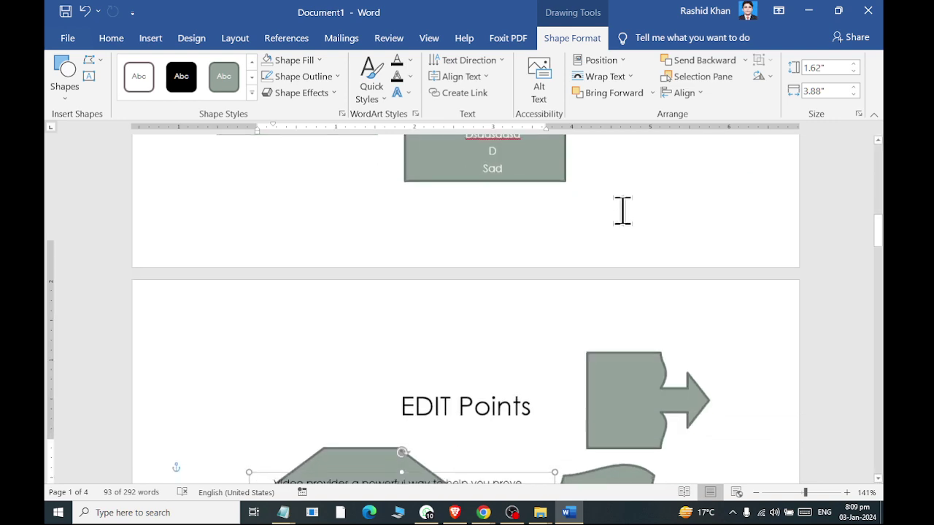
pyautogui.scroll(-5, 606, 329)
pyautogui.click(192, 354)
pyautogui.click(150, 38)
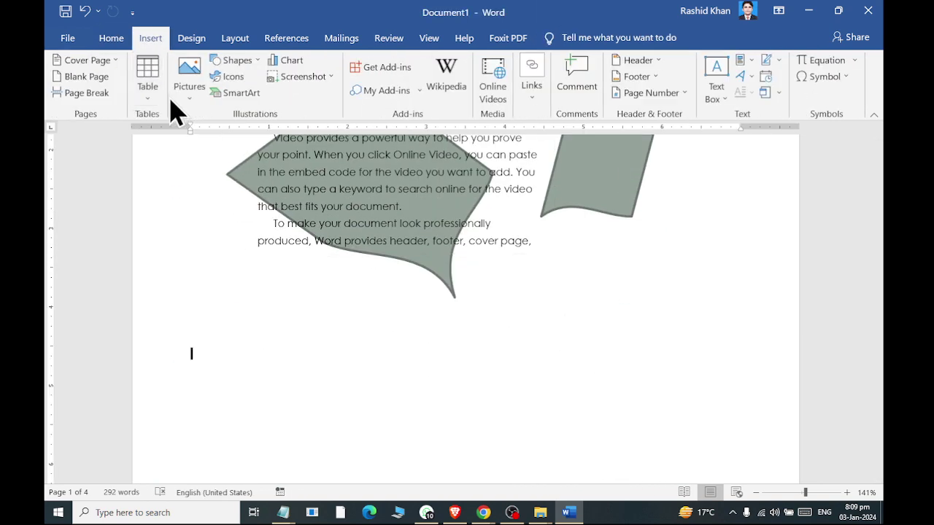
pyautogui.click(232, 62)
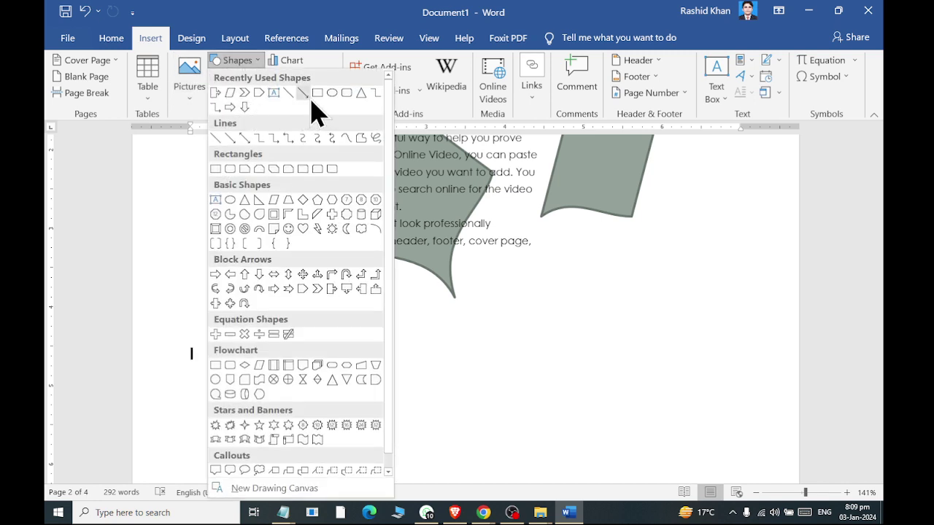
pyautogui.click(332, 93)
pyautogui.moveTo(233, 322)
pyautogui.mouseDown()
pyautogui.moveTo(440, 461)
pyautogui.moveTo(438, 453)
pyautogui.mouseUp()
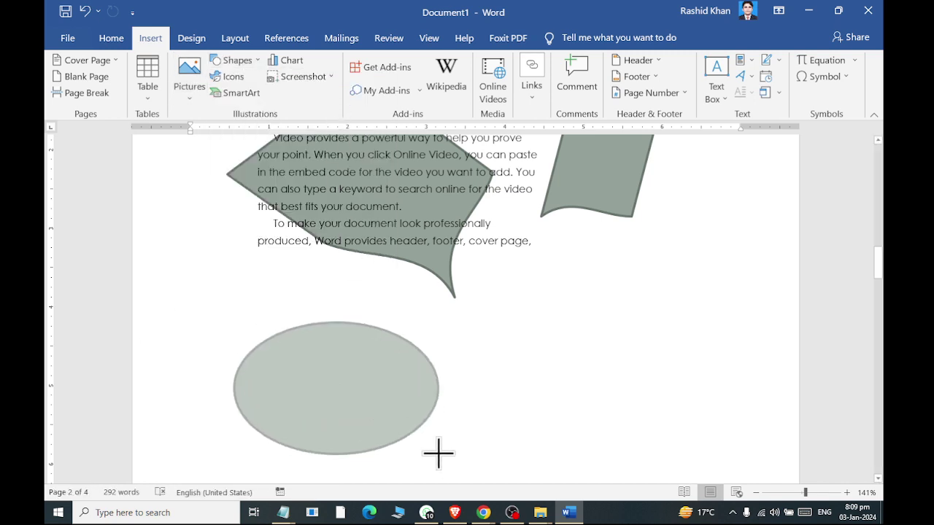
pyautogui.moveTo(438, 454)
pyautogui.mouseDown()
pyautogui.moveTo(385, 409)
pyautogui.moveTo(328, 433)
pyautogui.moveTo(416, 506)
pyautogui.moveTo(233, 392)
pyautogui.moveTo(386, 492)
pyautogui.moveTo(272, 422)
pyautogui.moveTo(438, 504)
pyautogui.moveTo(246, 396)
pyautogui.moveTo(328, 429)
pyautogui.moveTo(317, 441)
pyautogui.moveTo(304, 415)
pyautogui.moveTo(323, 458)
pyautogui.moveTo(302, 350)
pyautogui.moveTo(406, 343)
pyautogui.moveTo(594, 372)
pyautogui.moveTo(424, 355)
pyautogui.moveTo(718, 392)
pyautogui.moveTo(358, 446)
pyautogui.moveTo(333, 384)
pyautogui.moveTo(302, 423)
pyautogui.moveTo(296, 348)
pyautogui.moveTo(473, 429)
pyautogui.moveTo(445, 394)
pyautogui.moveTo(417, 415)
pyautogui.moveTo(332, 413)
pyautogui.mouseUp()
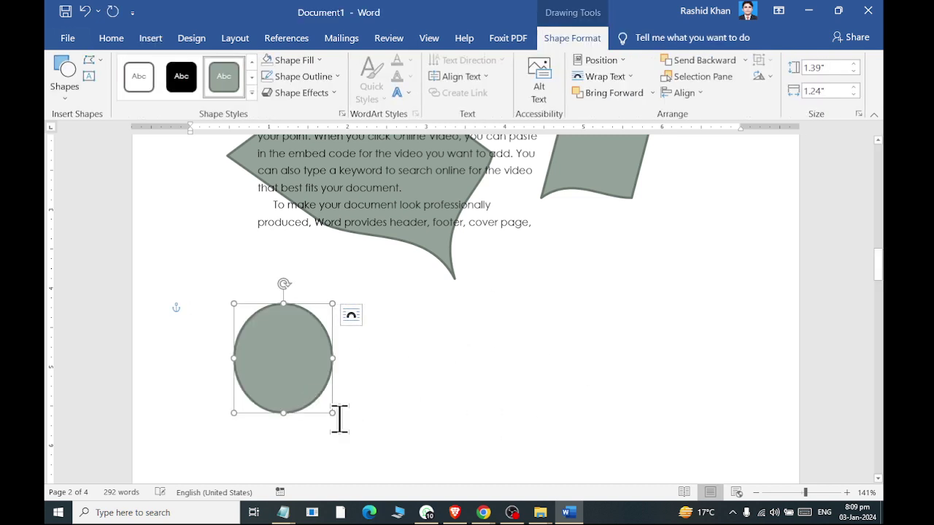
pyautogui.click(456, 395)
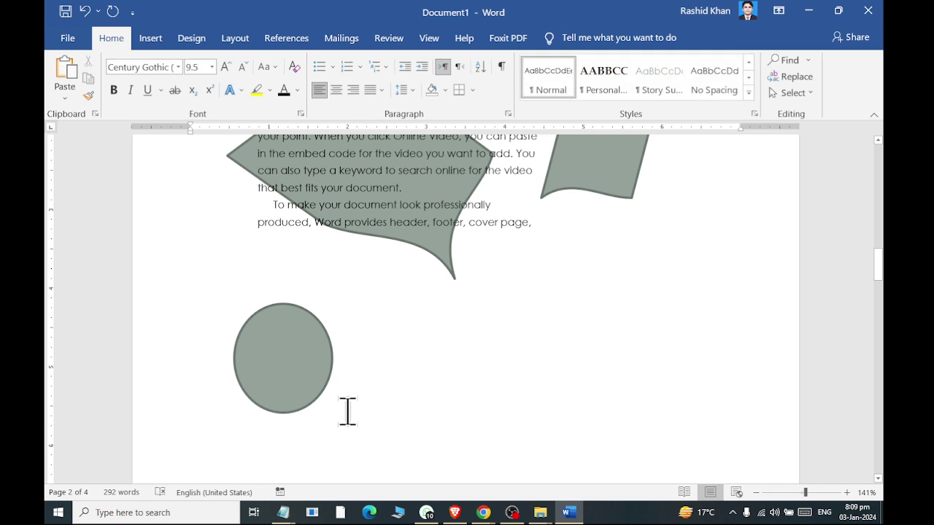
# Step: Adjust the oval's Shape Height and Shape Width spinners until both read 1 inch
pyautogui.click(320, 374)
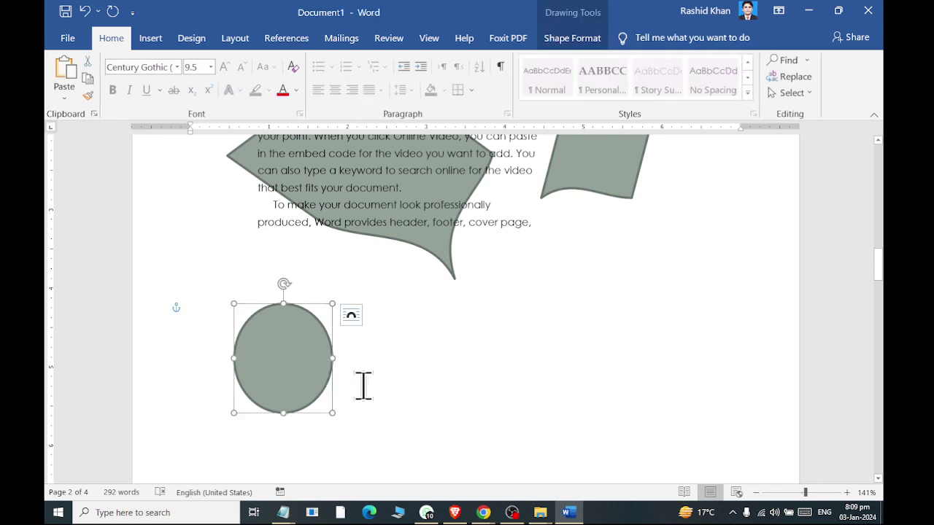
pyautogui.scroll(5, 246, 370)
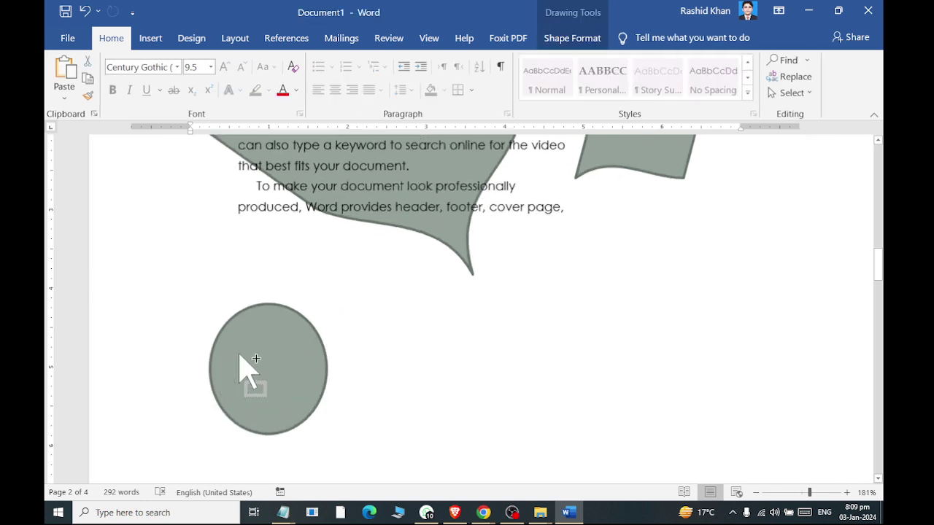
pyautogui.click(564, 40)
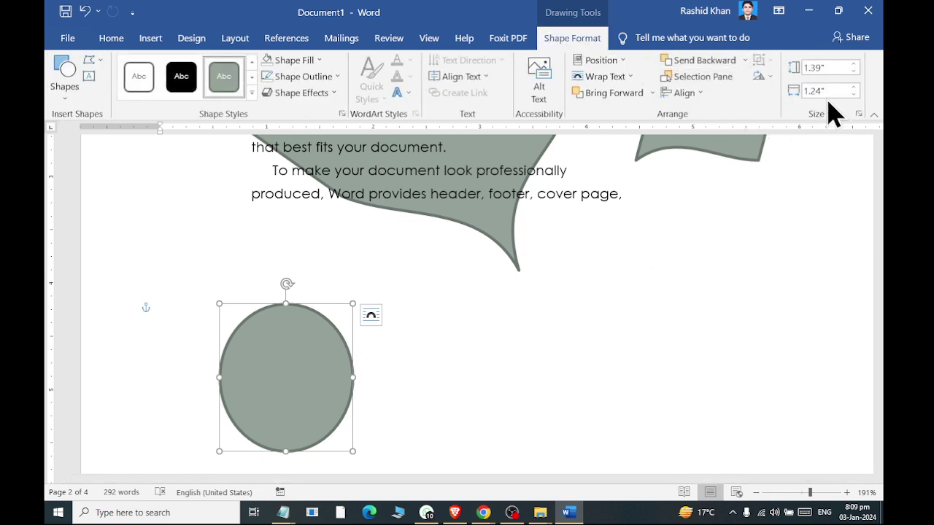
pyautogui.click(837, 68)
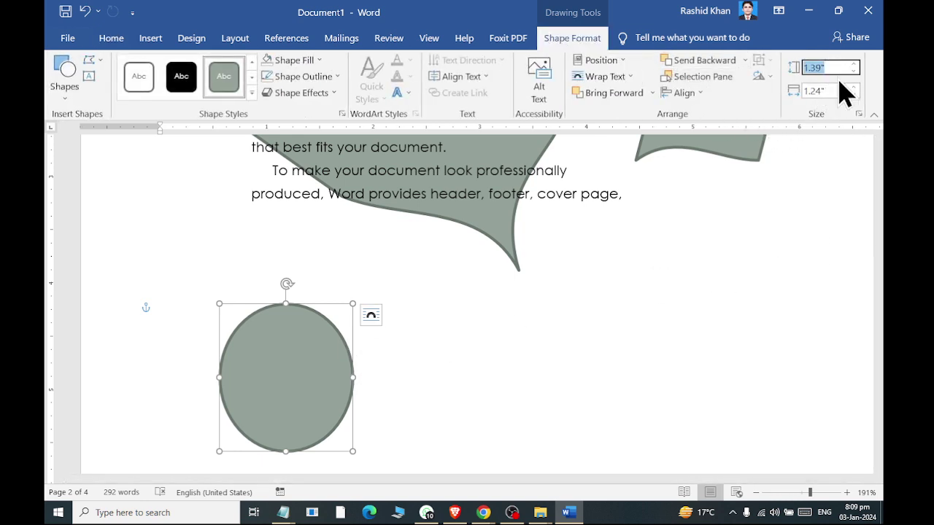
pyautogui.click(837, 90)
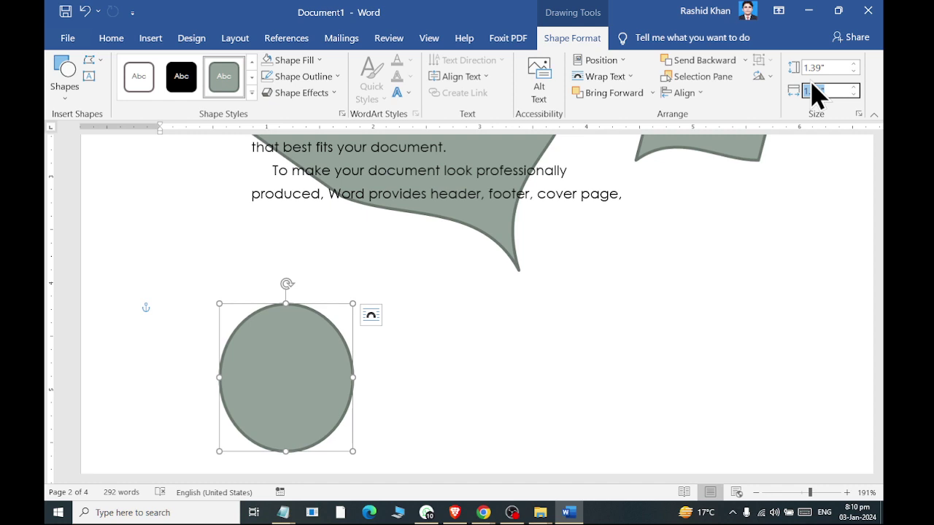
pyautogui.click(831, 67)
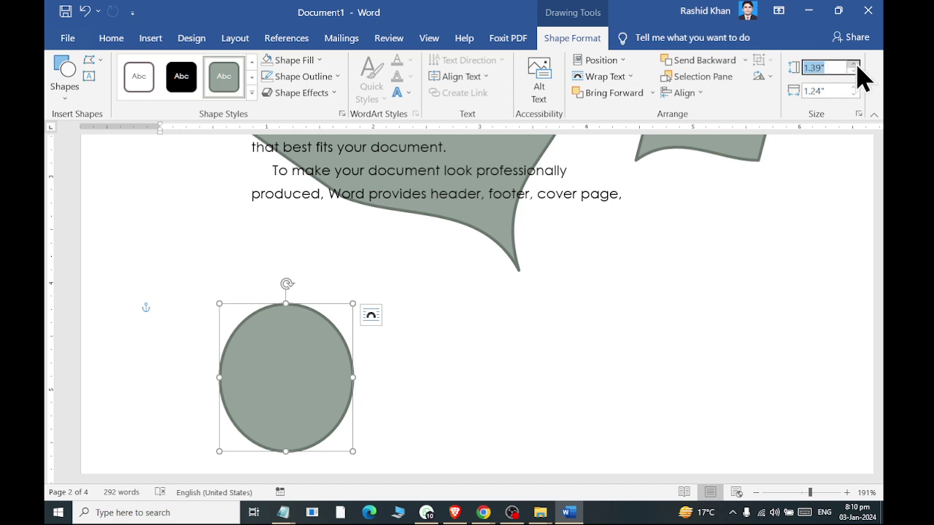
pyautogui.click(856, 65)
pyautogui.click(858, 65)
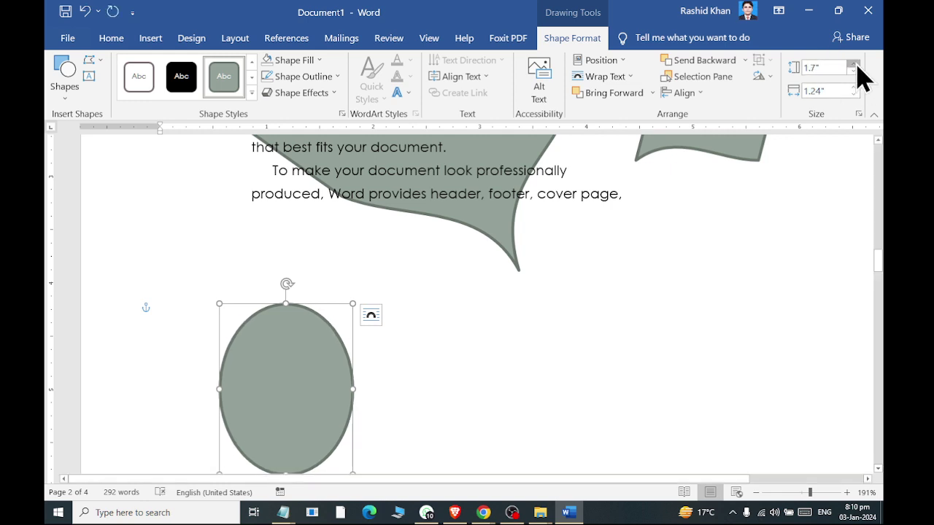
pyautogui.click(855, 71)
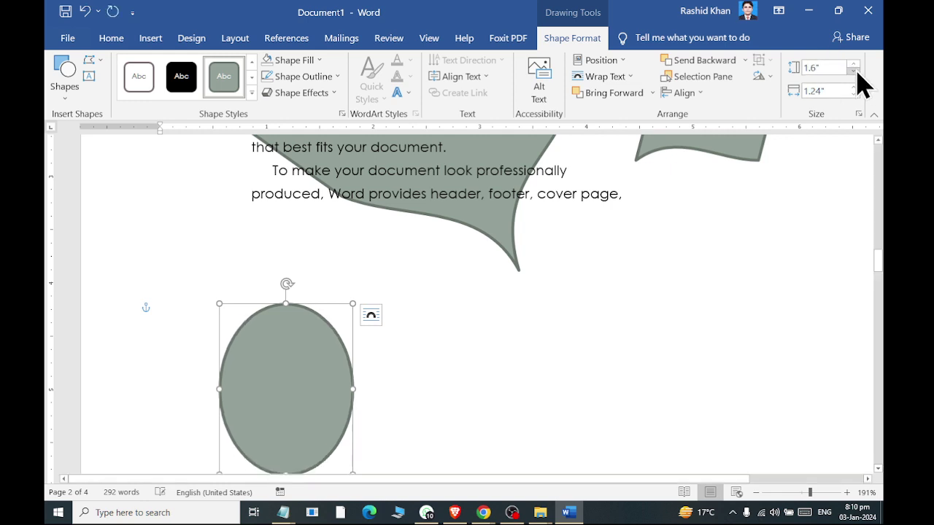
pyautogui.click(856, 71)
pyautogui.click(855, 71)
pyautogui.click(855, 71)
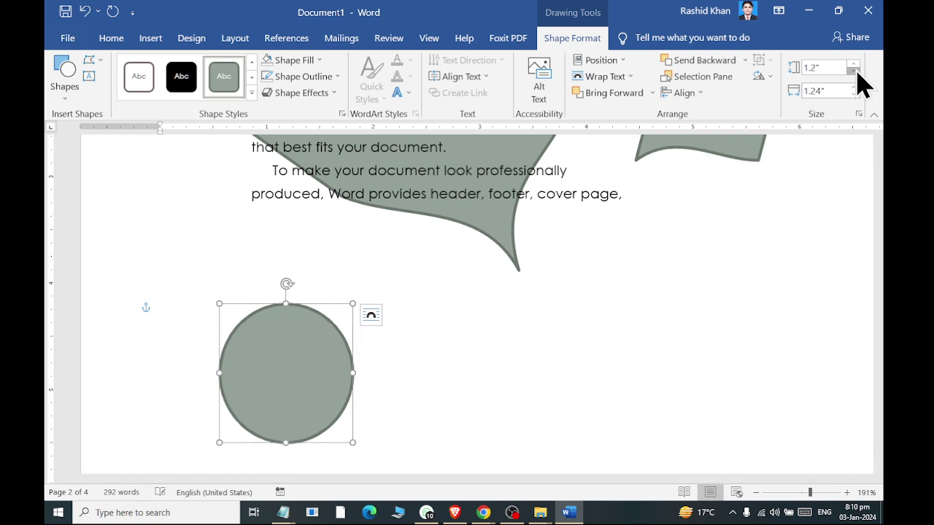
pyautogui.click(855, 71)
pyautogui.click(855, 71)
pyautogui.click(855, 71)
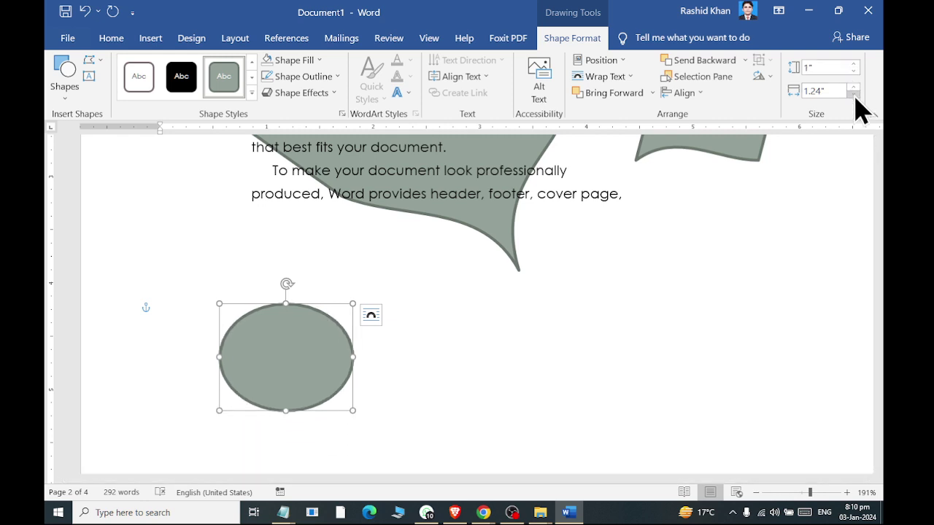
pyautogui.click(854, 94)
pyautogui.click(854, 94)
pyautogui.click(854, 94)
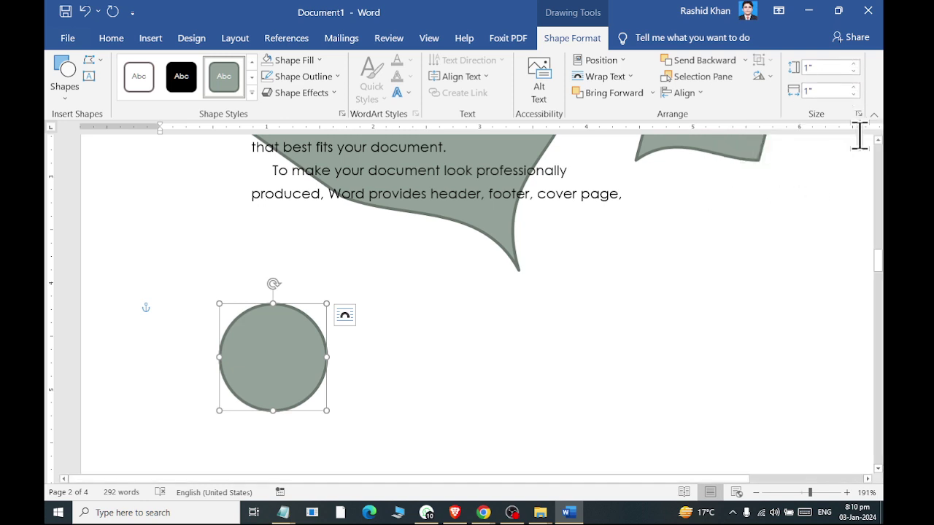
# Step: Turn on Lock aspect ratio in the circle's size settings
pyautogui.click(859, 114)
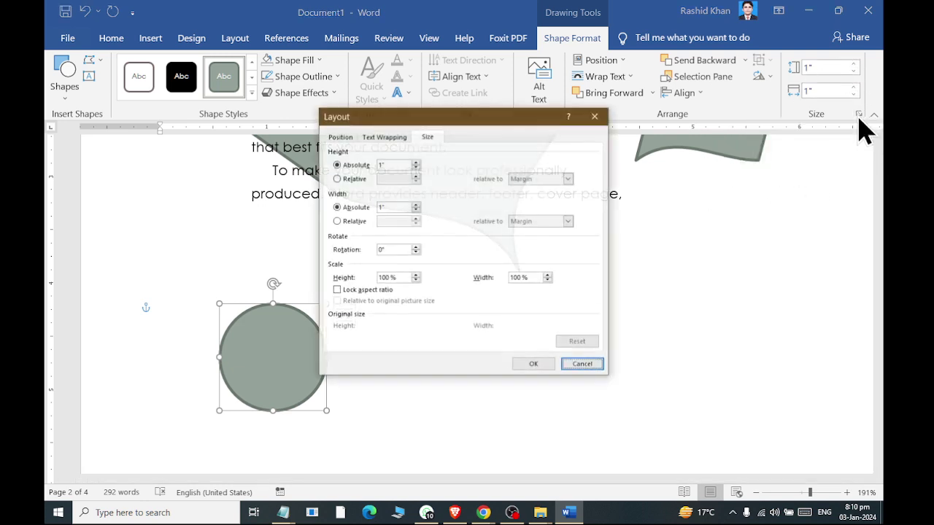
pyautogui.click(346, 296)
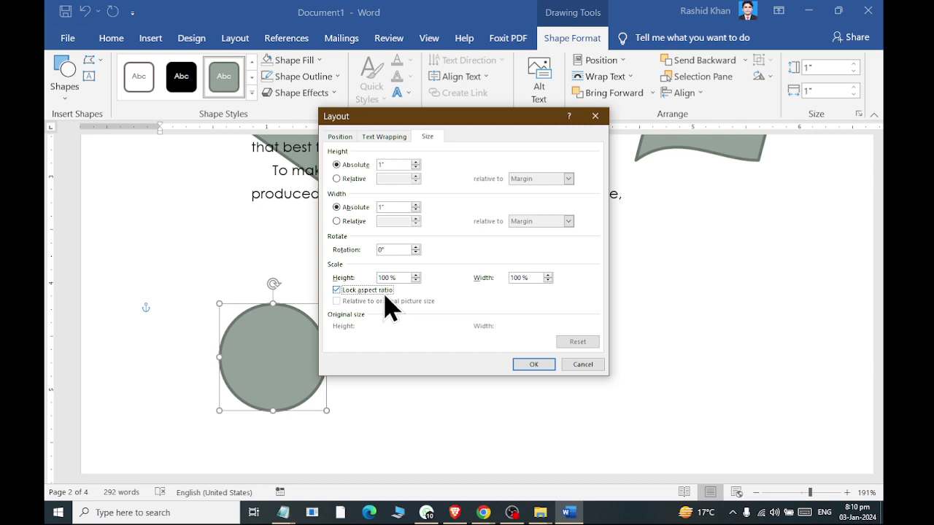
pyautogui.click(535, 364)
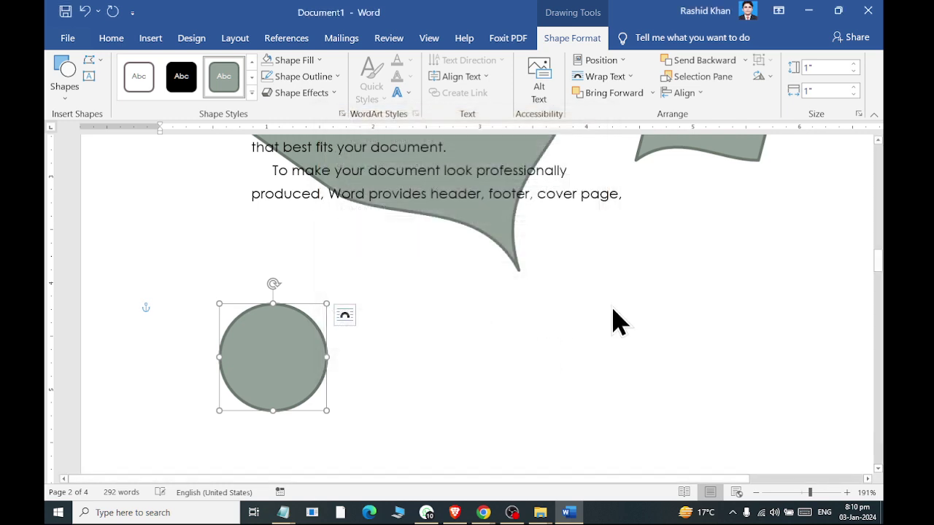
# Step: Test the lock by growing the circle evenly to 1.8 inches, then returning it to 1 inch
pyautogui.click(854, 65)
pyautogui.click(854, 65)
pyautogui.click(854, 65)
pyautogui.click(854, 65)
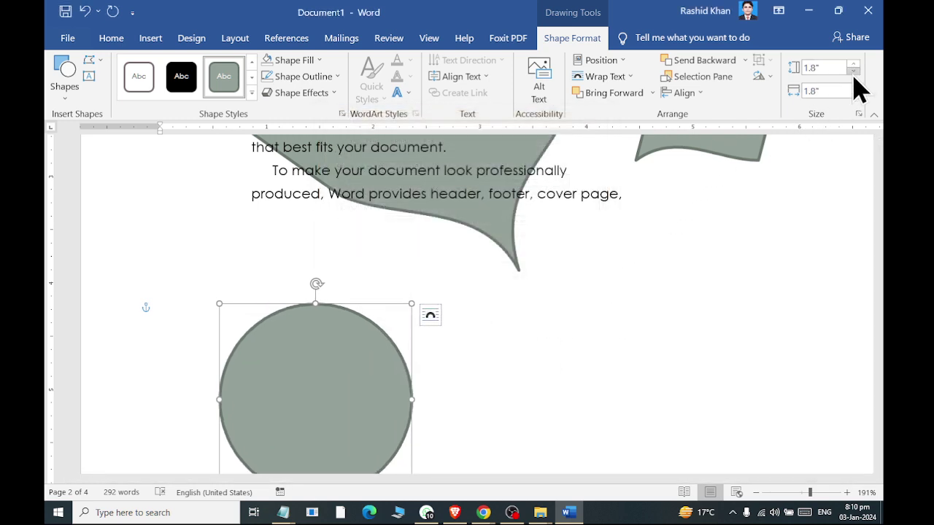
pyautogui.click(854, 94)
pyautogui.click(854, 94)
pyautogui.click(854, 95)
pyautogui.click(854, 94)
pyautogui.click(854, 94)
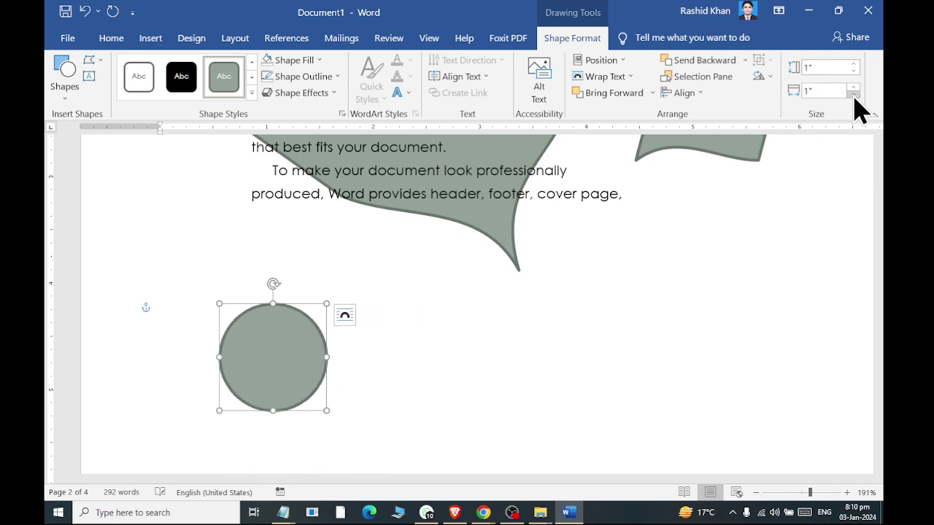
pyautogui.click(596, 304)
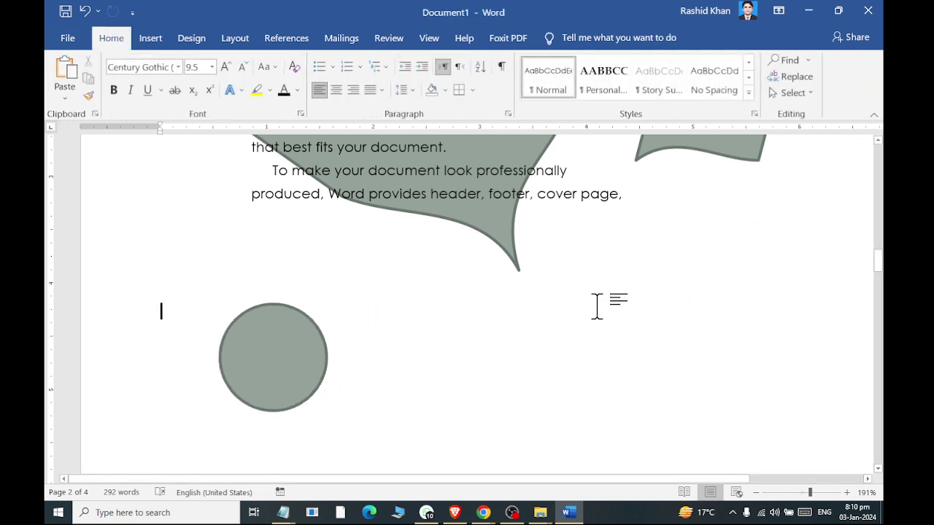
# Step: Draw a flowchart diamond right of the circle and narrow it to 2 inches wide, 1.07 inches tall
pyautogui.click(152, 37)
pyautogui.click(246, 61)
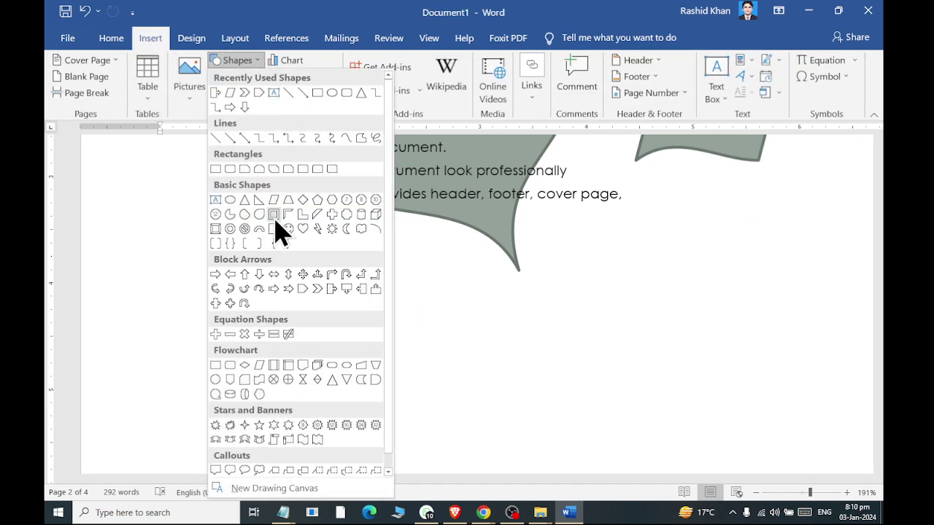
pyautogui.click(246, 379)
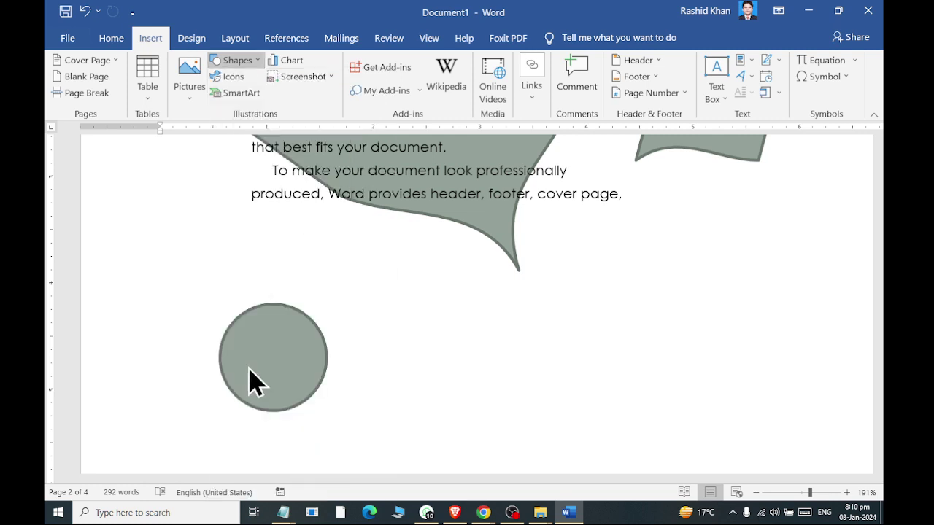
pyautogui.moveTo(431, 309); pyautogui.dragTo(742, 423)
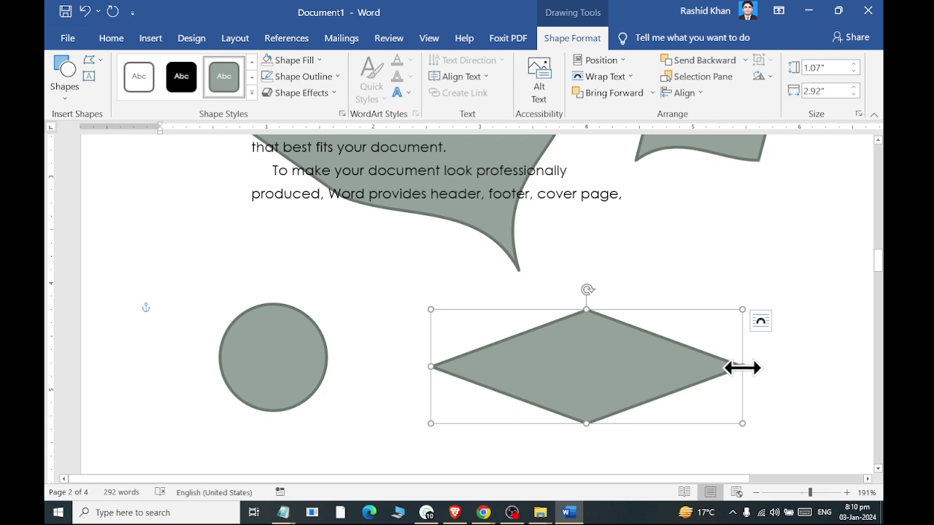
pyautogui.moveTo(855, 101); pyautogui.dragTo(857, 89)
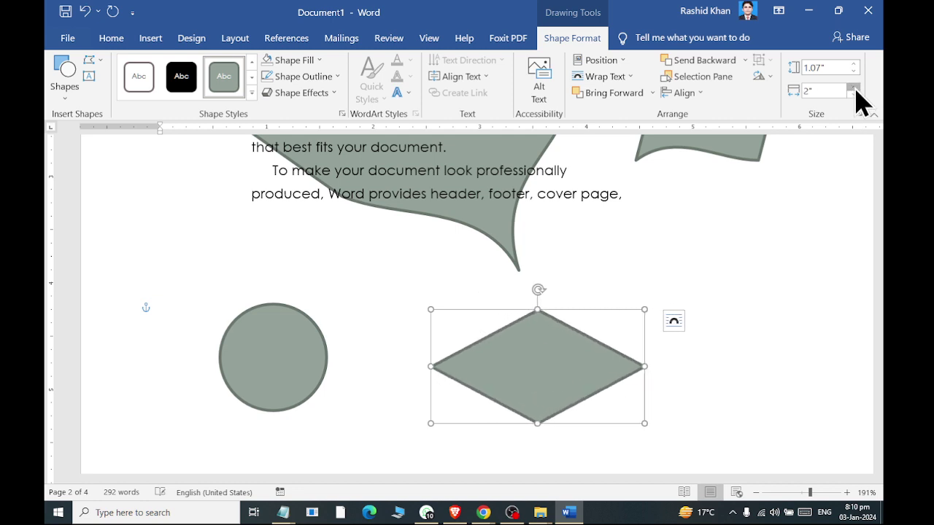
# Step: Lock the diamond's aspect ratio and shrink it proportionally to 0.9 by 2.28 inches
pyautogui.click(859, 114)
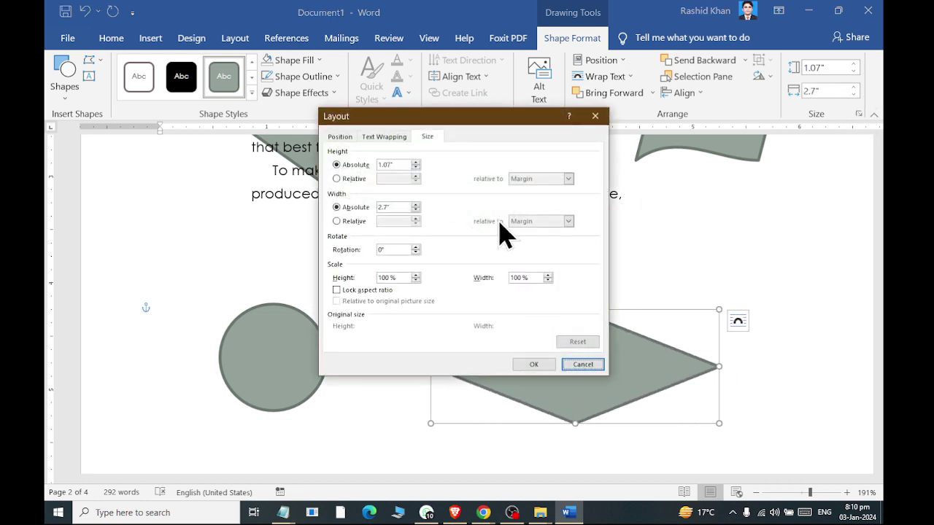
pyautogui.click(346, 291)
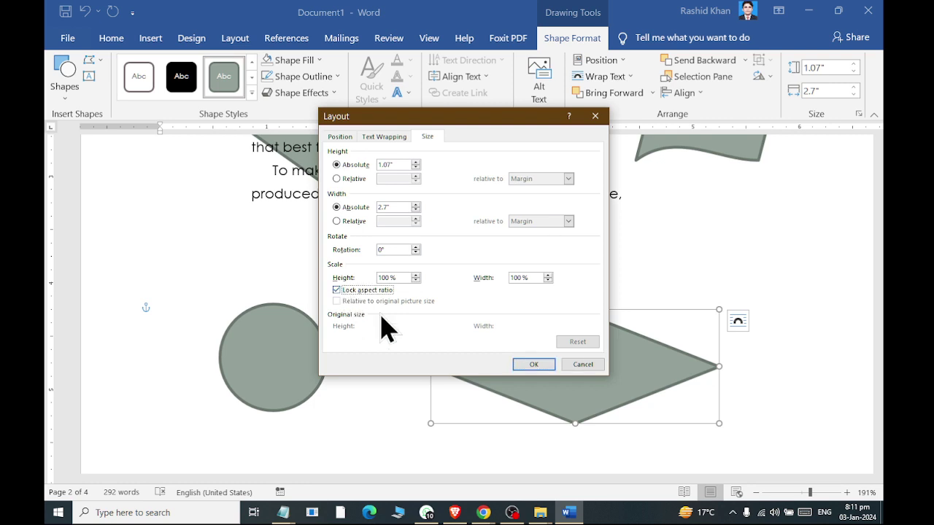
pyautogui.click(533, 364)
pyautogui.moveTo(856, 97); pyautogui.dragTo(853, 66)
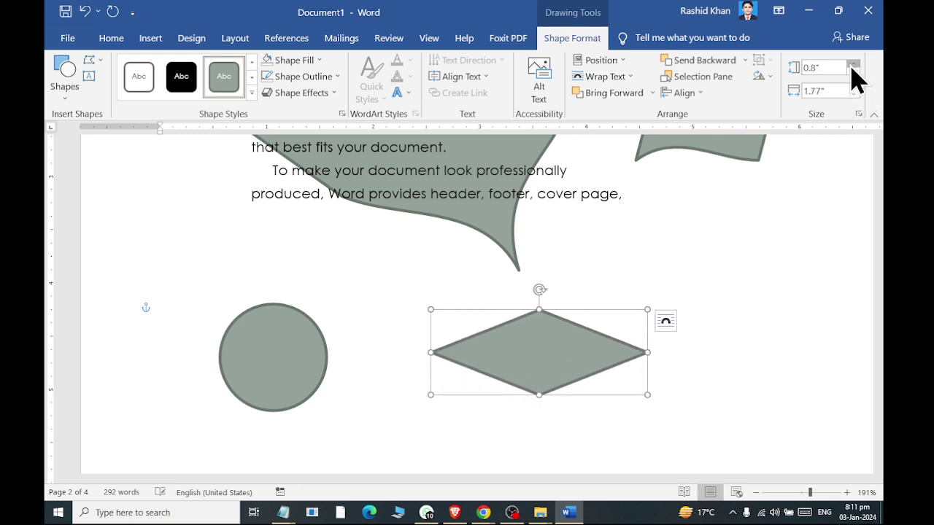
# Step: Move the diamond closer to the circle
pyautogui.click(859, 114)
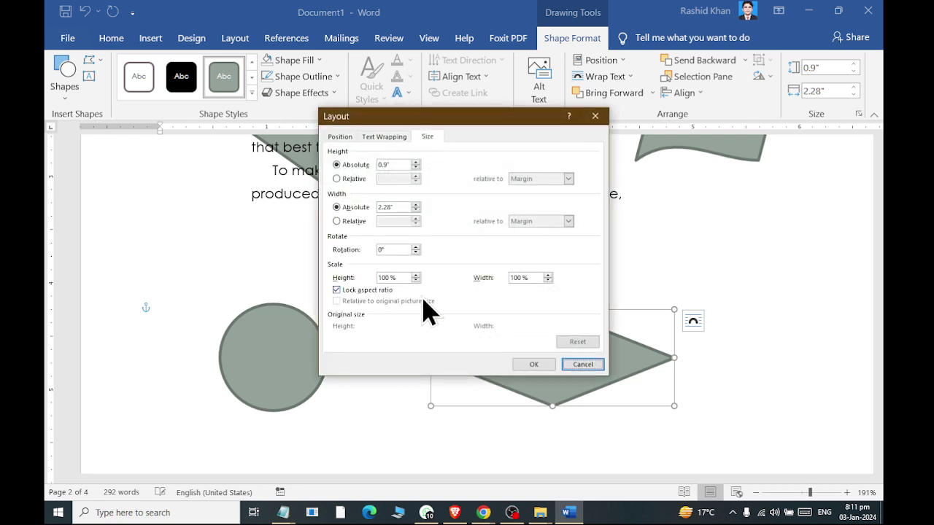
pyautogui.click(540, 364)
pyautogui.moveTo(573, 354); pyautogui.dragTo(486, 383)
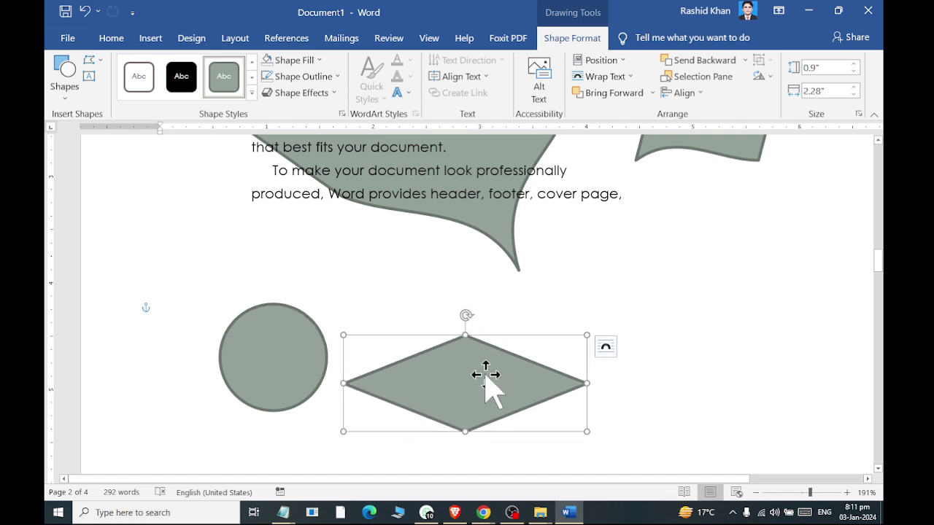
pyautogui.click(635, 284)
pyautogui.click(151, 38)
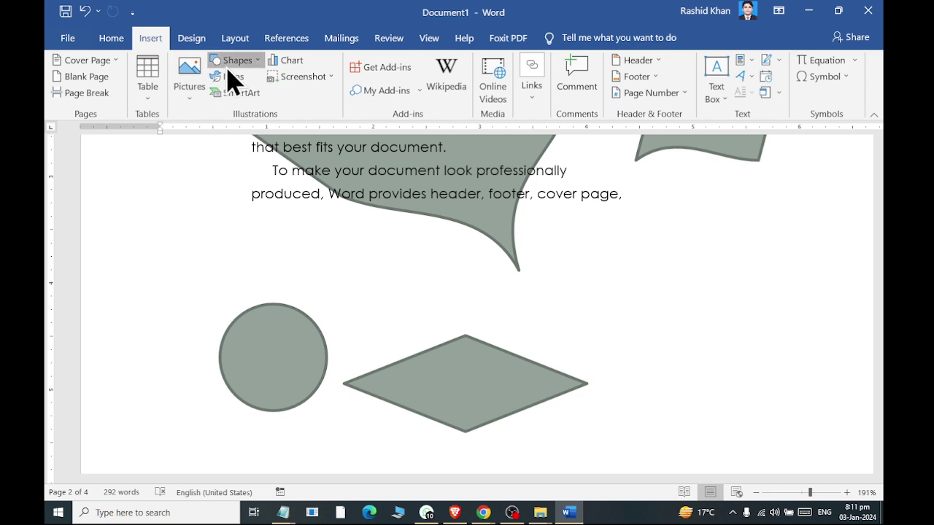
# Step: Draw a small pentagon to the right of the diamond
pyautogui.click(232, 61)
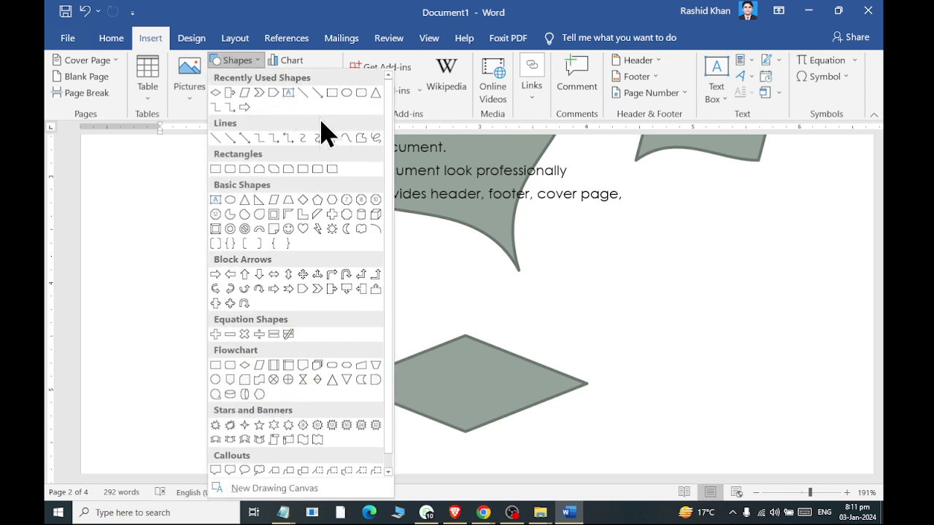
pyautogui.click(318, 199)
pyautogui.moveTo(618, 253)
pyautogui.mouseDown()
pyautogui.moveTo(719, 355)
pyautogui.moveTo(664, 299)
pyautogui.mouseUp()
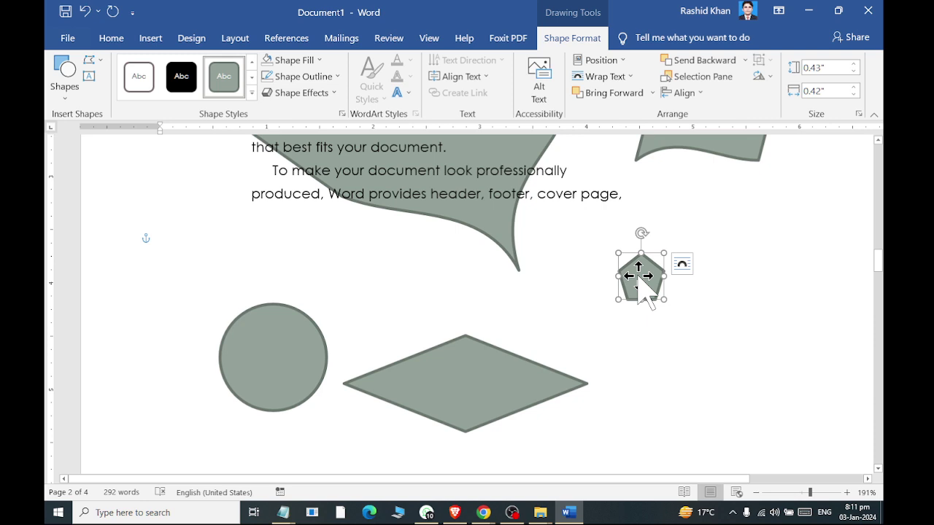
pyautogui.click(834, 71)
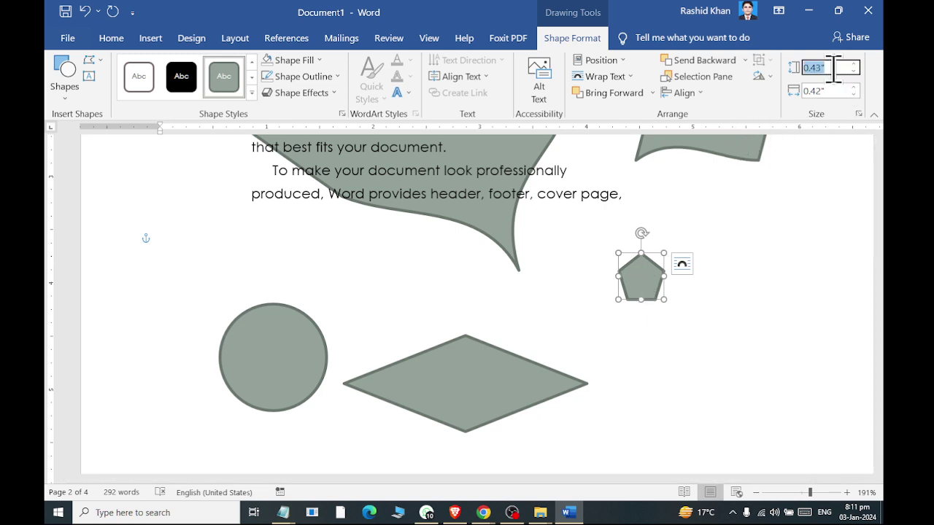
pyautogui.click(853, 71)
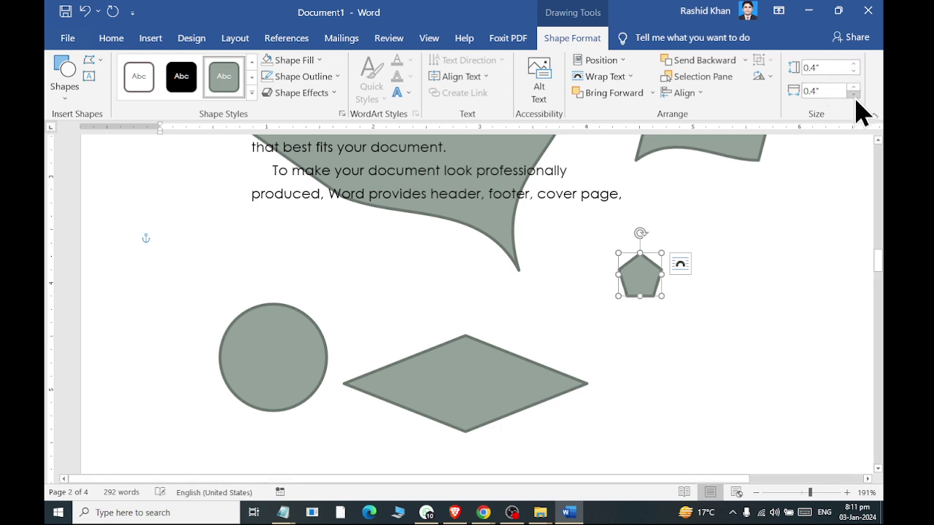
pyautogui.click(703, 317)
pyautogui.click(640, 280)
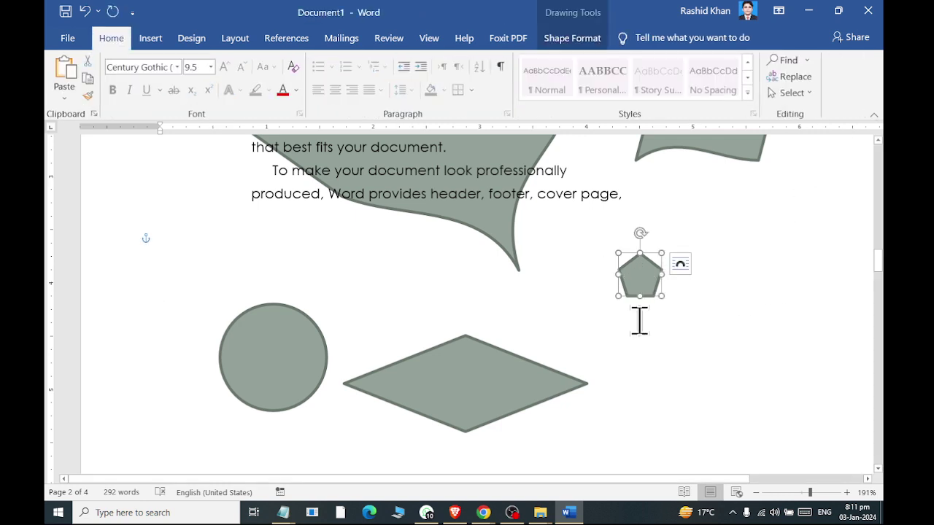
# Step: Set the pentagon's height and width to 2 inches and move it up-left toward the text
pyautogui.click(577, 40)
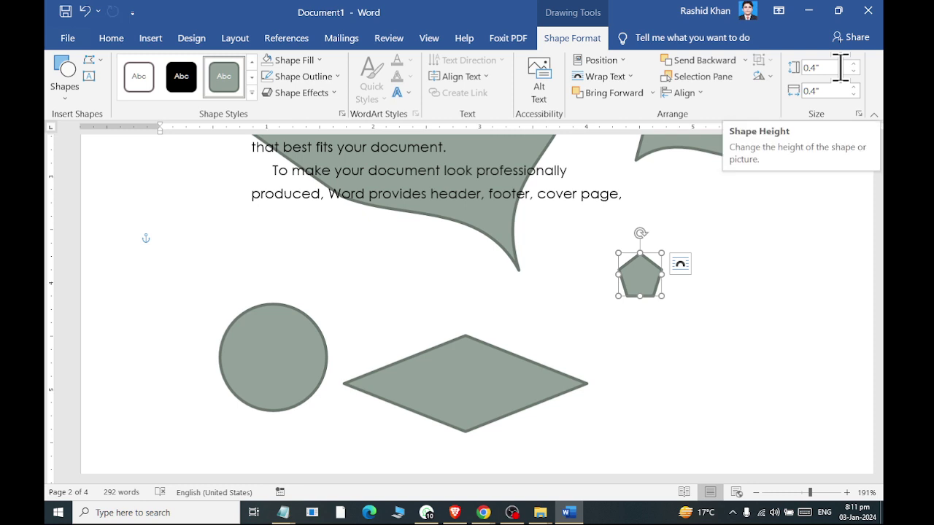
pyautogui.click(841, 68)
pyautogui.write('2')
pyautogui.press('Return')
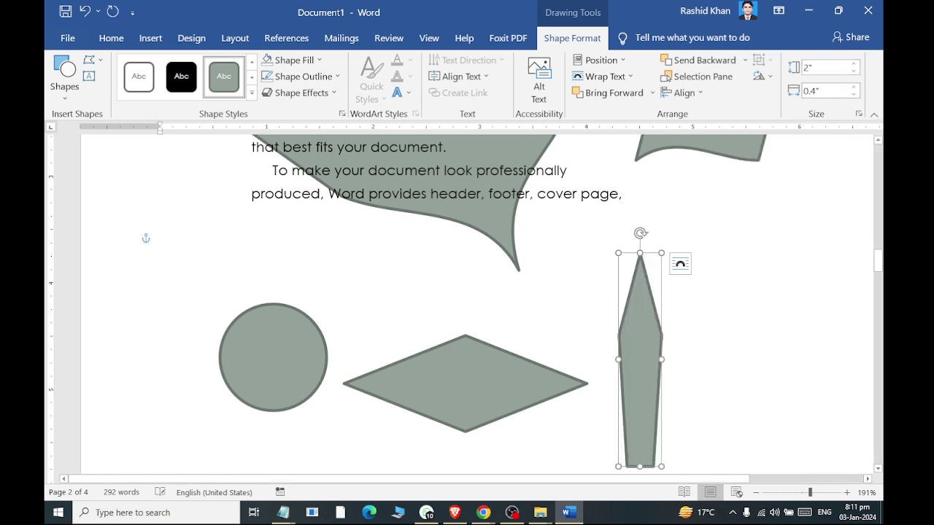
pyautogui.click(839, 92)
pyautogui.write('2')
pyautogui.press('Return')
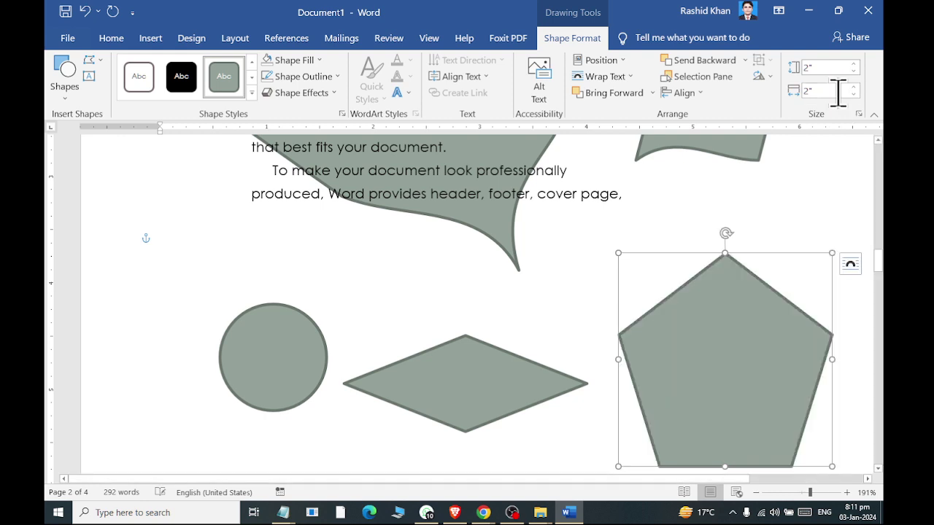
pyautogui.moveTo(750, 346); pyautogui.dragTo(690, 287)
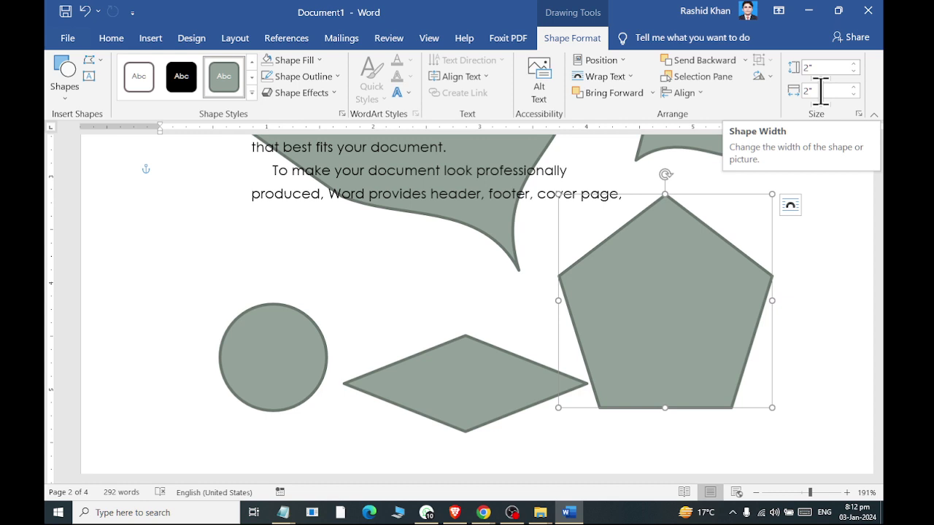
# Step: Lock the pentagon's aspect ratio and drag a corner to scale it to 1.55 by 1.55 inches
pyautogui.click(859, 115)
pyautogui.click(357, 291)
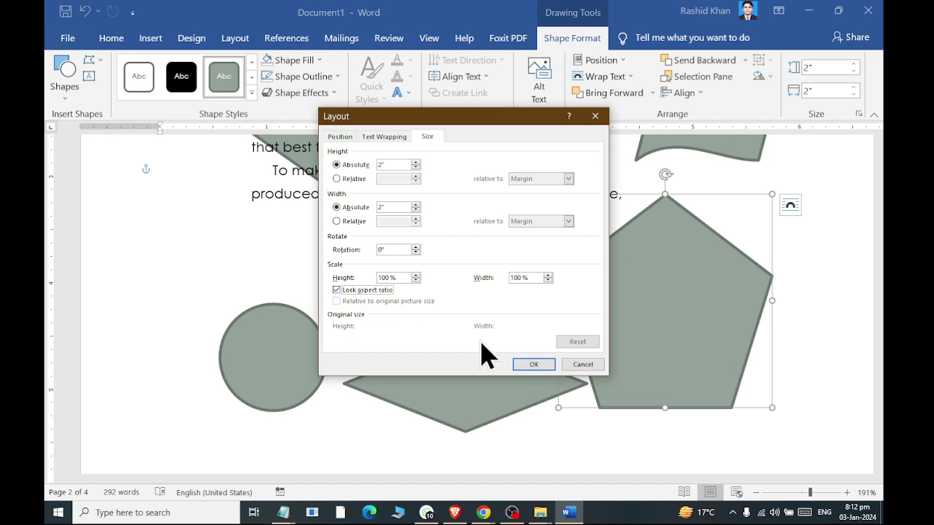
pyautogui.click(535, 365)
pyautogui.moveTo(772, 407)
pyautogui.mouseDown()
pyautogui.moveTo(829, 464)
pyautogui.moveTo(715, 342)
pyautogui.mouseUp()
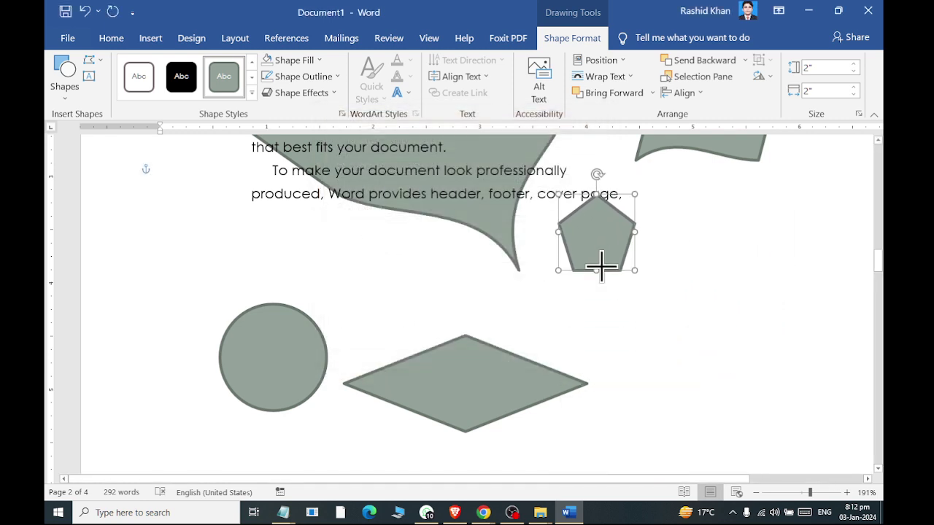
pyautogui.moveTo(649, 307)
pyautogui.mouseDown()
pyautogui.moveTo(834, 513)
pyautogui.moveTo(690, 350)
pyautogui.mouseUp()
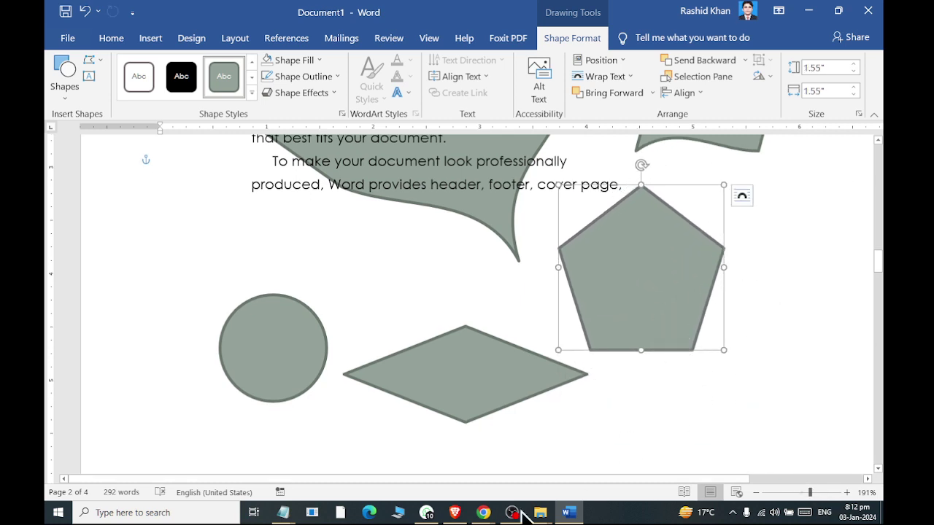